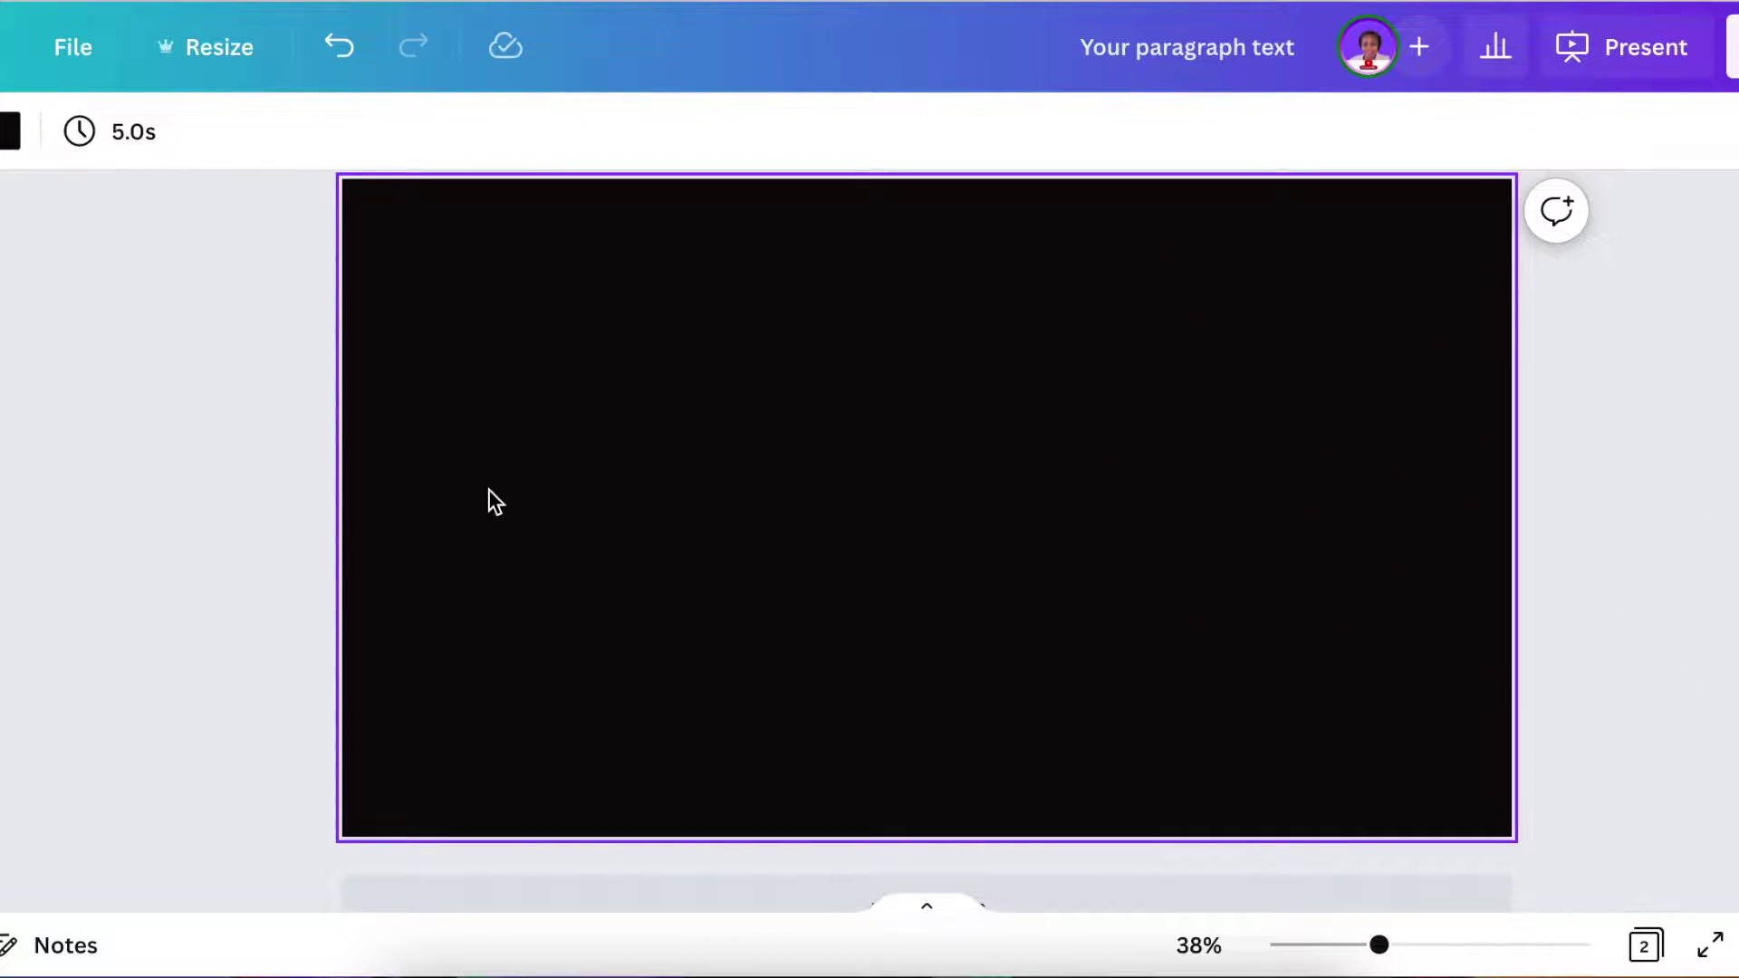
# - Open the /Magic quick-insert element list on the blank black page
pyautogui.press('/')
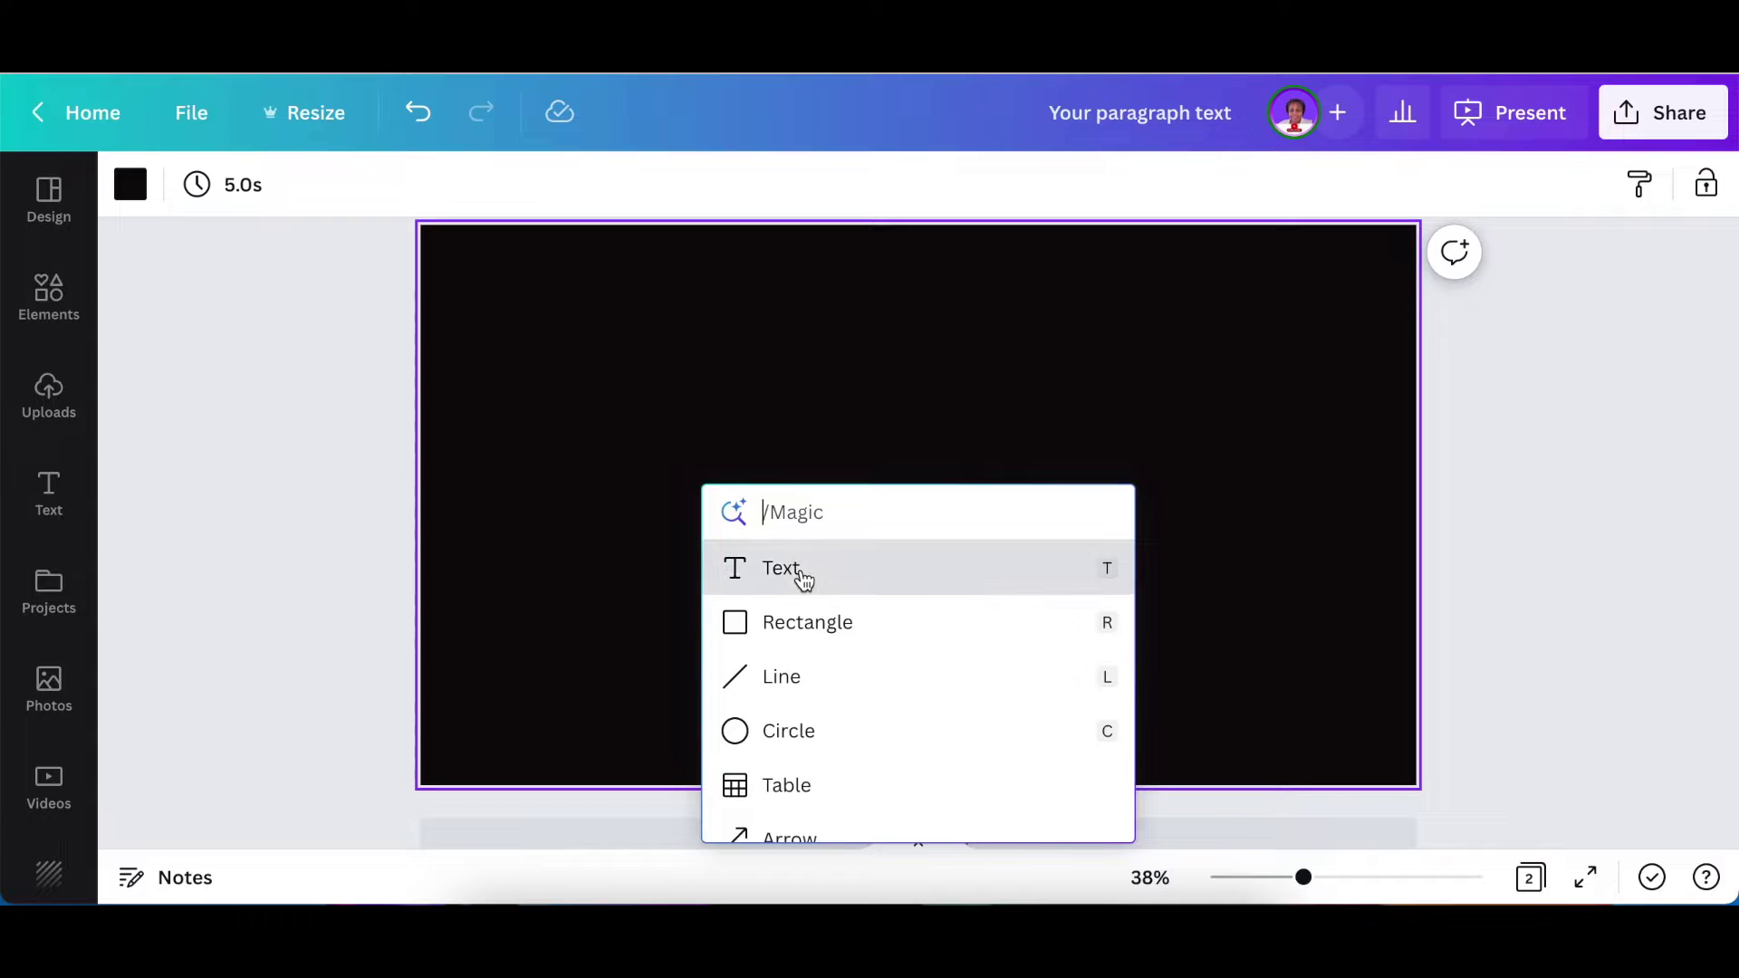
# - Add a text box to the black page and replace its placeholder with 'The Lake'
pyautogui.click(801, 571)
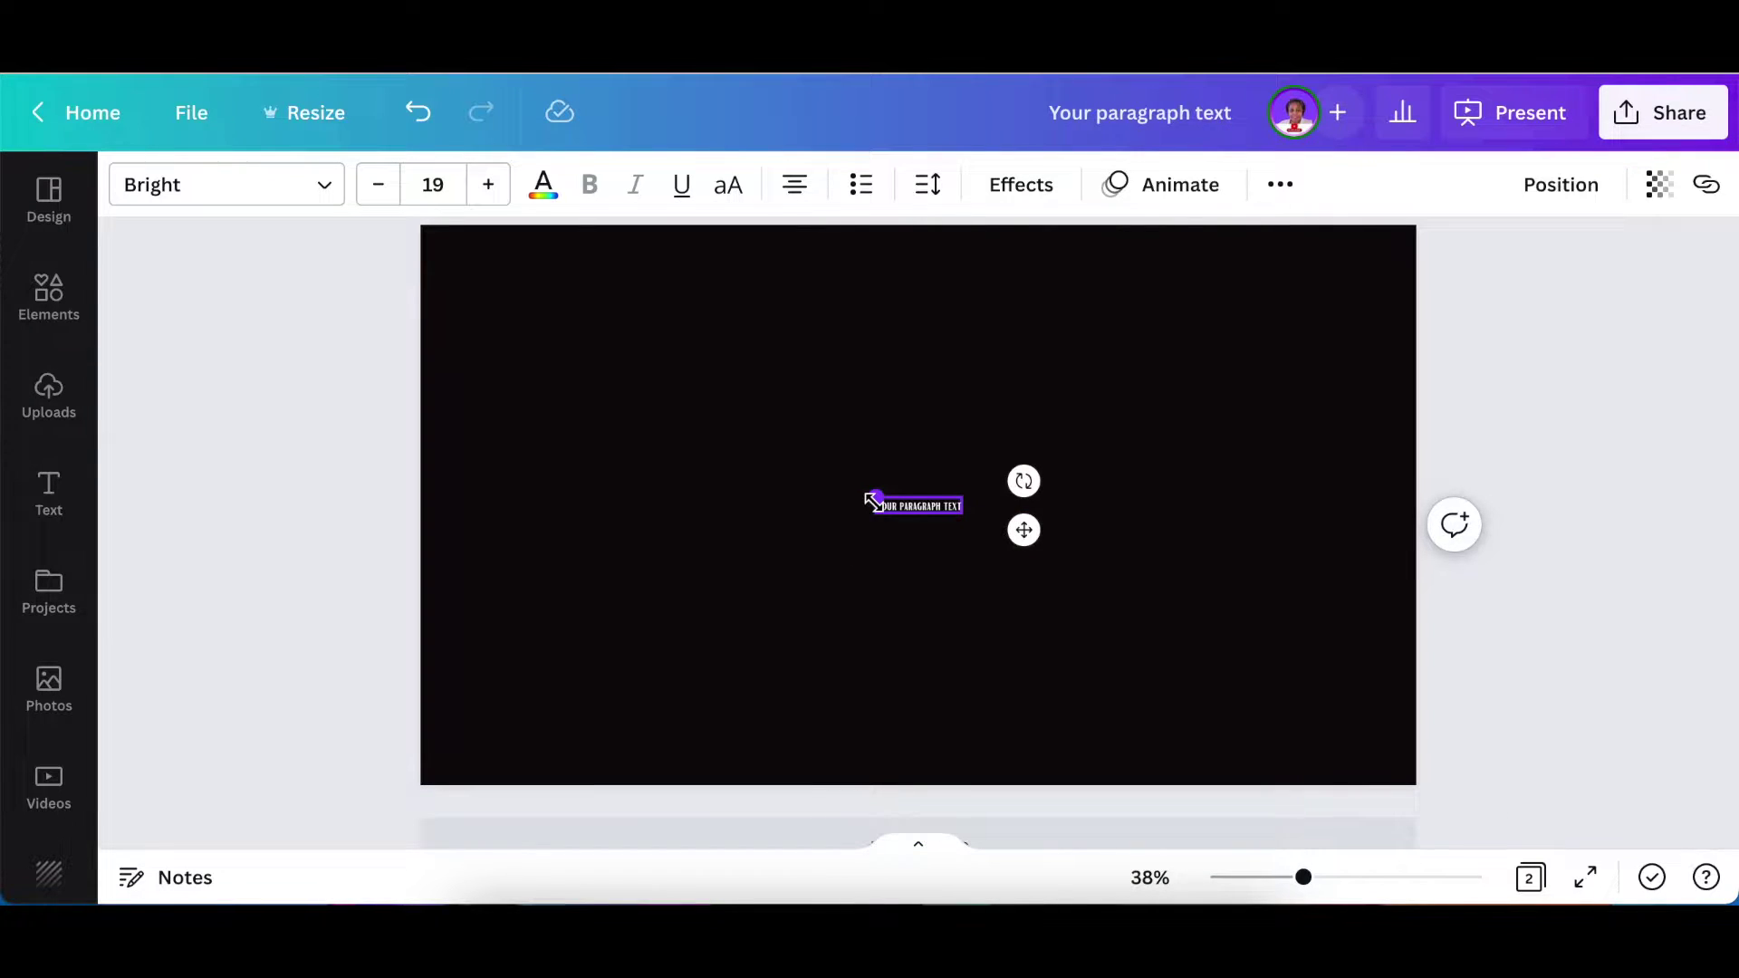
pyautogui.doubleClick(1045, 559)
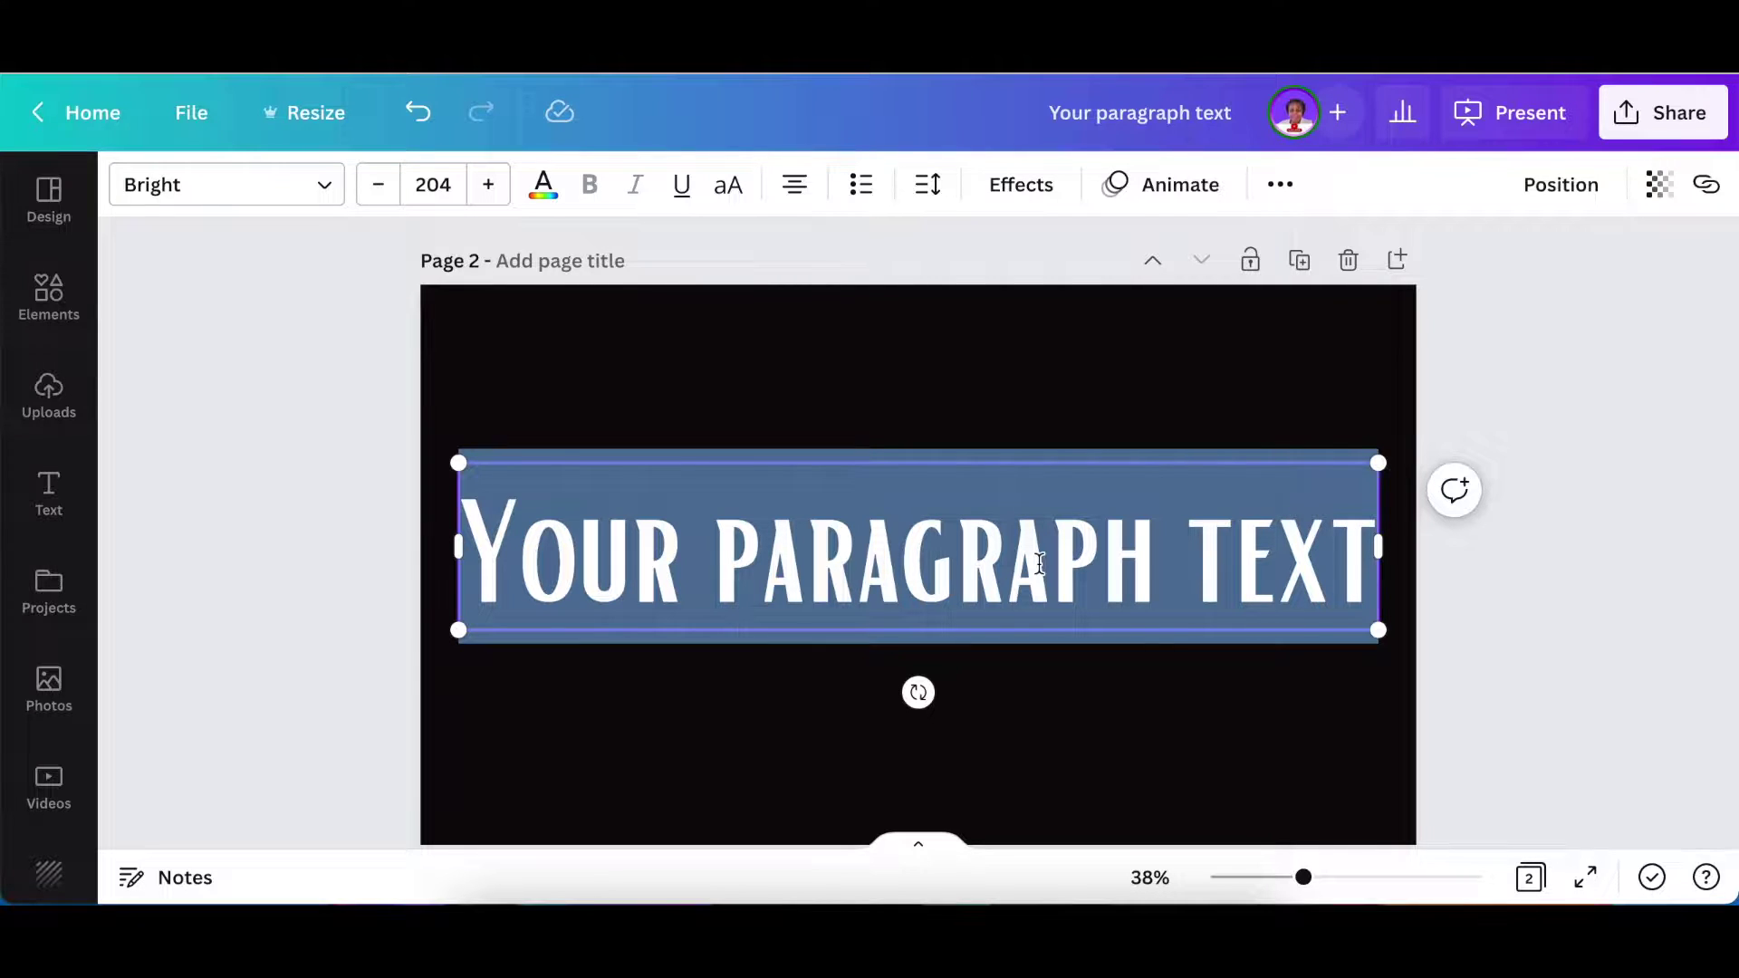
pyautogui.write('The')
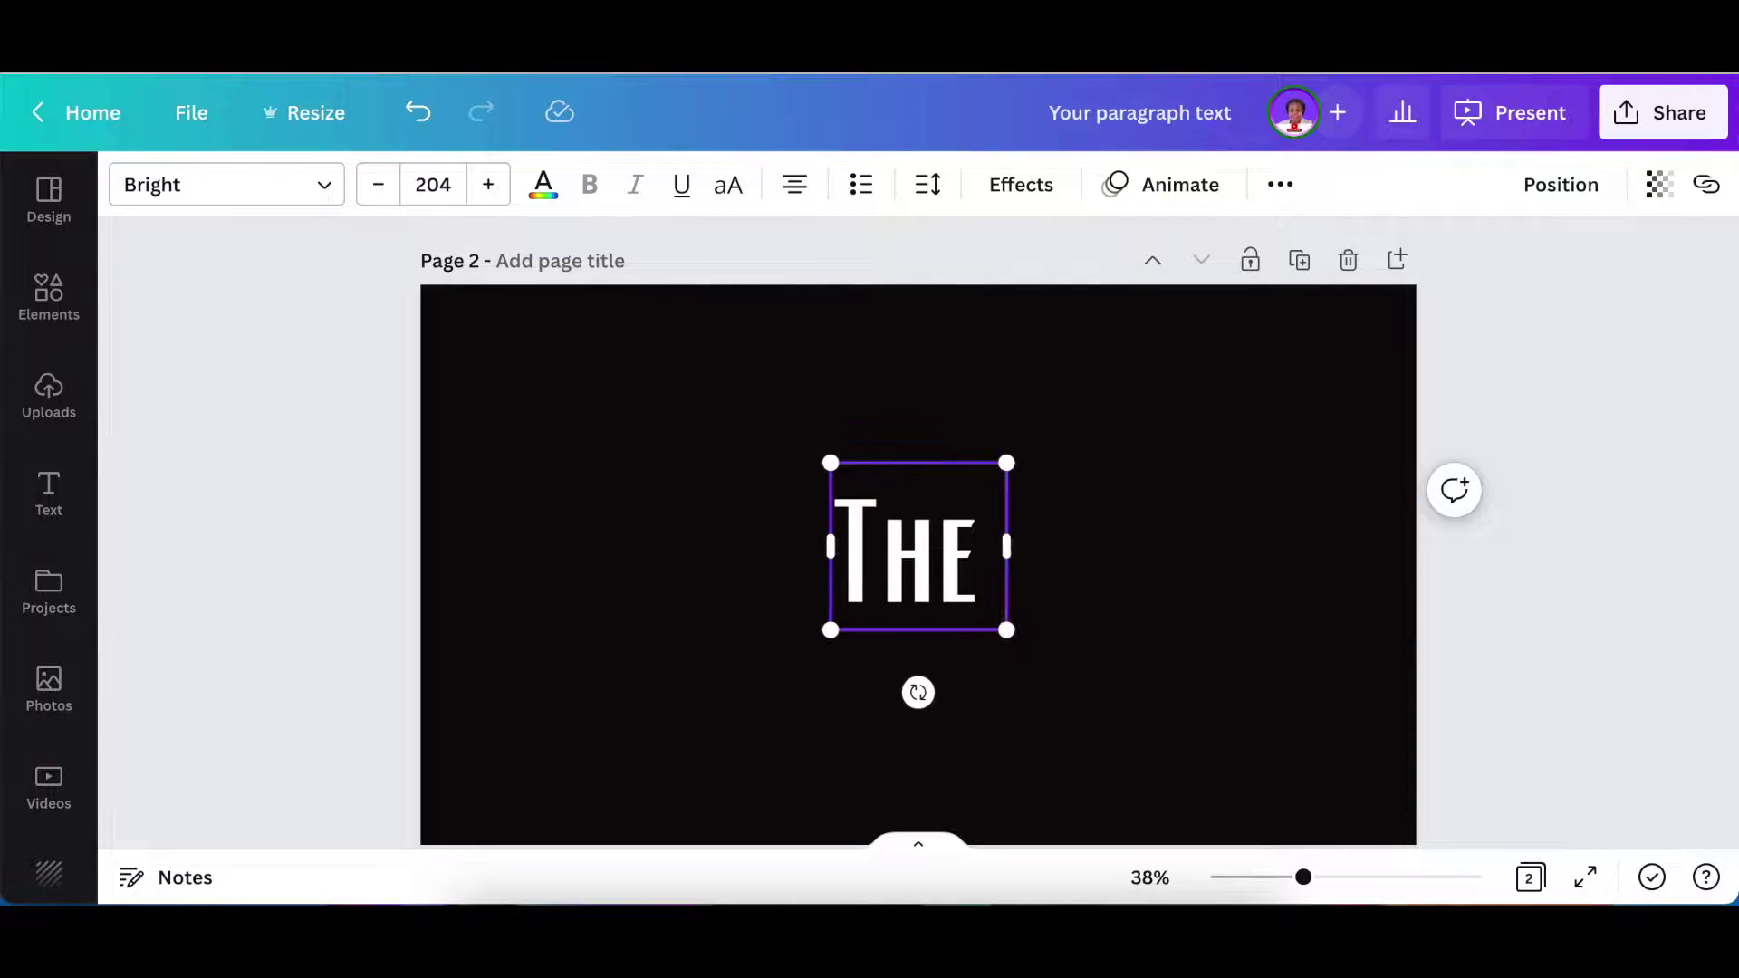
pyautogui.write(' Lake')
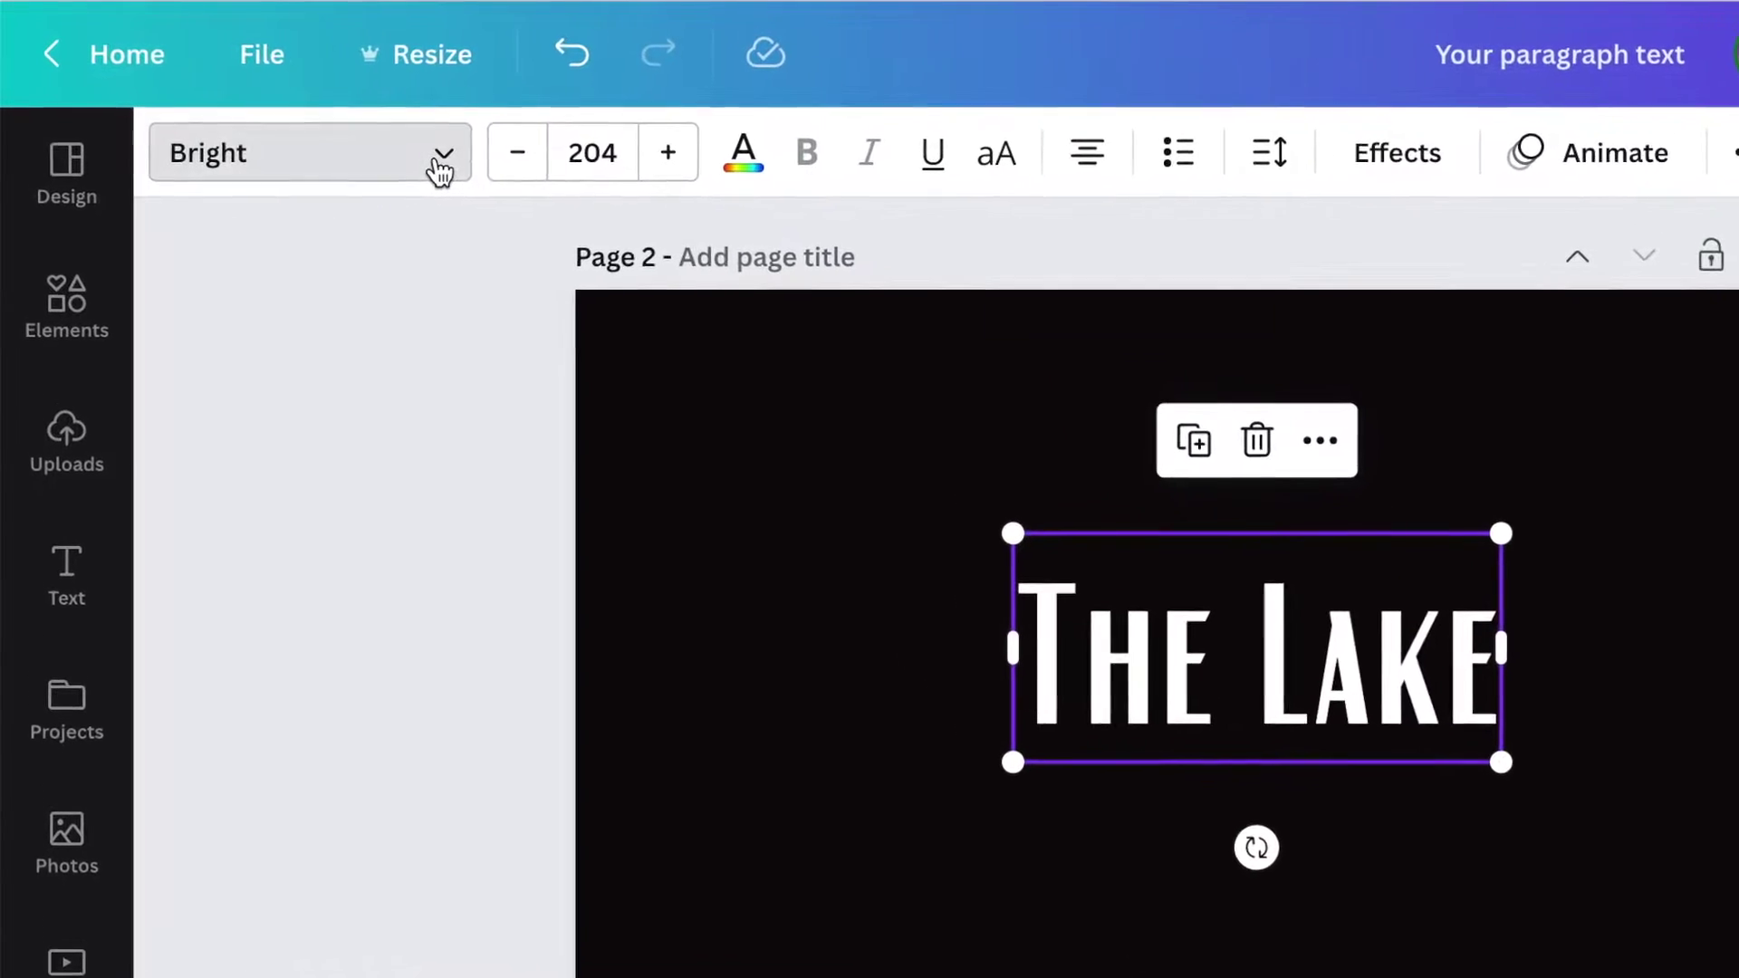
# - Open the heading's font list, clear the search and filter to the Calligraphy category
pyautogui.click(399, 149)
pyautogui.write('HATTON')
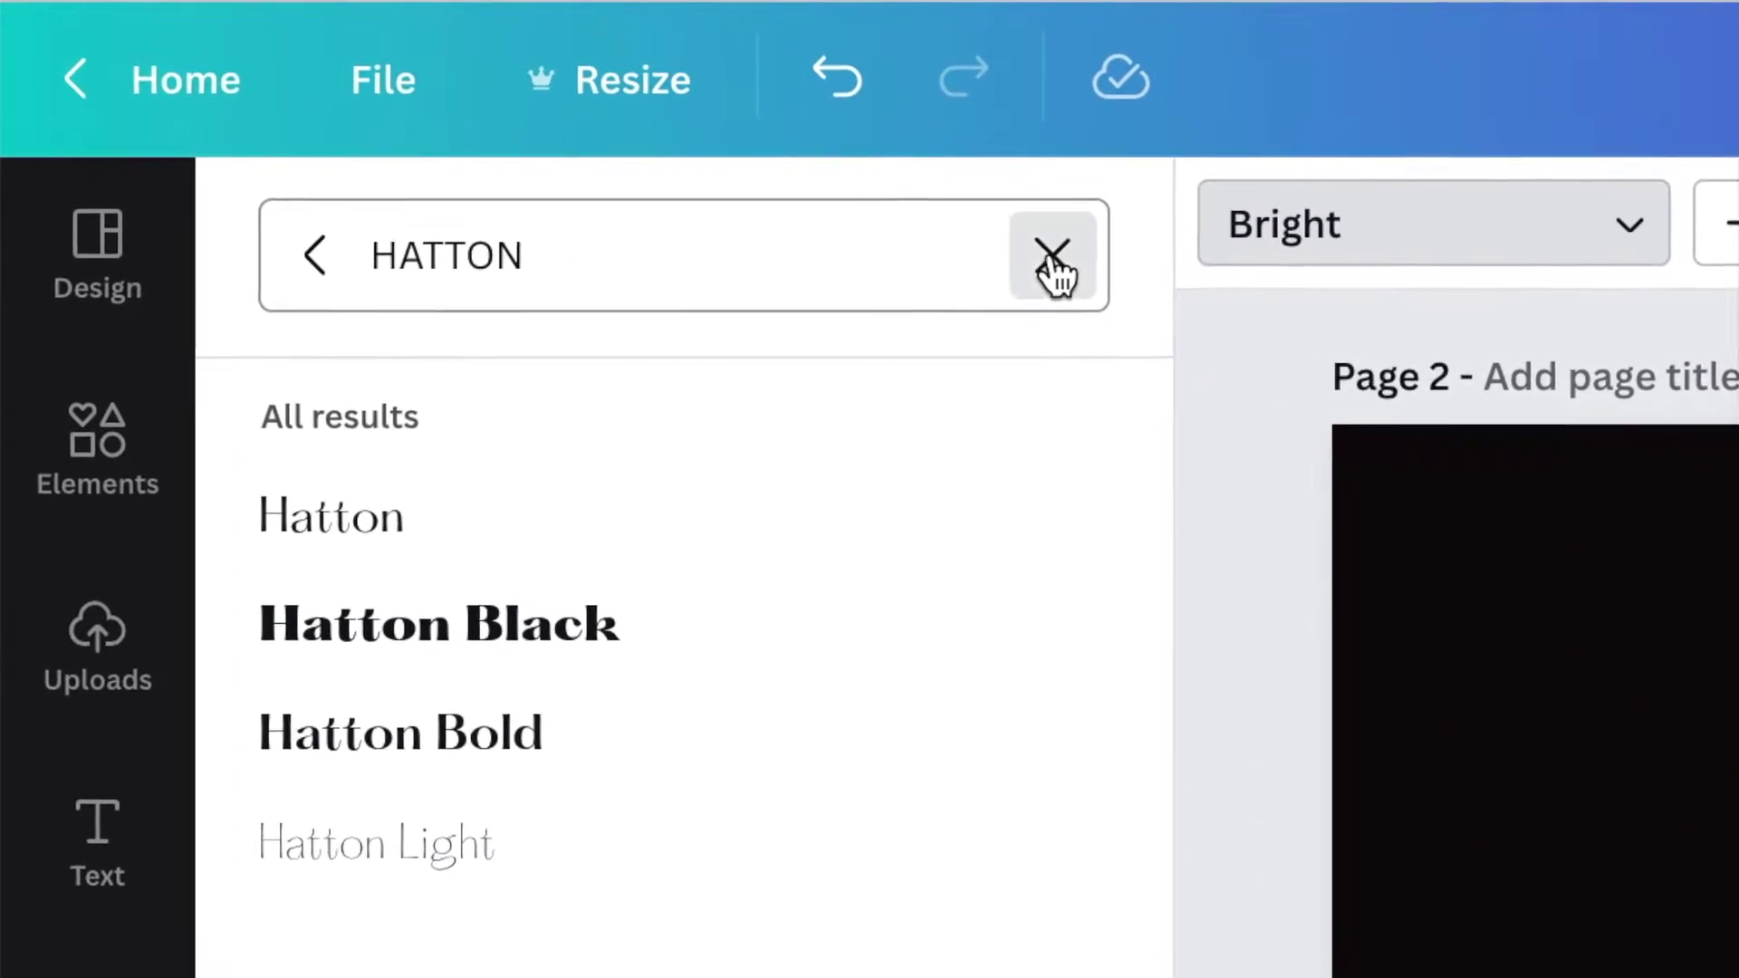
pyautogui.click(942, 228)
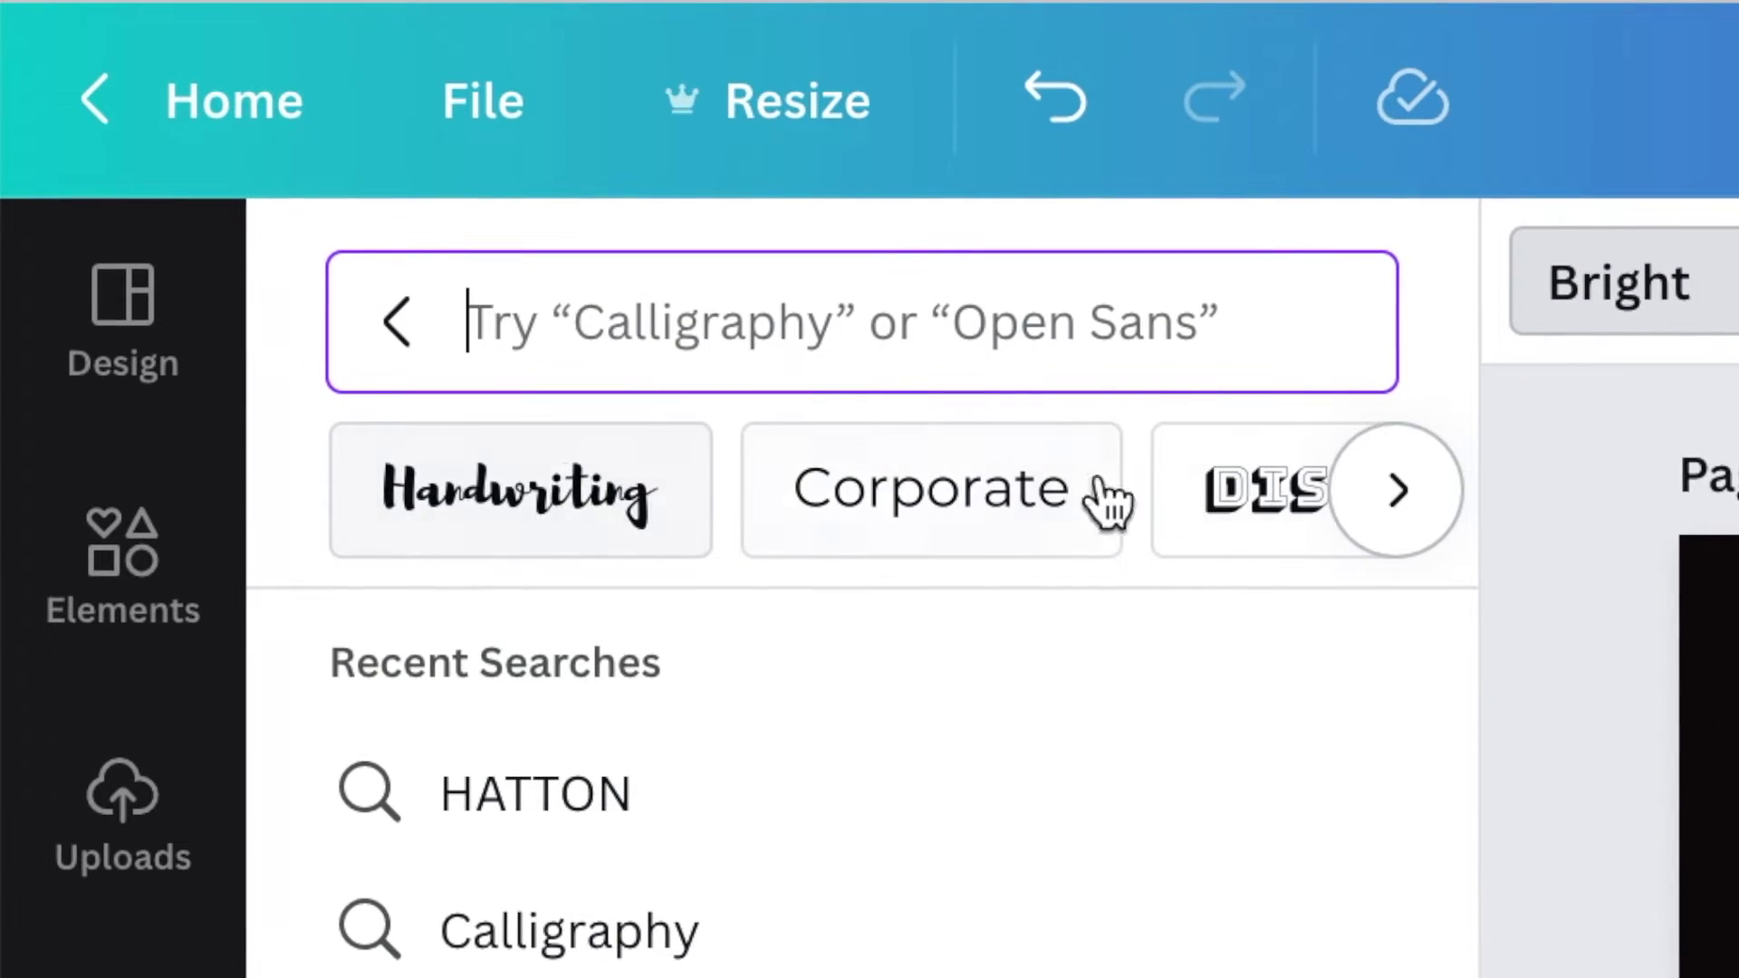
pyautogui.click(1399, 491)
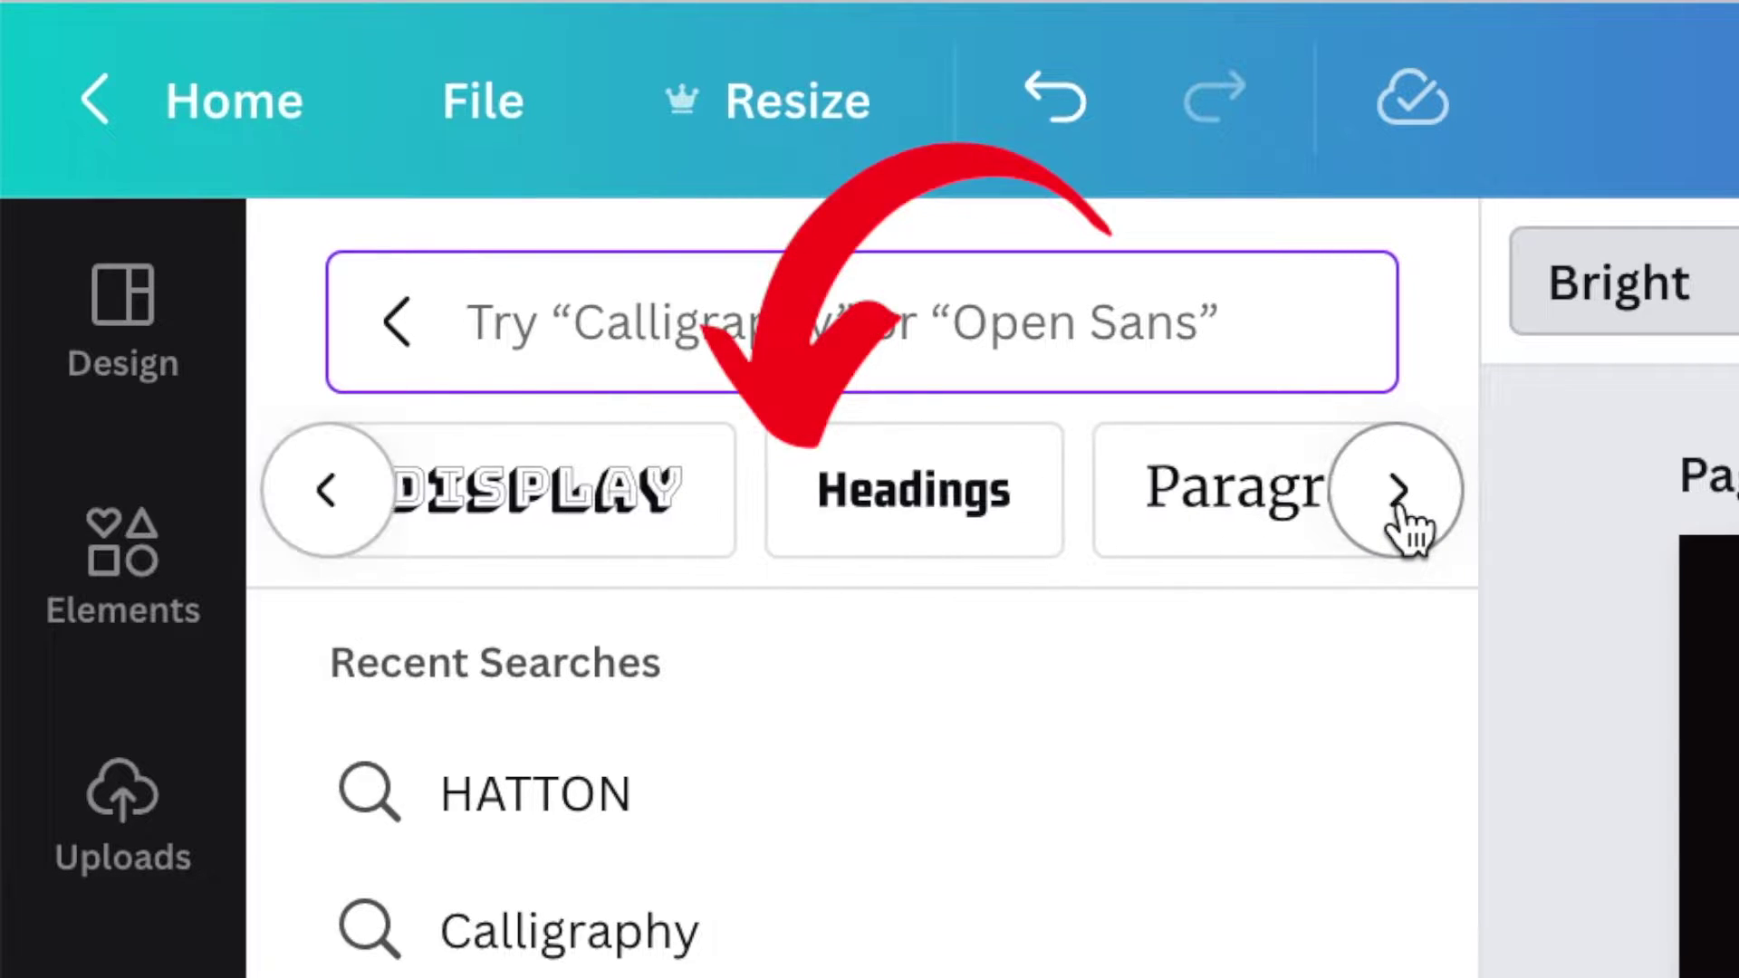
pyautogui.click(1400, 491)
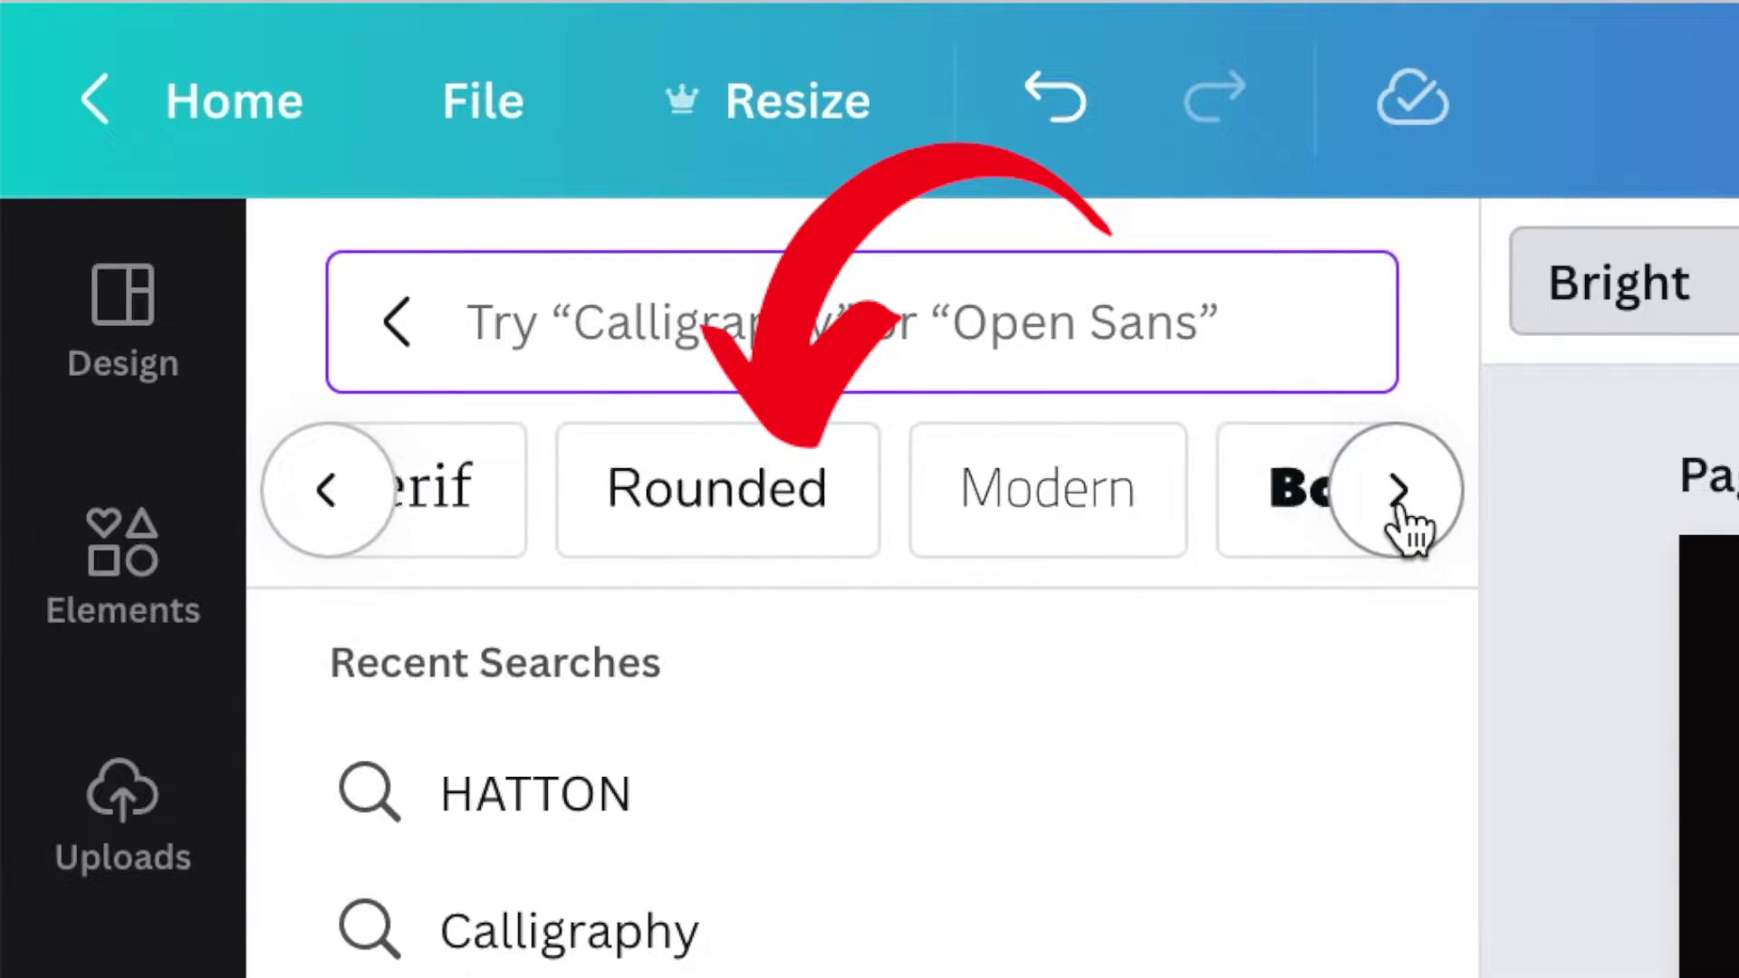
pyautogui.click(1400, 491)
pyautogui.click(1399, 491)
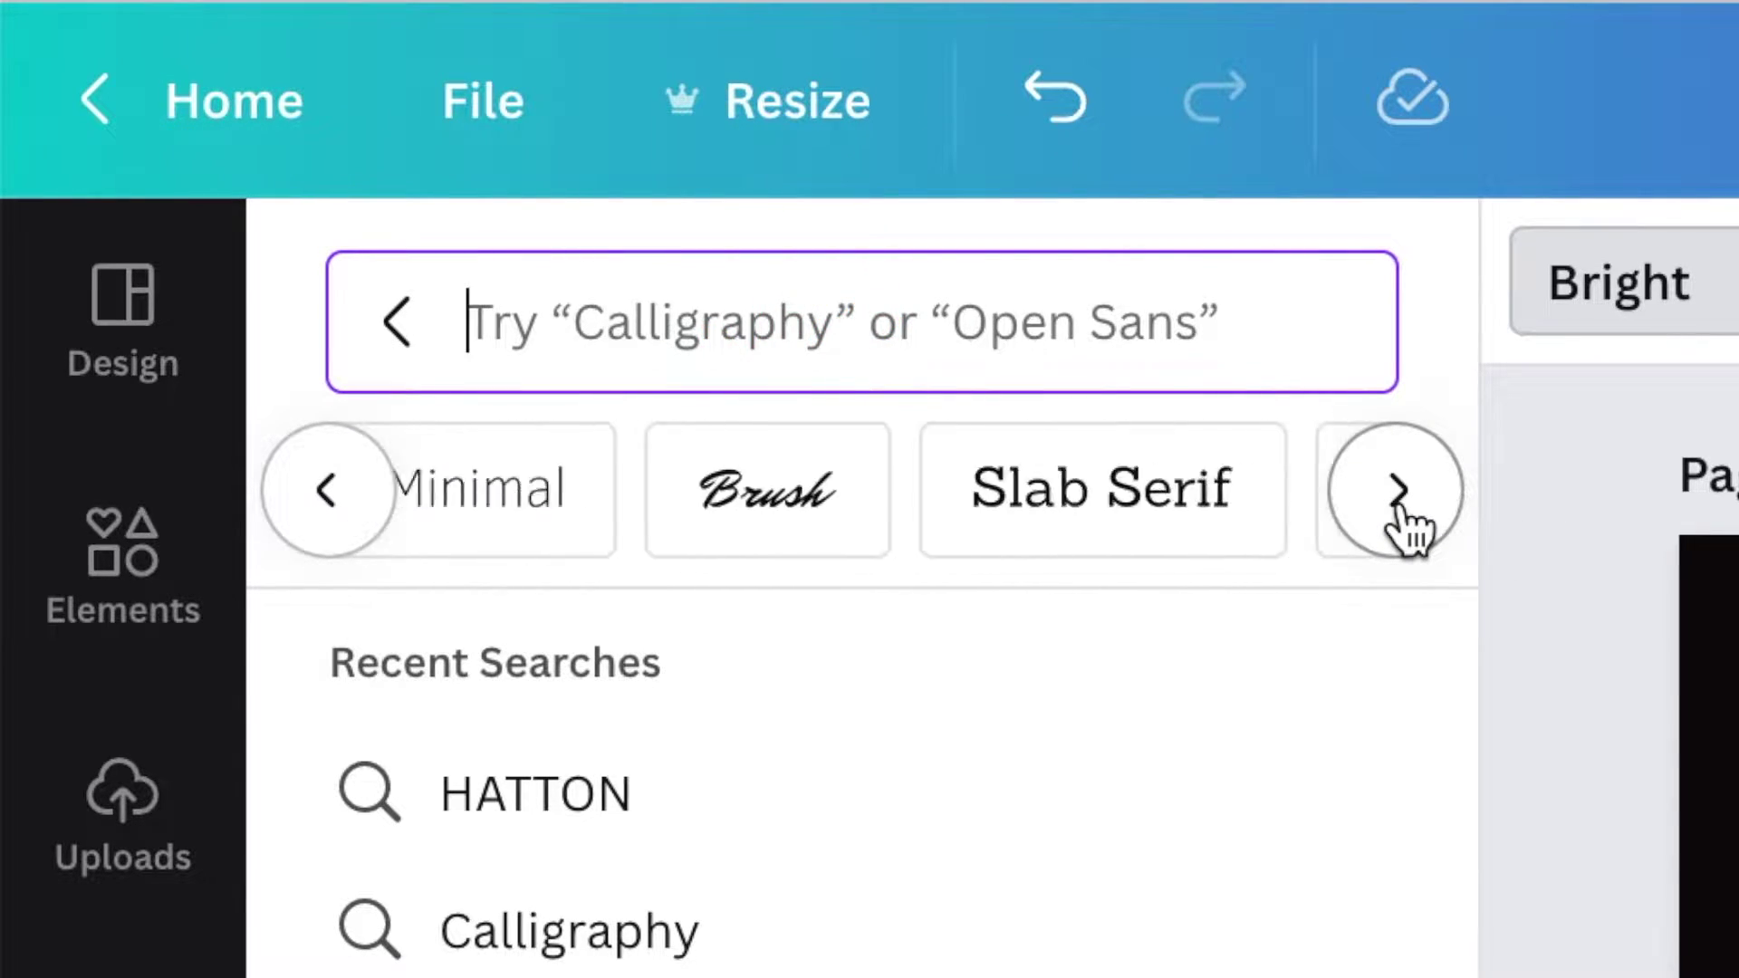
pyautogui.click(543, 931)
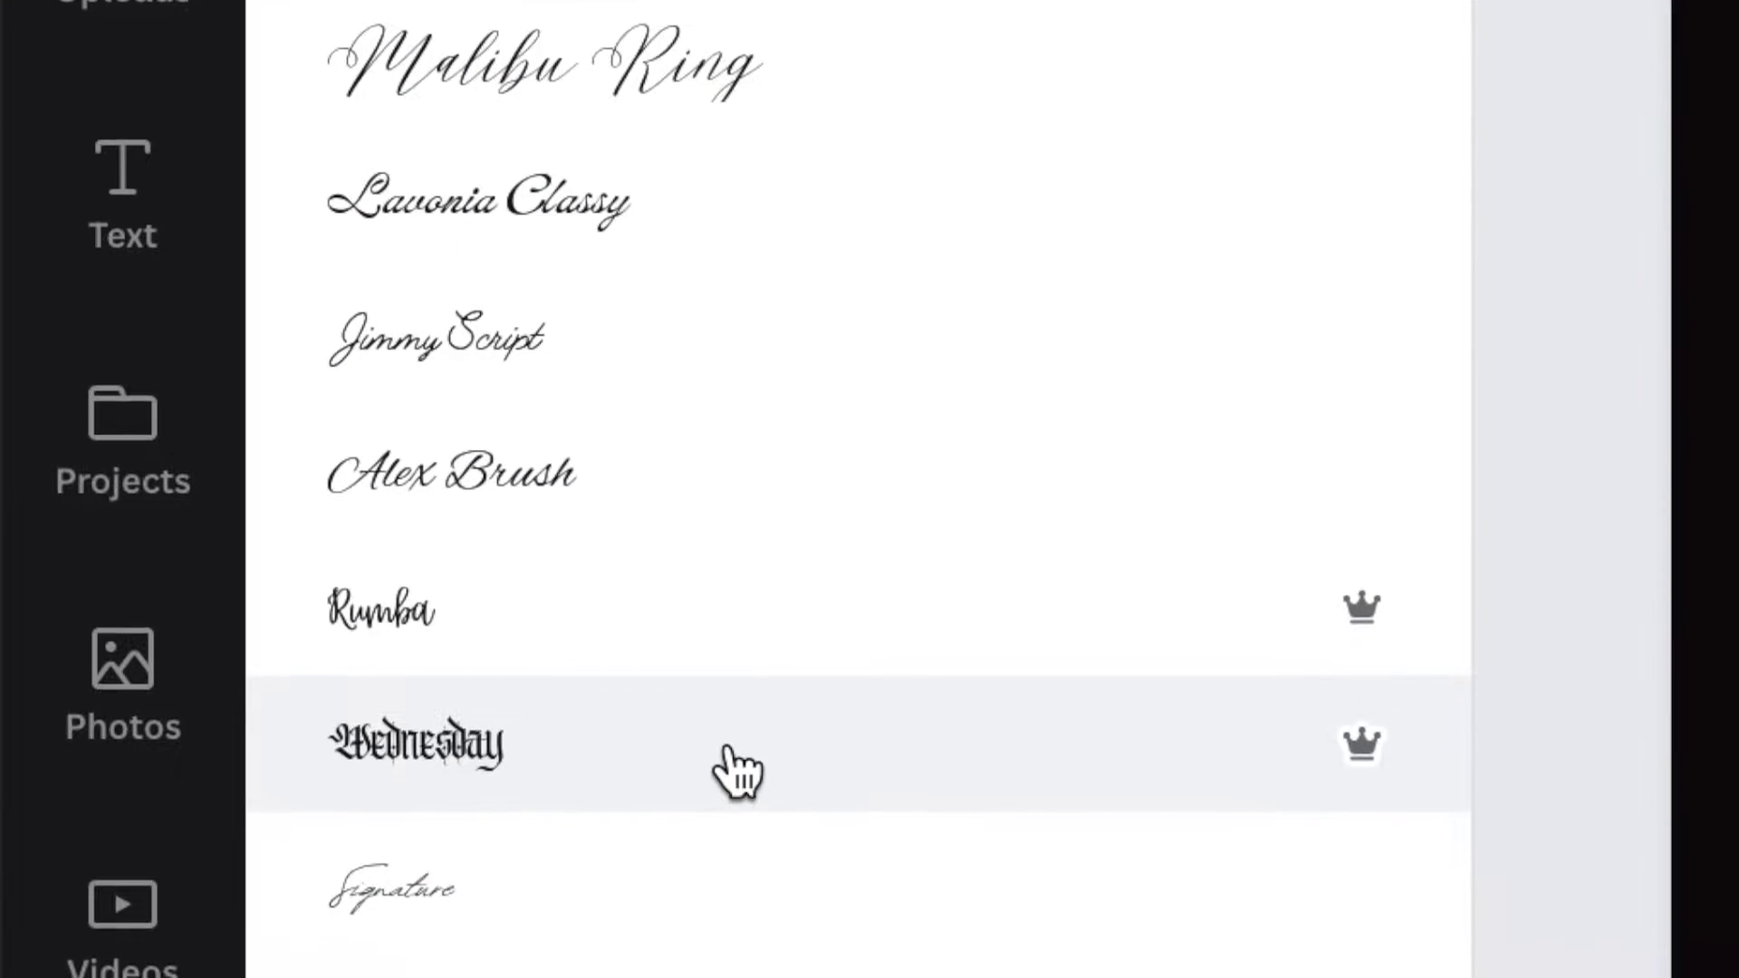
# - Apply the Pinyon Script calligraphy font to 'The Lake'
pyautogui.scroll(-1, 739, 788)
pyautogui.scroll(-3, 738, 759)
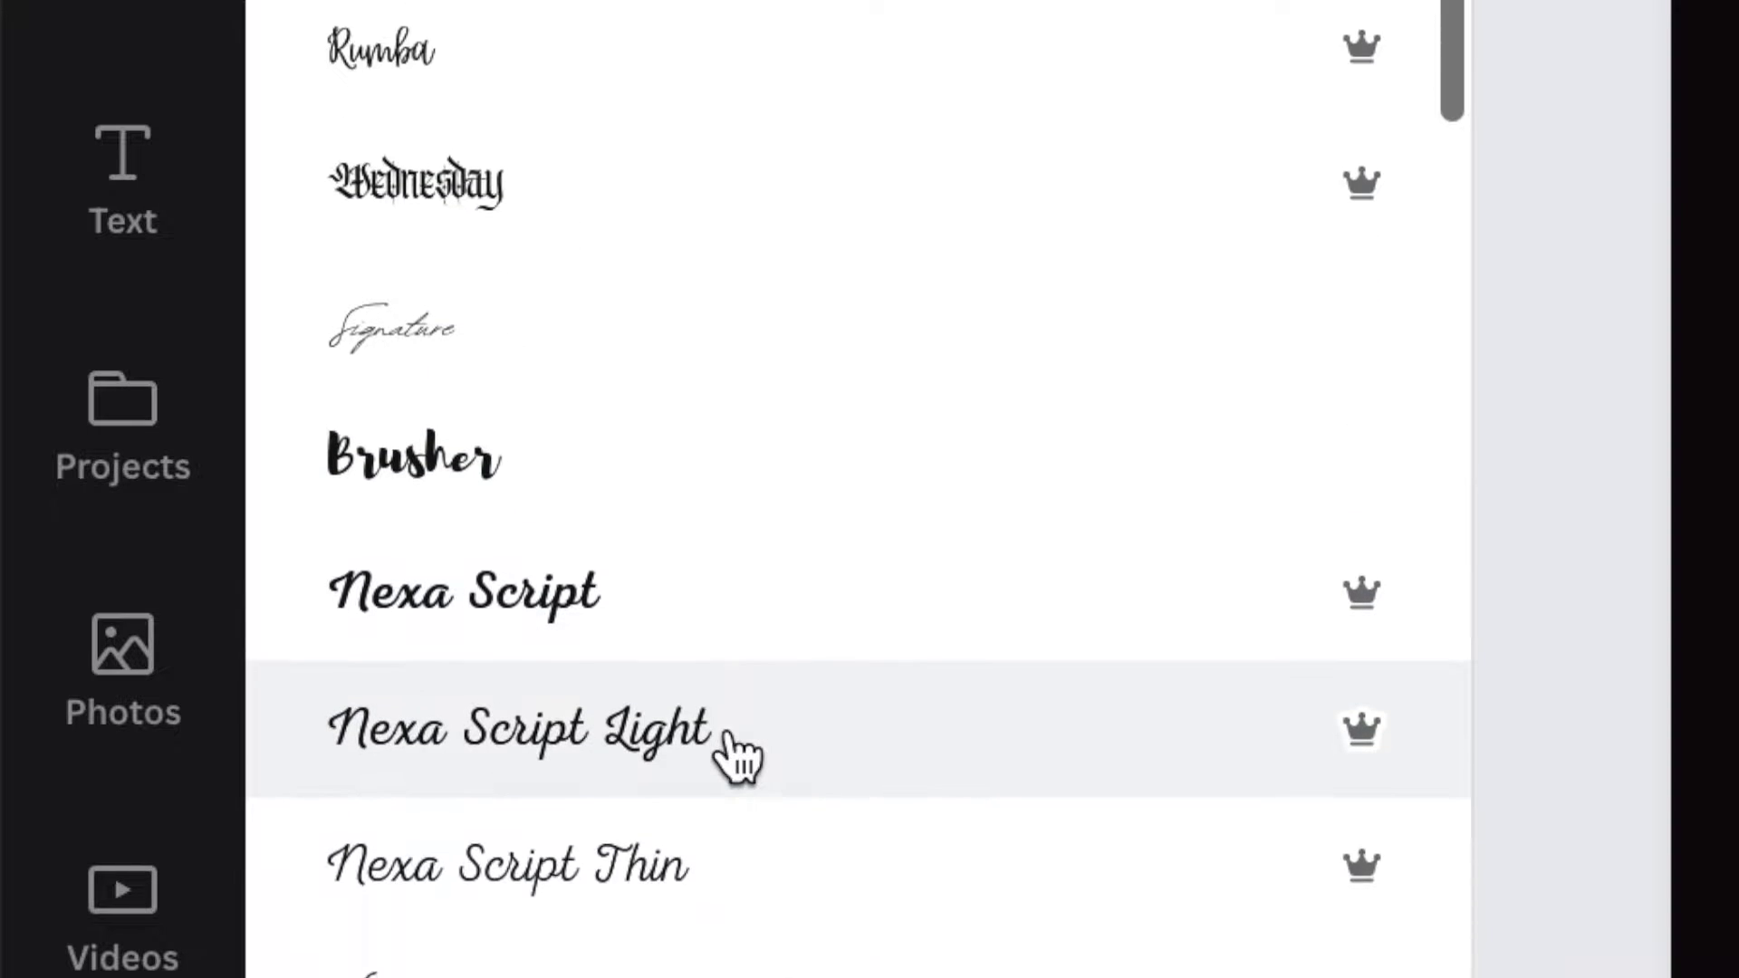
pyautogui.scroll(-2, 738, 760)
pyautogui.scroll(-3, 738, 759)
pyautogui.scroll(-1, 738, 759)
pyautogui.scroll(-4, 738, 759)
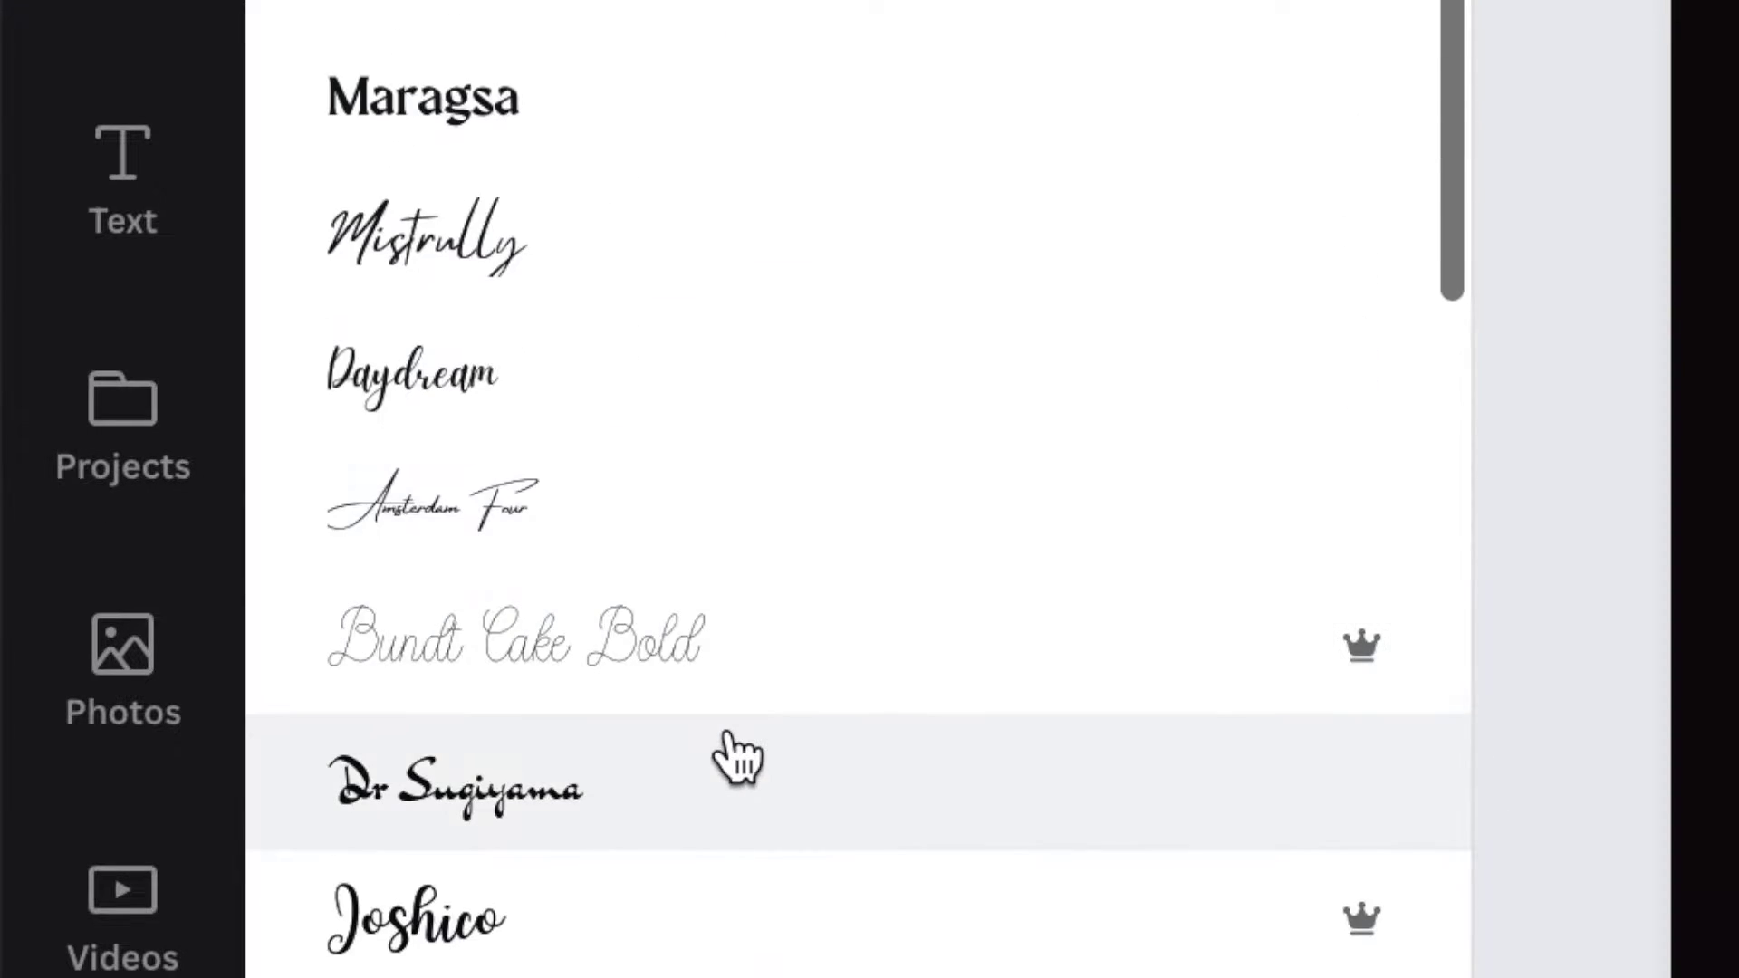
pyautogui.scroll(-1, 739, 759)
pyautogui.scroll(-1, 739, 759)
pyautogui.scroll(-2, 738, 759)
pyautogui.scroll(-3, 739, 760)
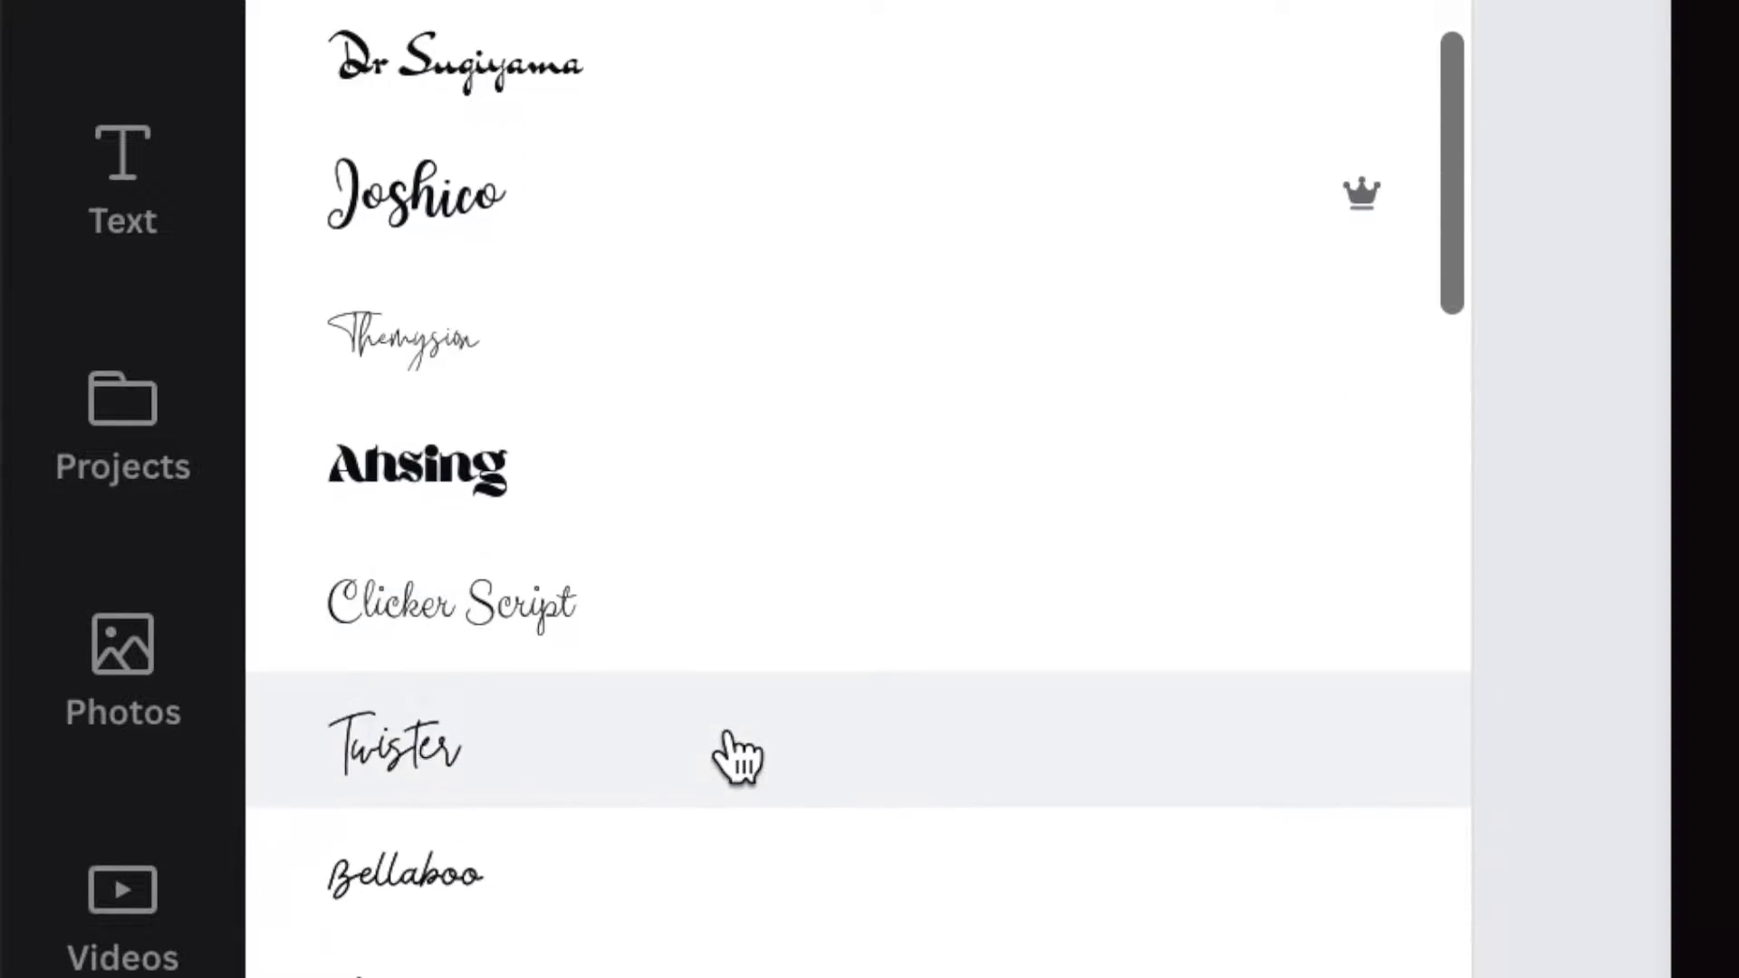
pyautogui.scroll(-2, 738, 760)
pyautogui.scroll(-1, 738, 759)
pyautogui.scroll(-1, 738, 760)
pyautogui.scroll(-1, 738, 759)
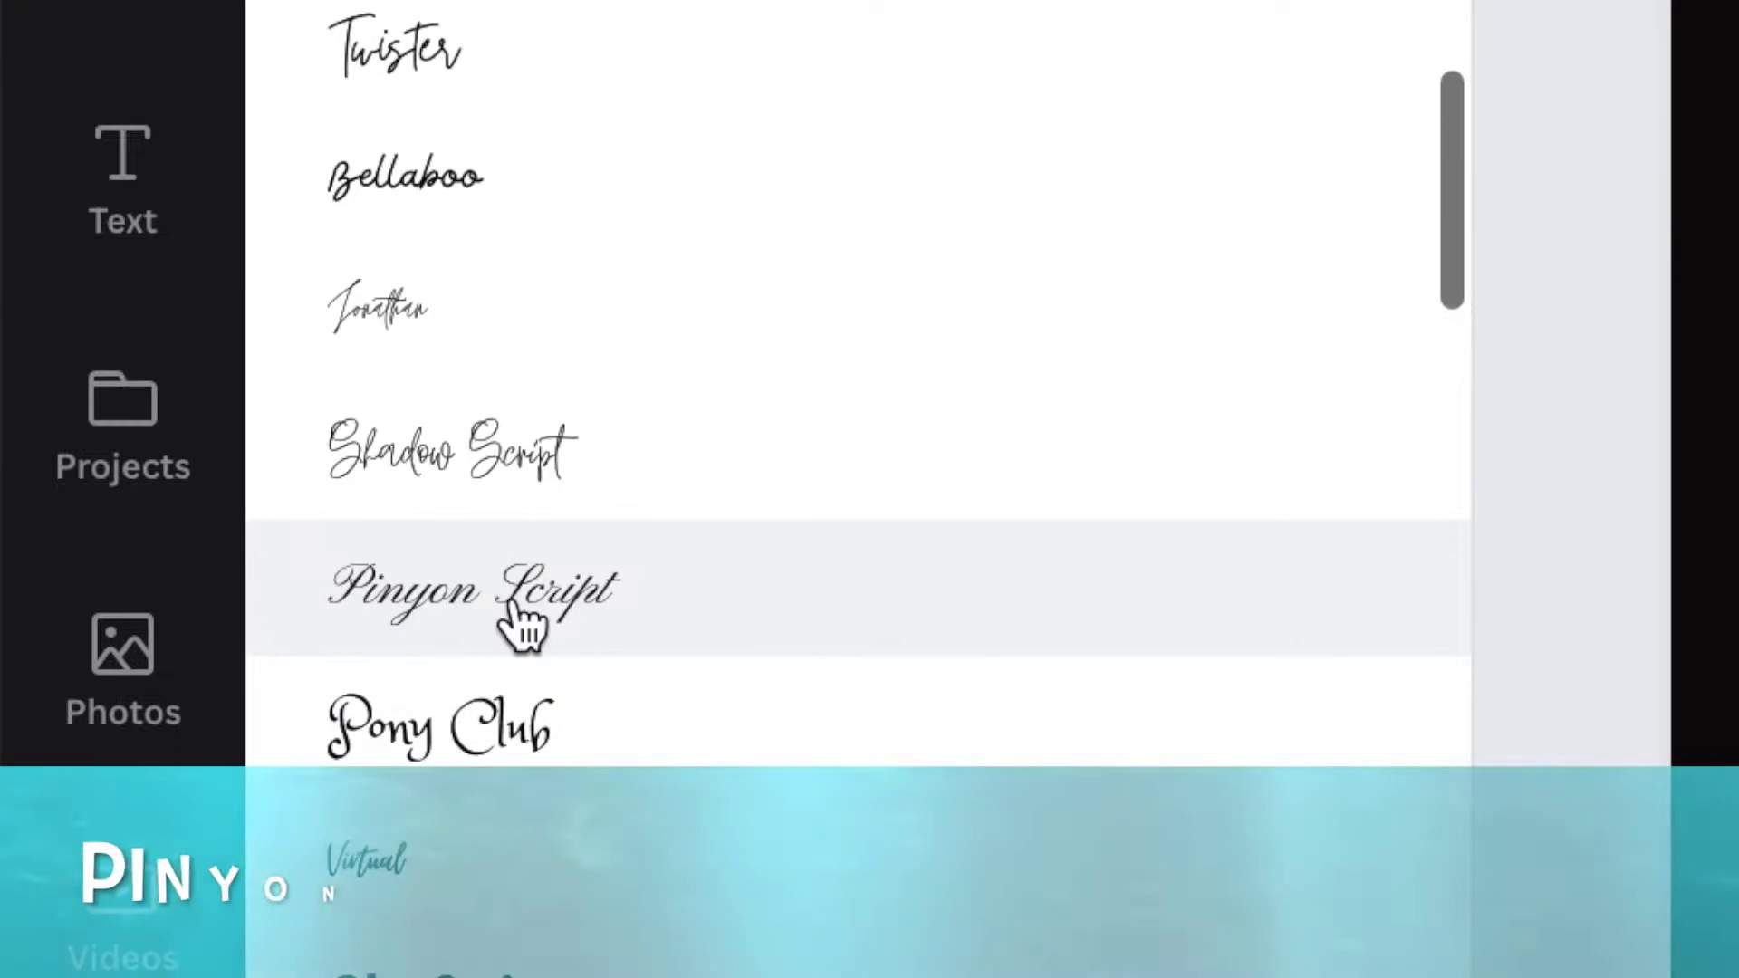
pyautogui.click(605, 623)
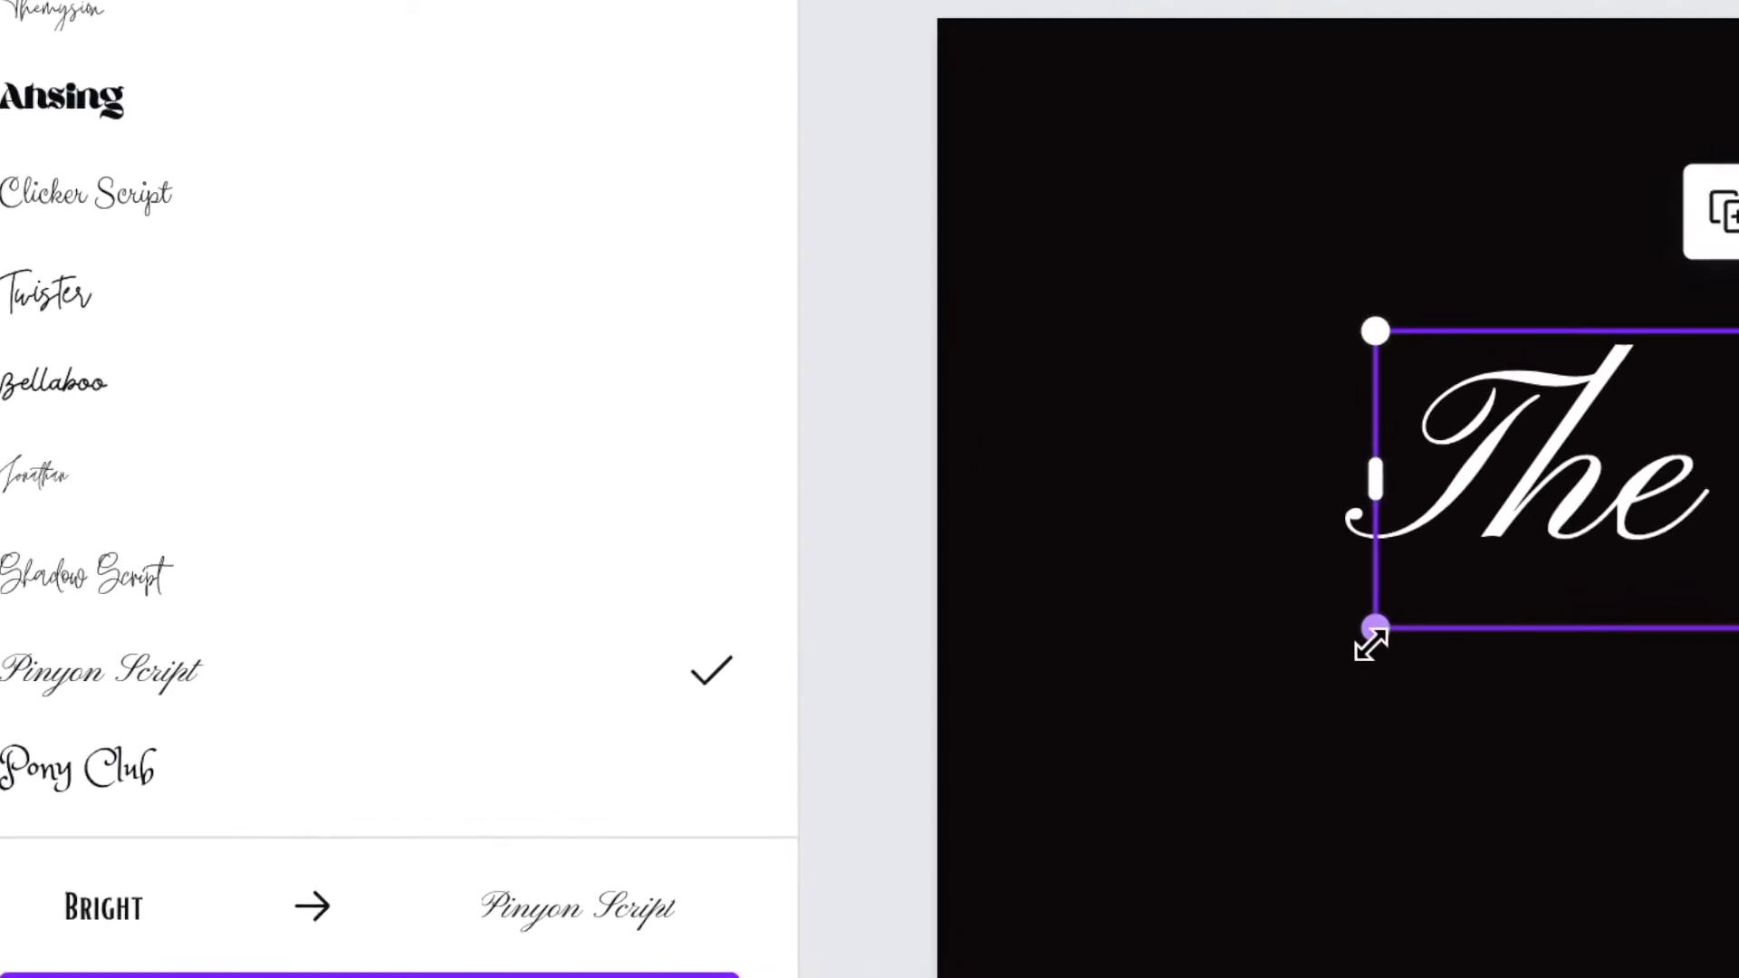
# - Enlarge 'The Lake', centre it on the page and set its font size to 340
pyautogui.moveTo(1373, 645); pyautogui.dragTo(466, 746)
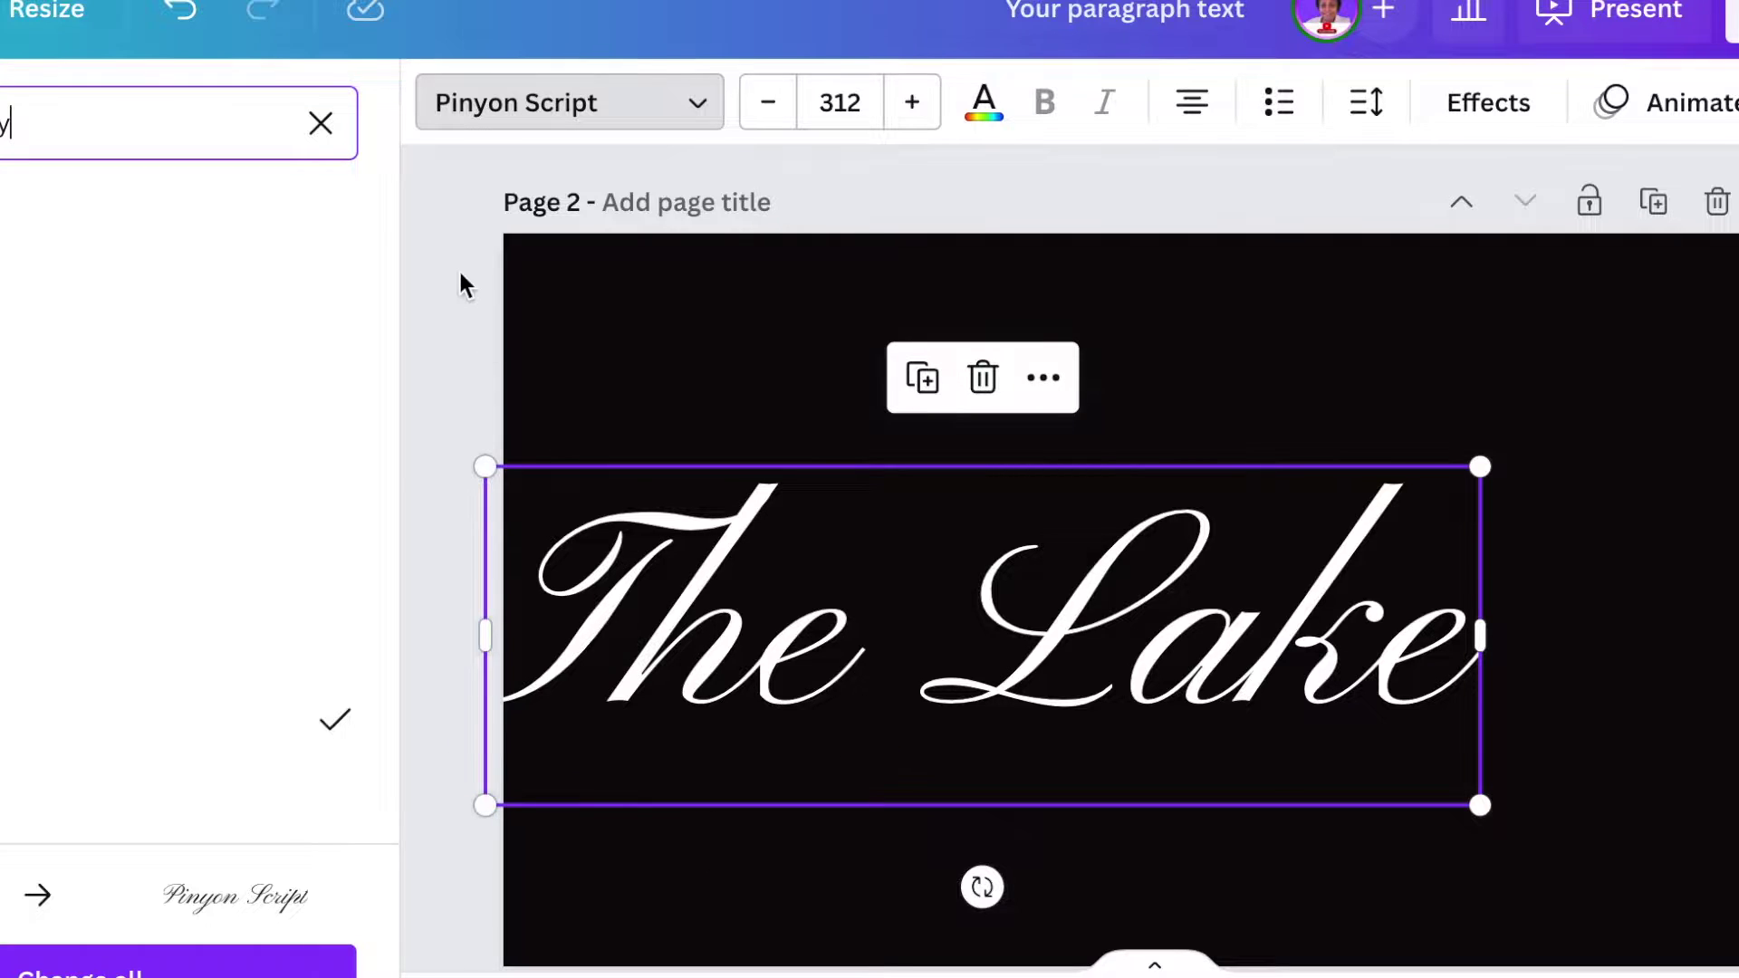
pyautogui.press('Escape')
pyautogui.moveTo(786, 596); pyautogui.dragTo(986, 595)
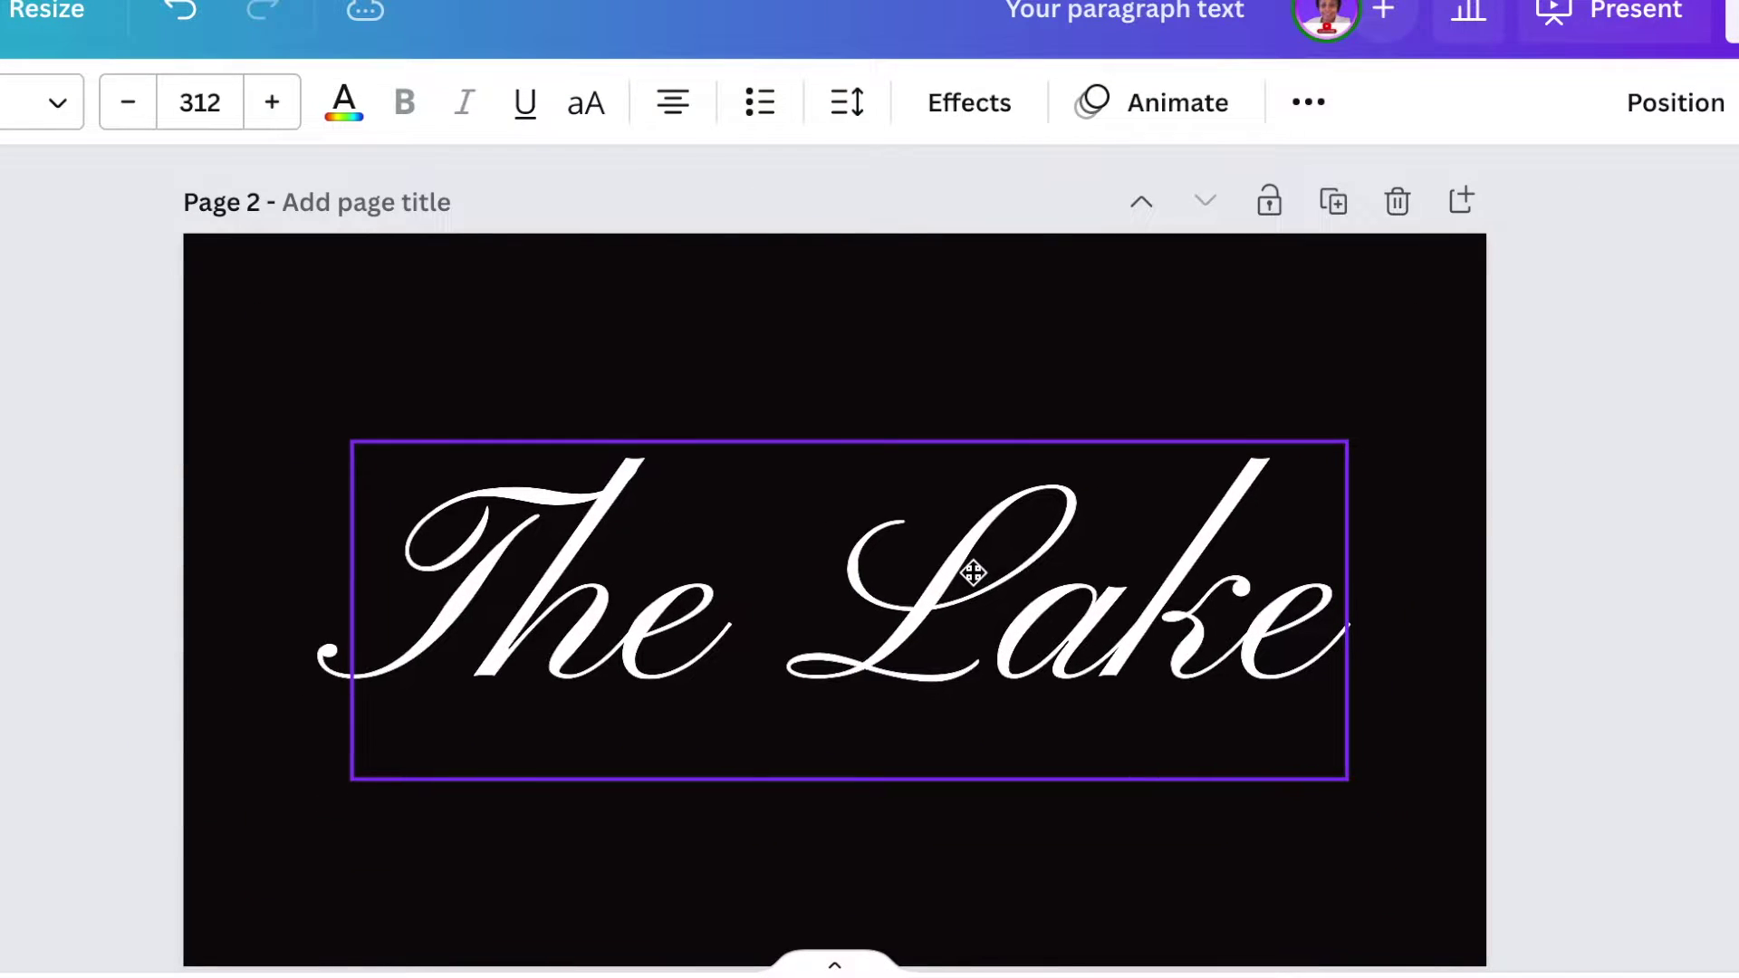
pyautogui.moveTo(985, 596); pyautogui.dragTo(975, 573)
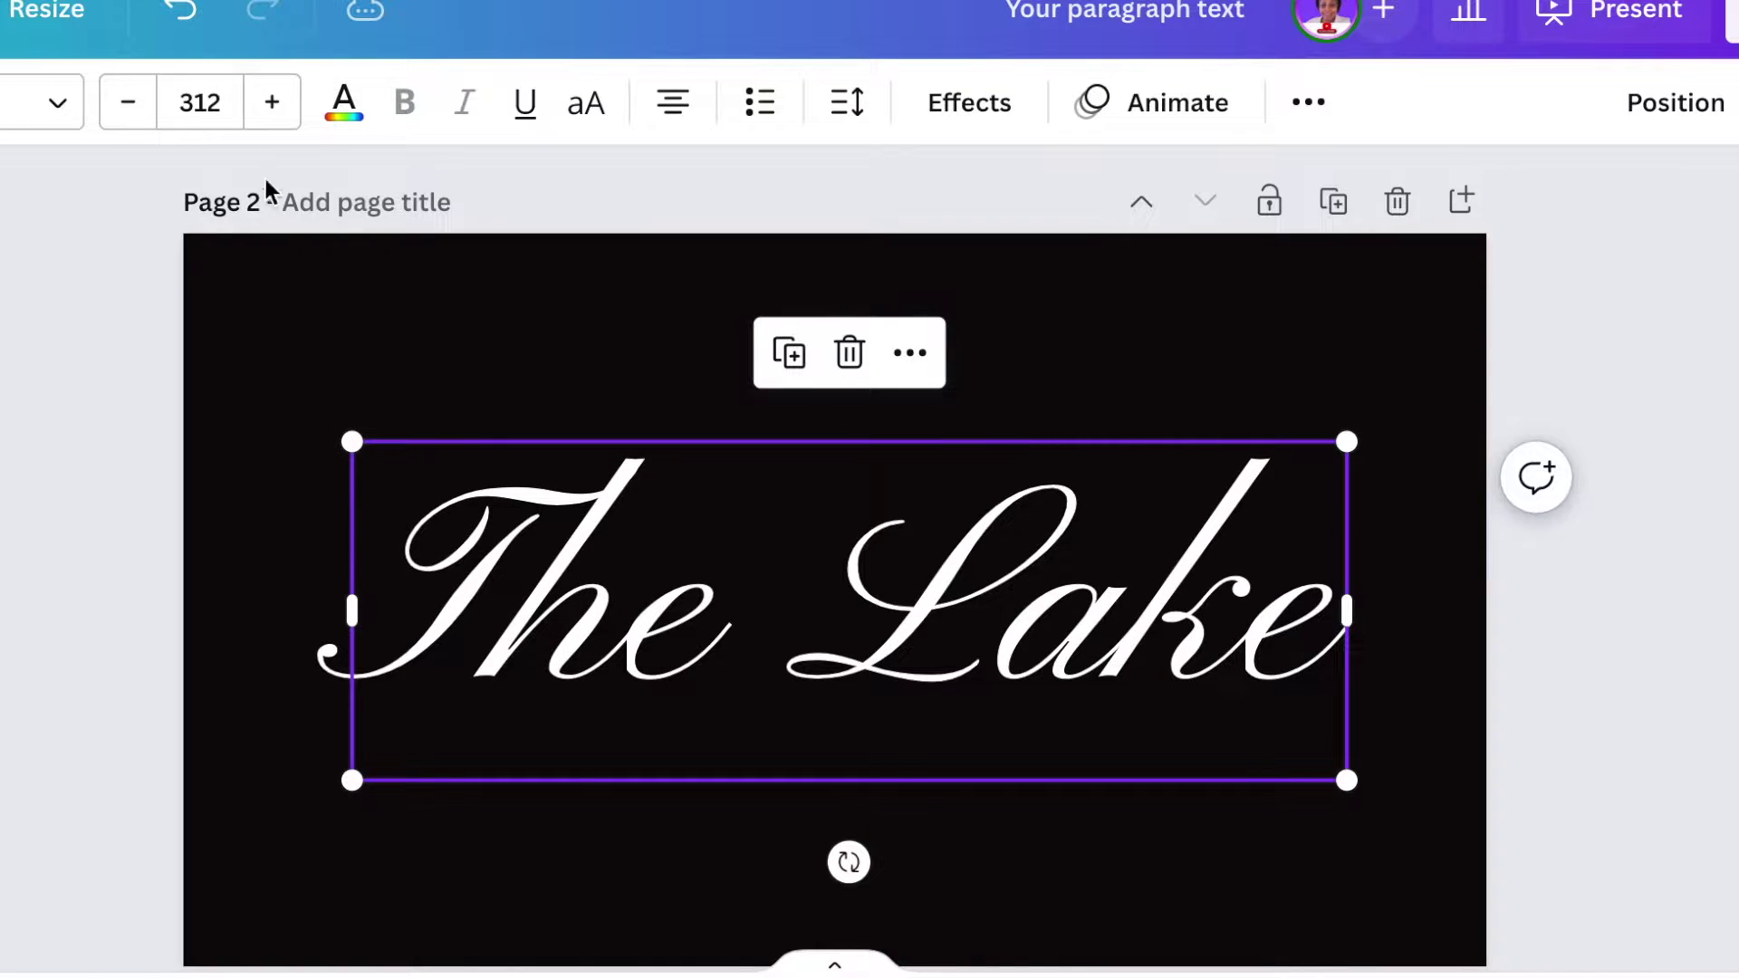
pyautogui.click(221, 100)
pyautogui.write('340')
pyautogui.press('Return')
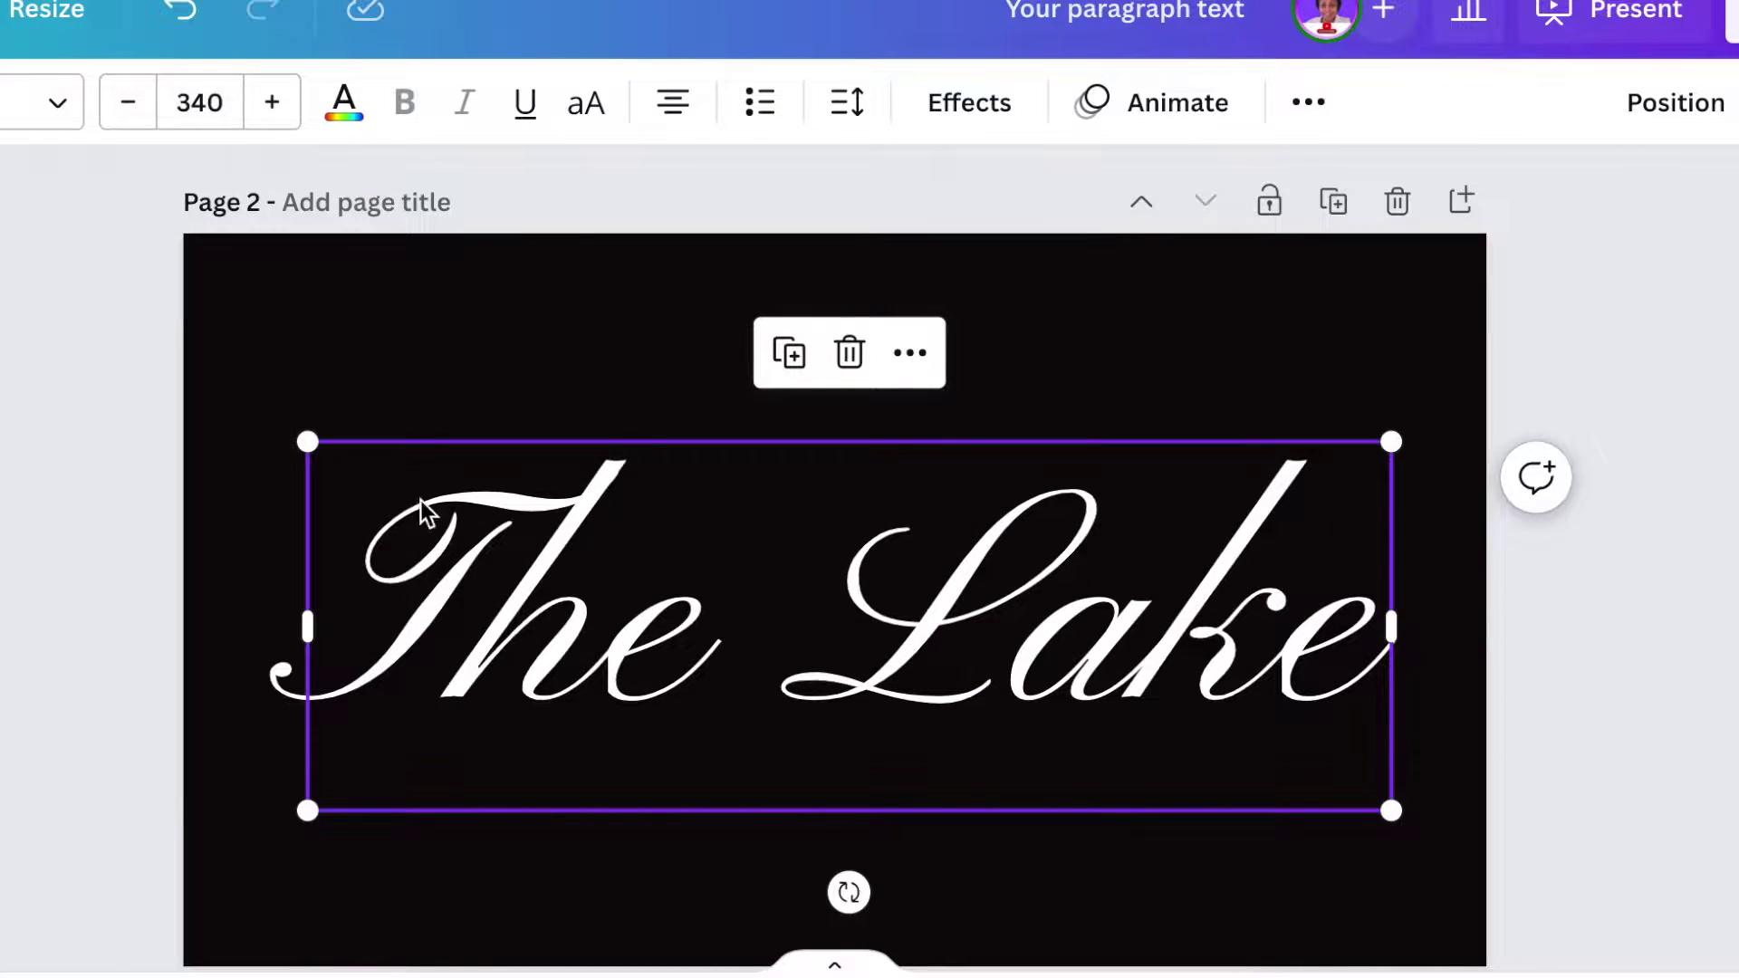
pyautogui.click(1227, 796)
pyautogui.scroll(-1, 1227, 796)
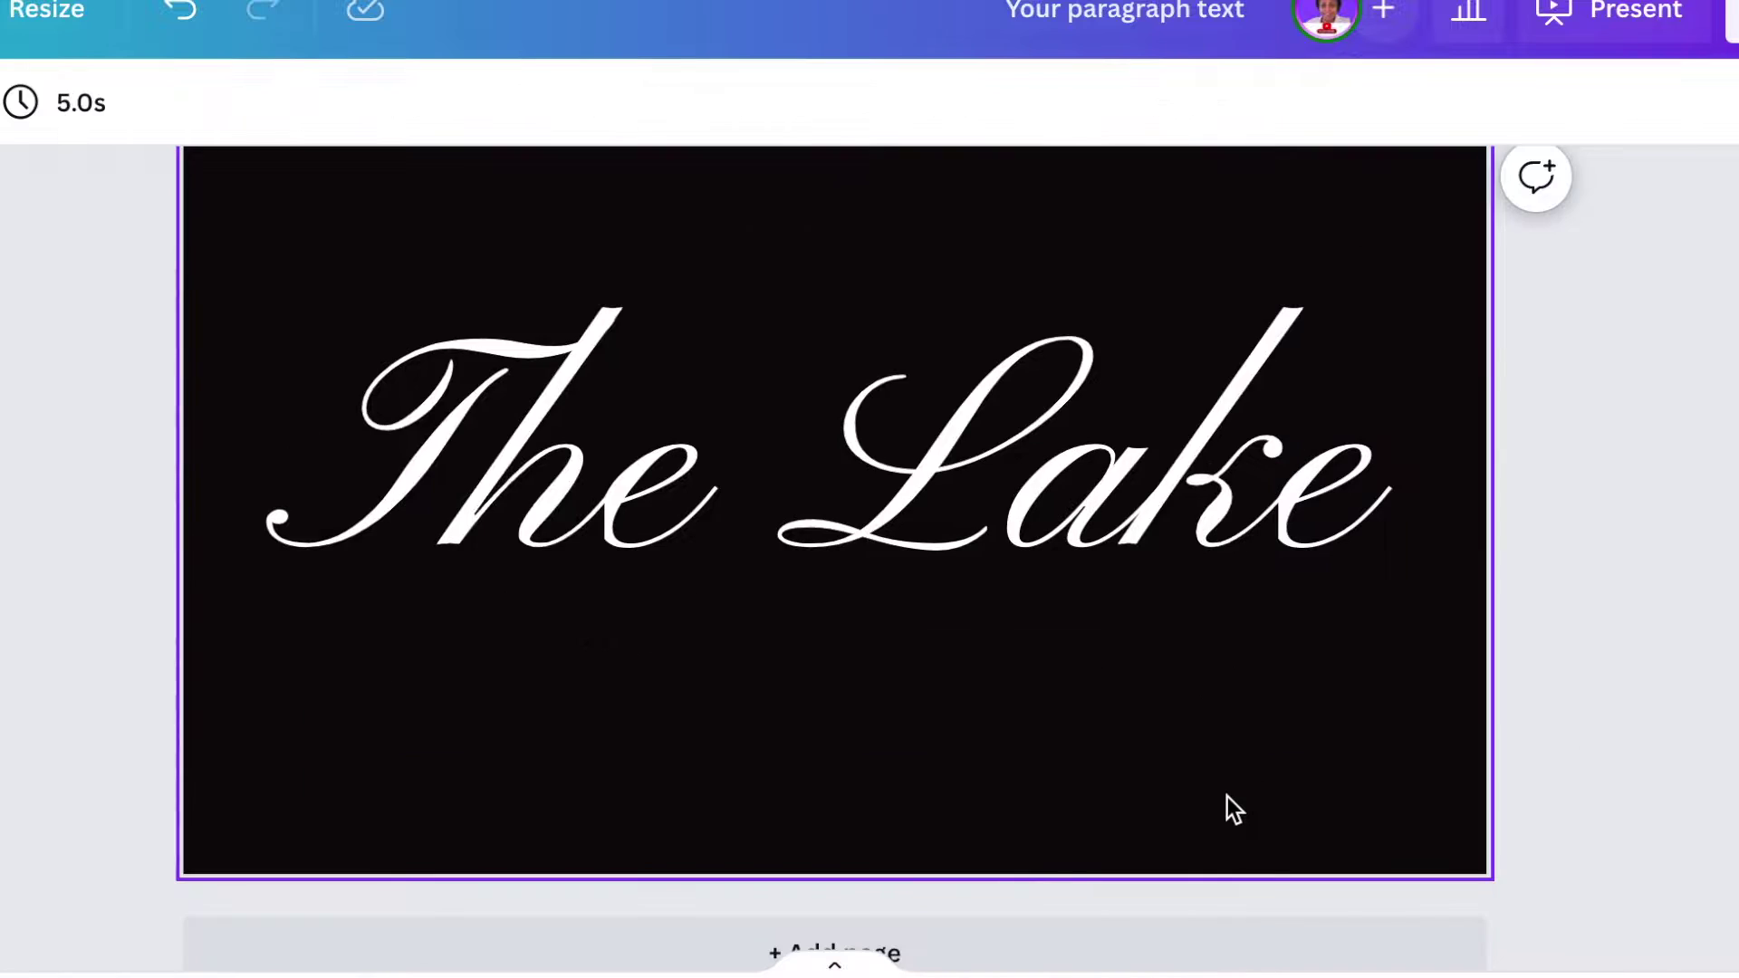
# - Add a second text box and enlarge it, centred beneath the heading
pyautogui.press('t')
pyautogui.moveTo(867, 602); pyautogui.dragTo(878, 772)
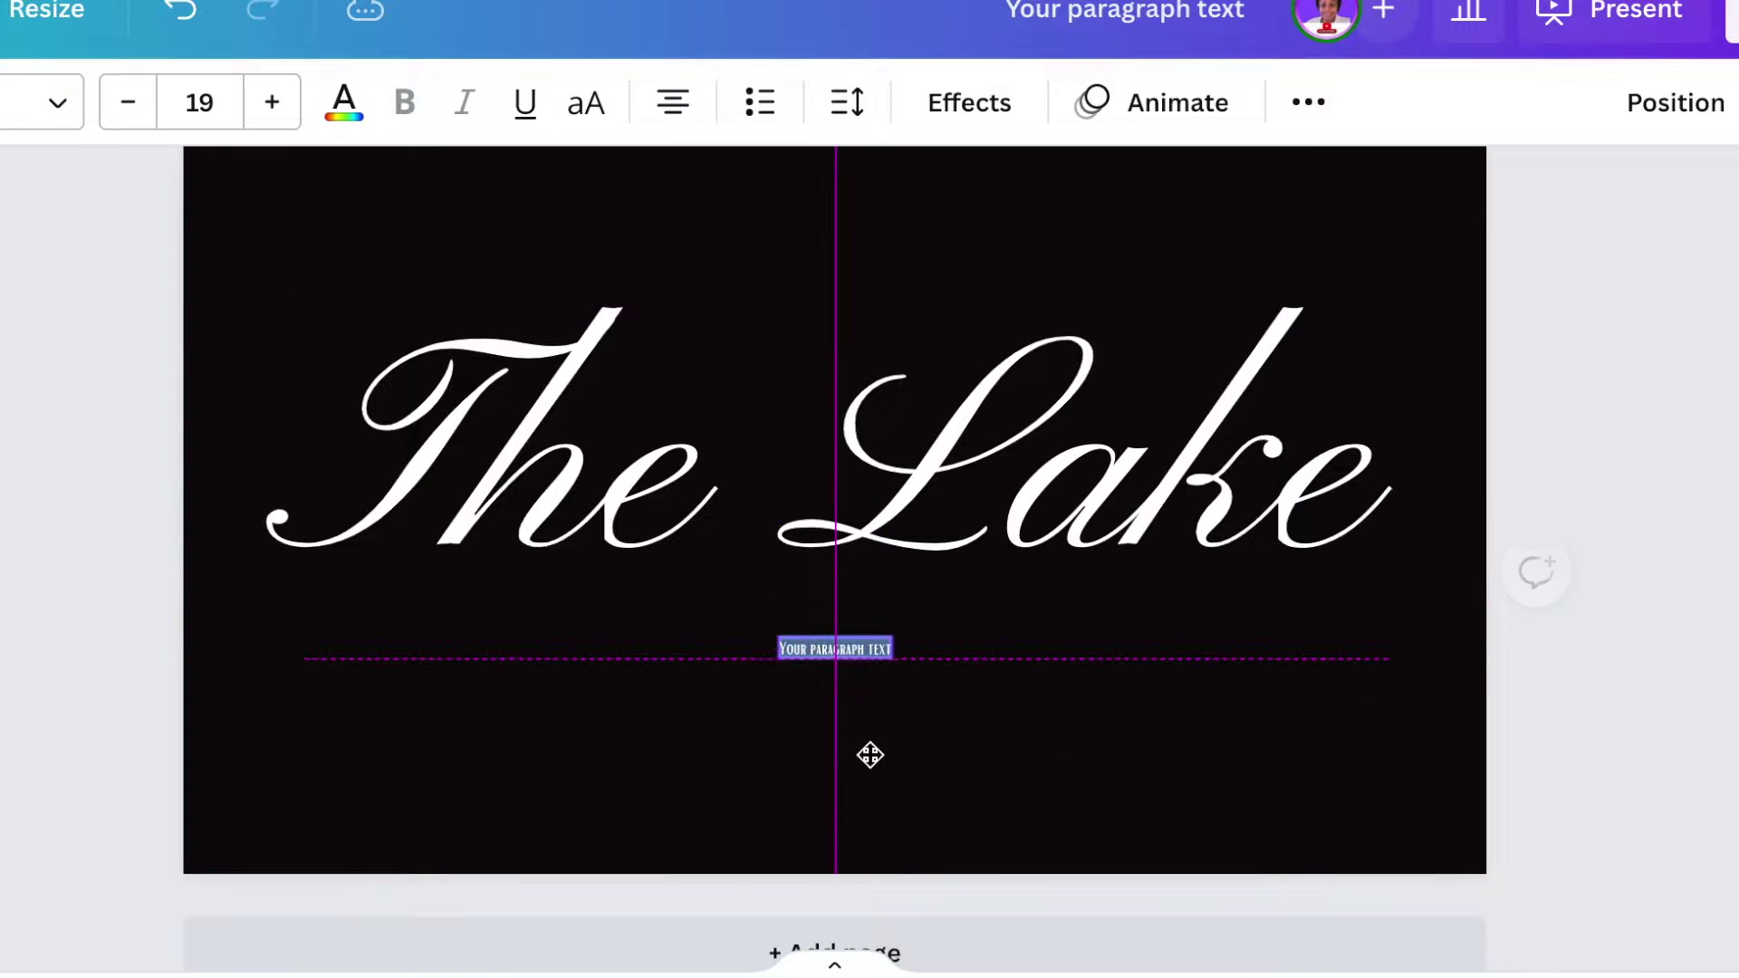
pyautogui.moveTo(790, 668); pyautogui.dragTo(152, 557)
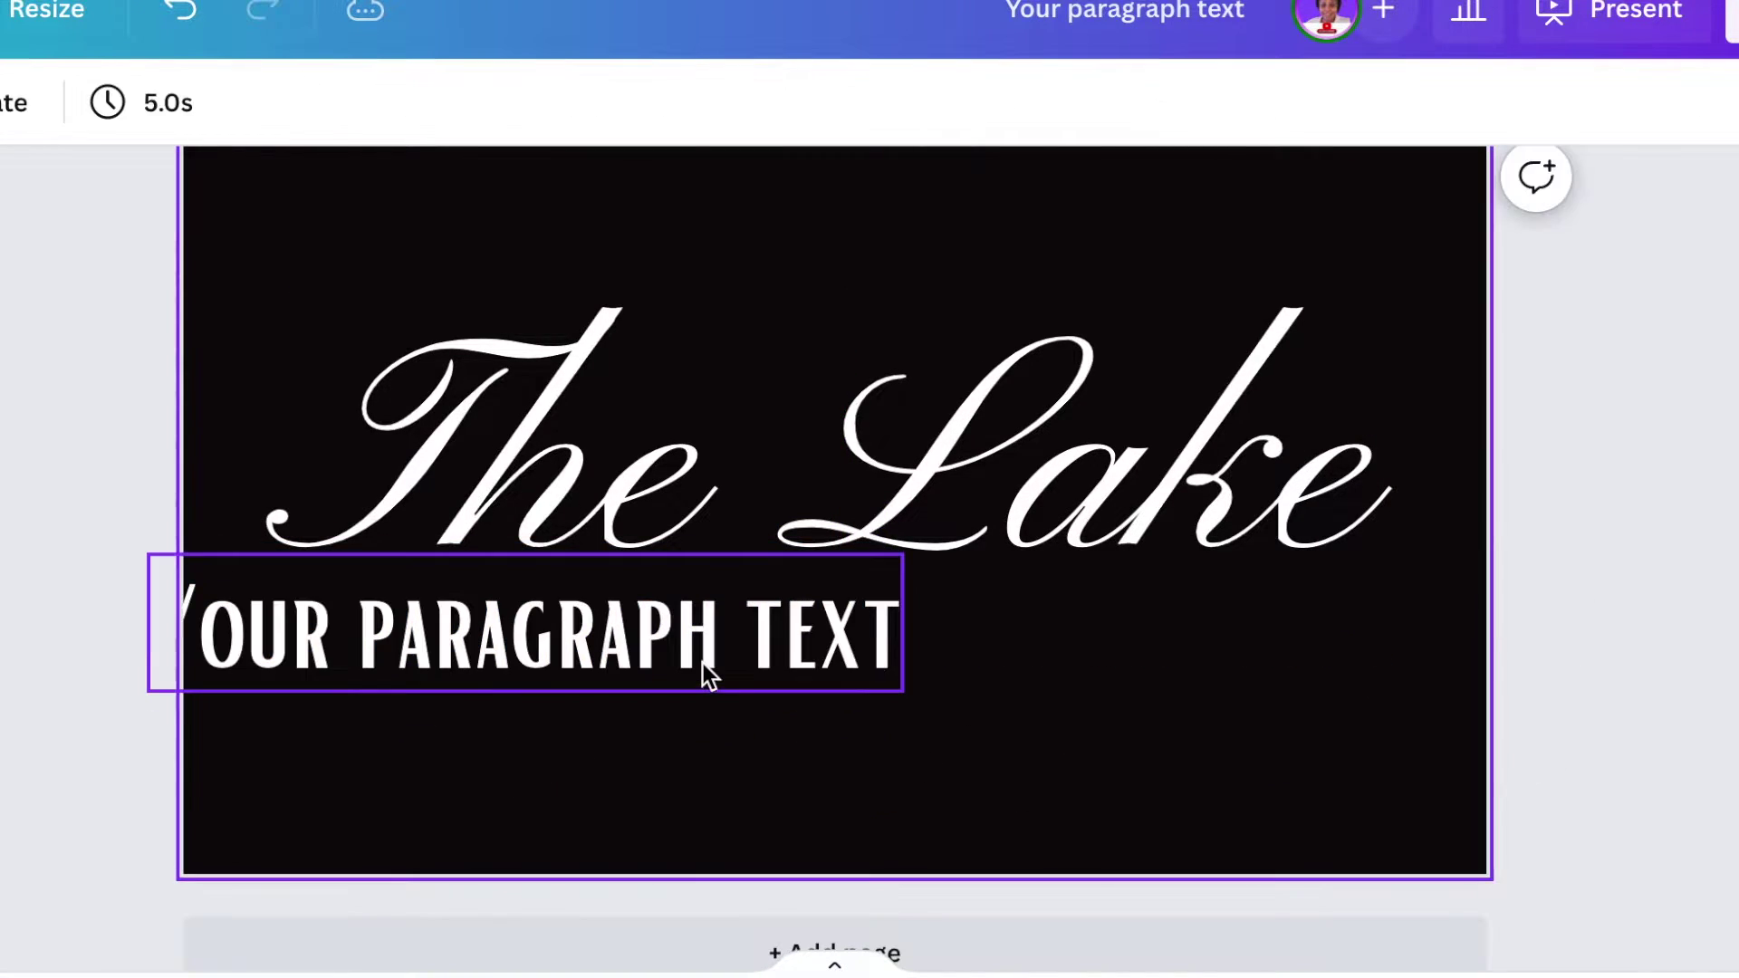
pyautogui.moveTo(703, 671); pyautogui.dragTo(1002, 719)
pyautogui.write('ESTATE')
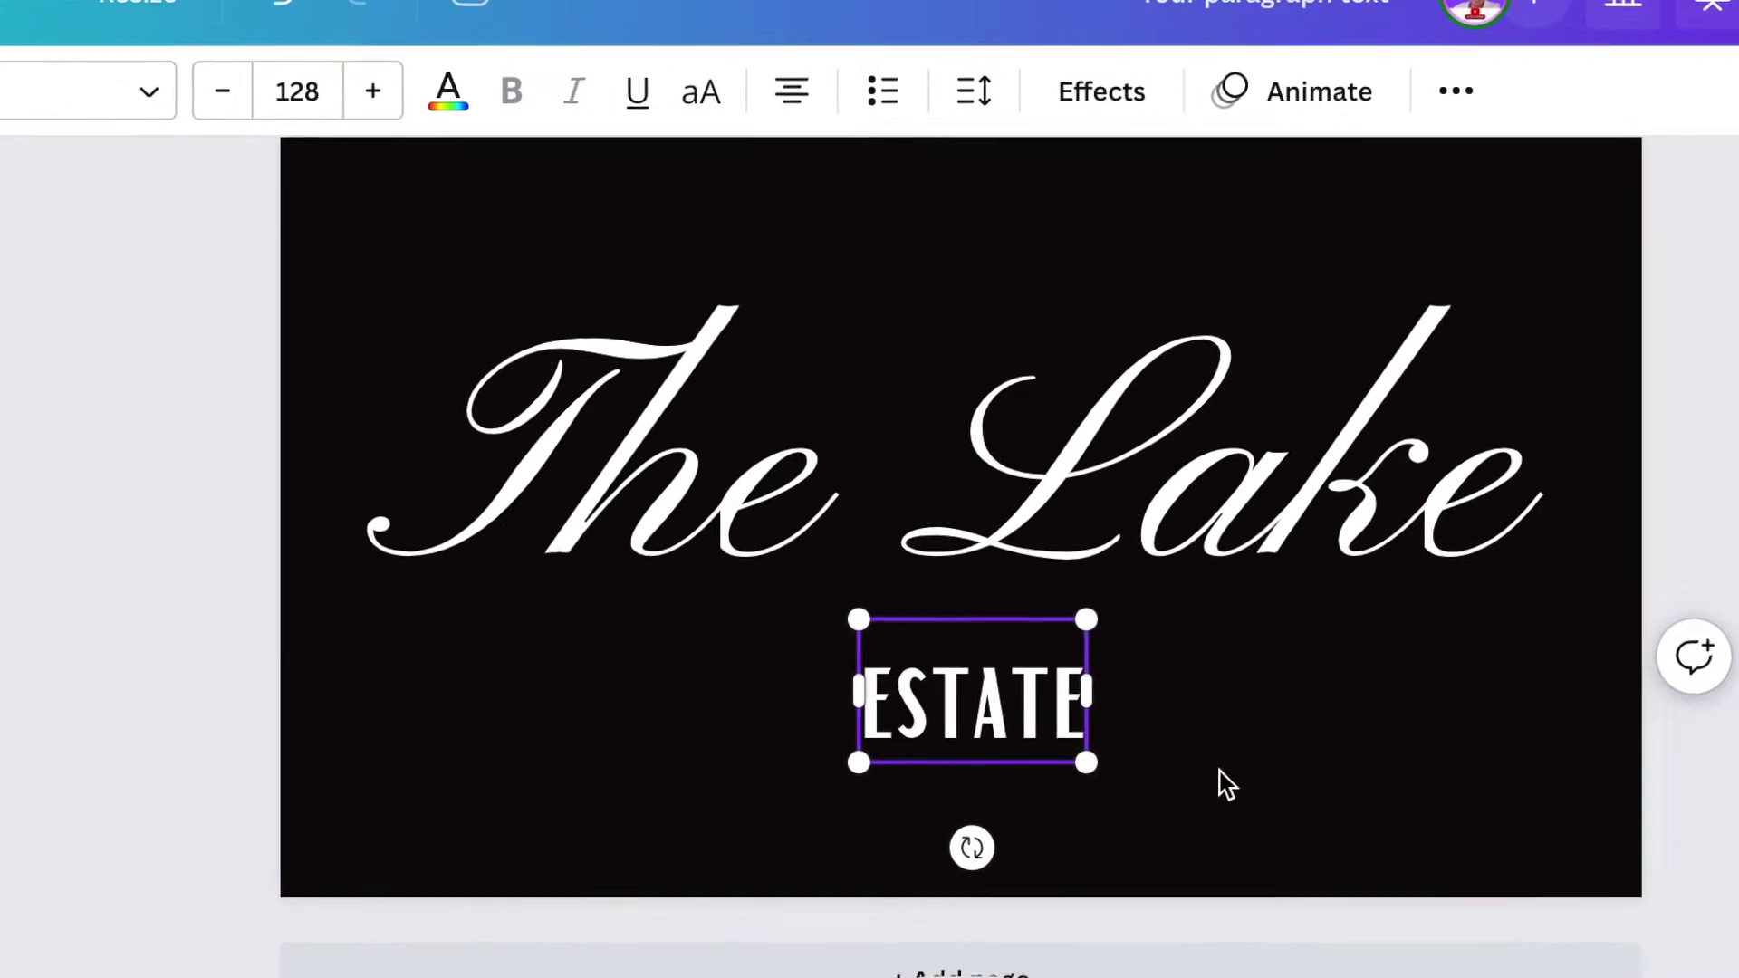
pyautogui.click(1177, 770)
pyautogui.click(981, 738)
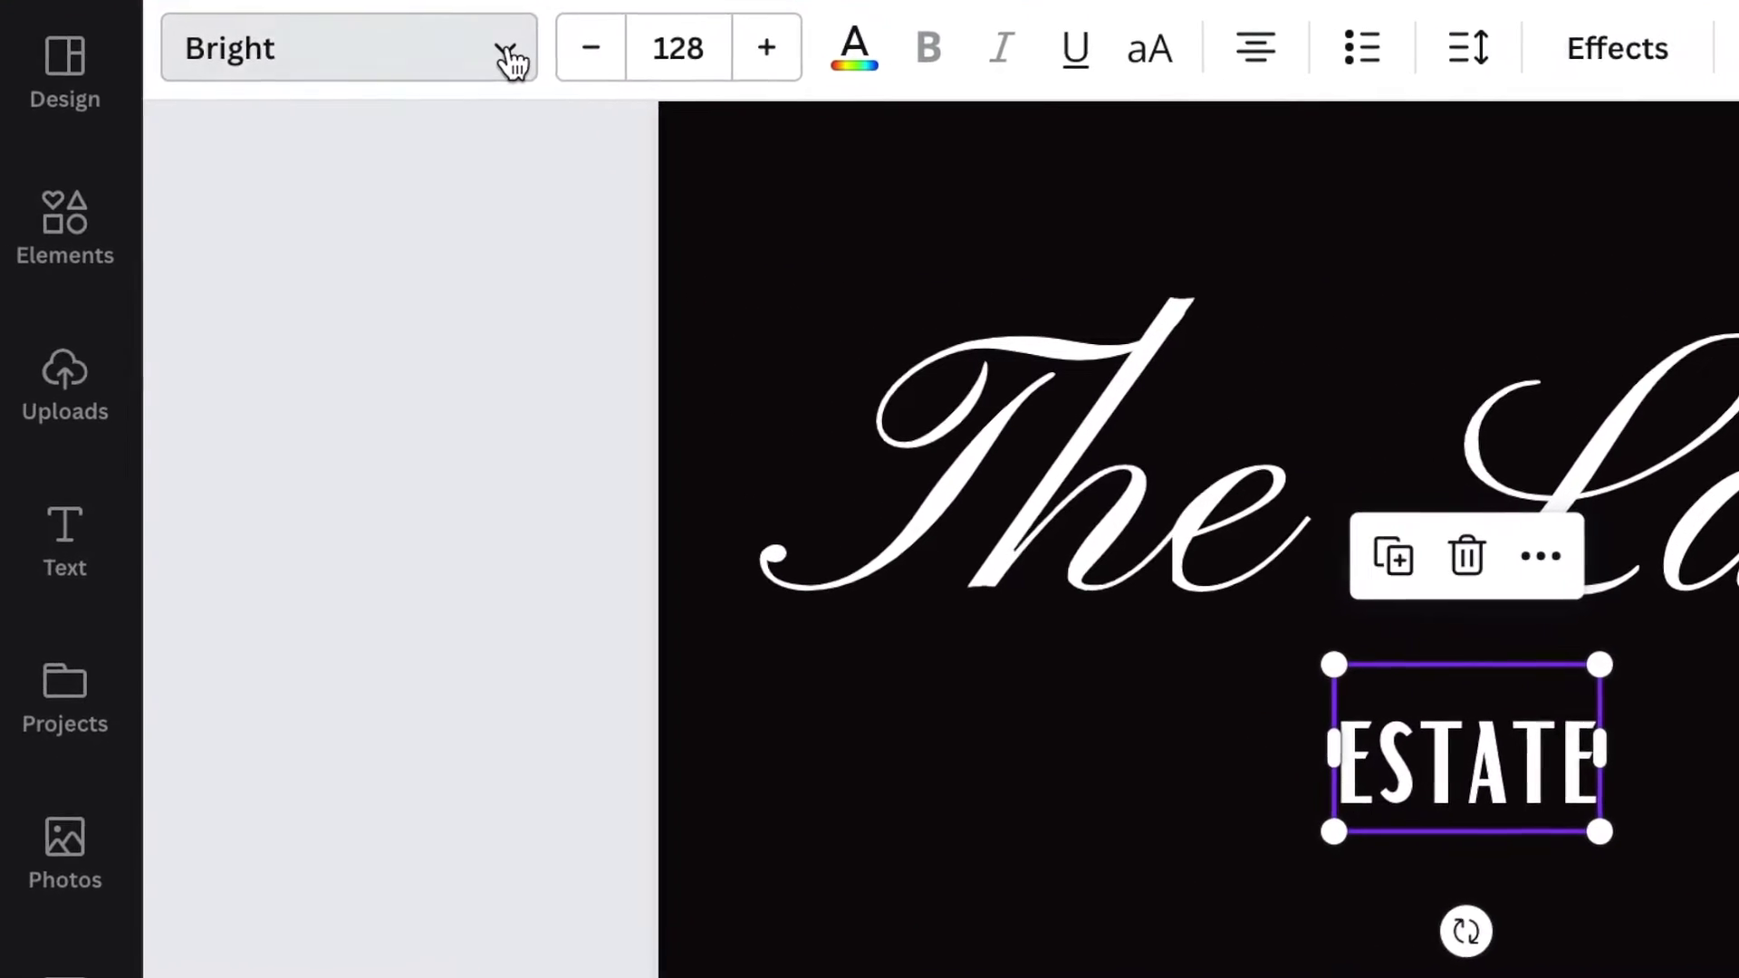
# - Set the new text to Hatton Light and retype it as 'ESTATE'
pyautogui.click(410, 77)
pyautogui.click(844, 73)
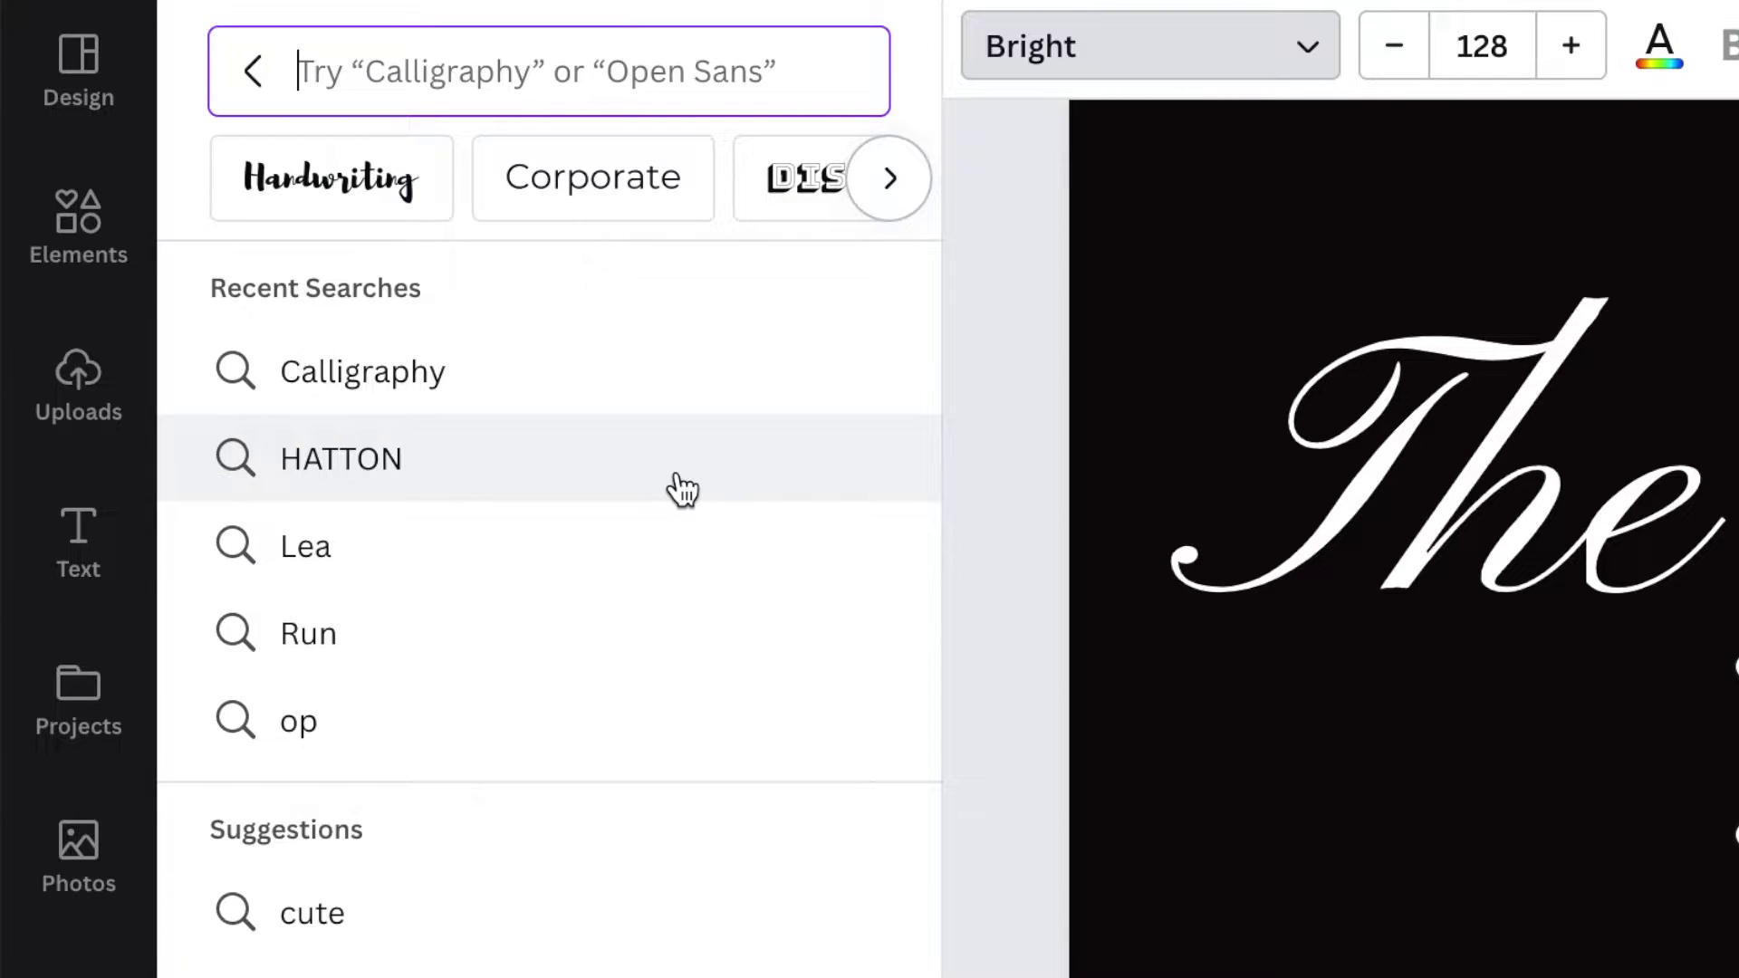
pyautogui.click(681, 489)
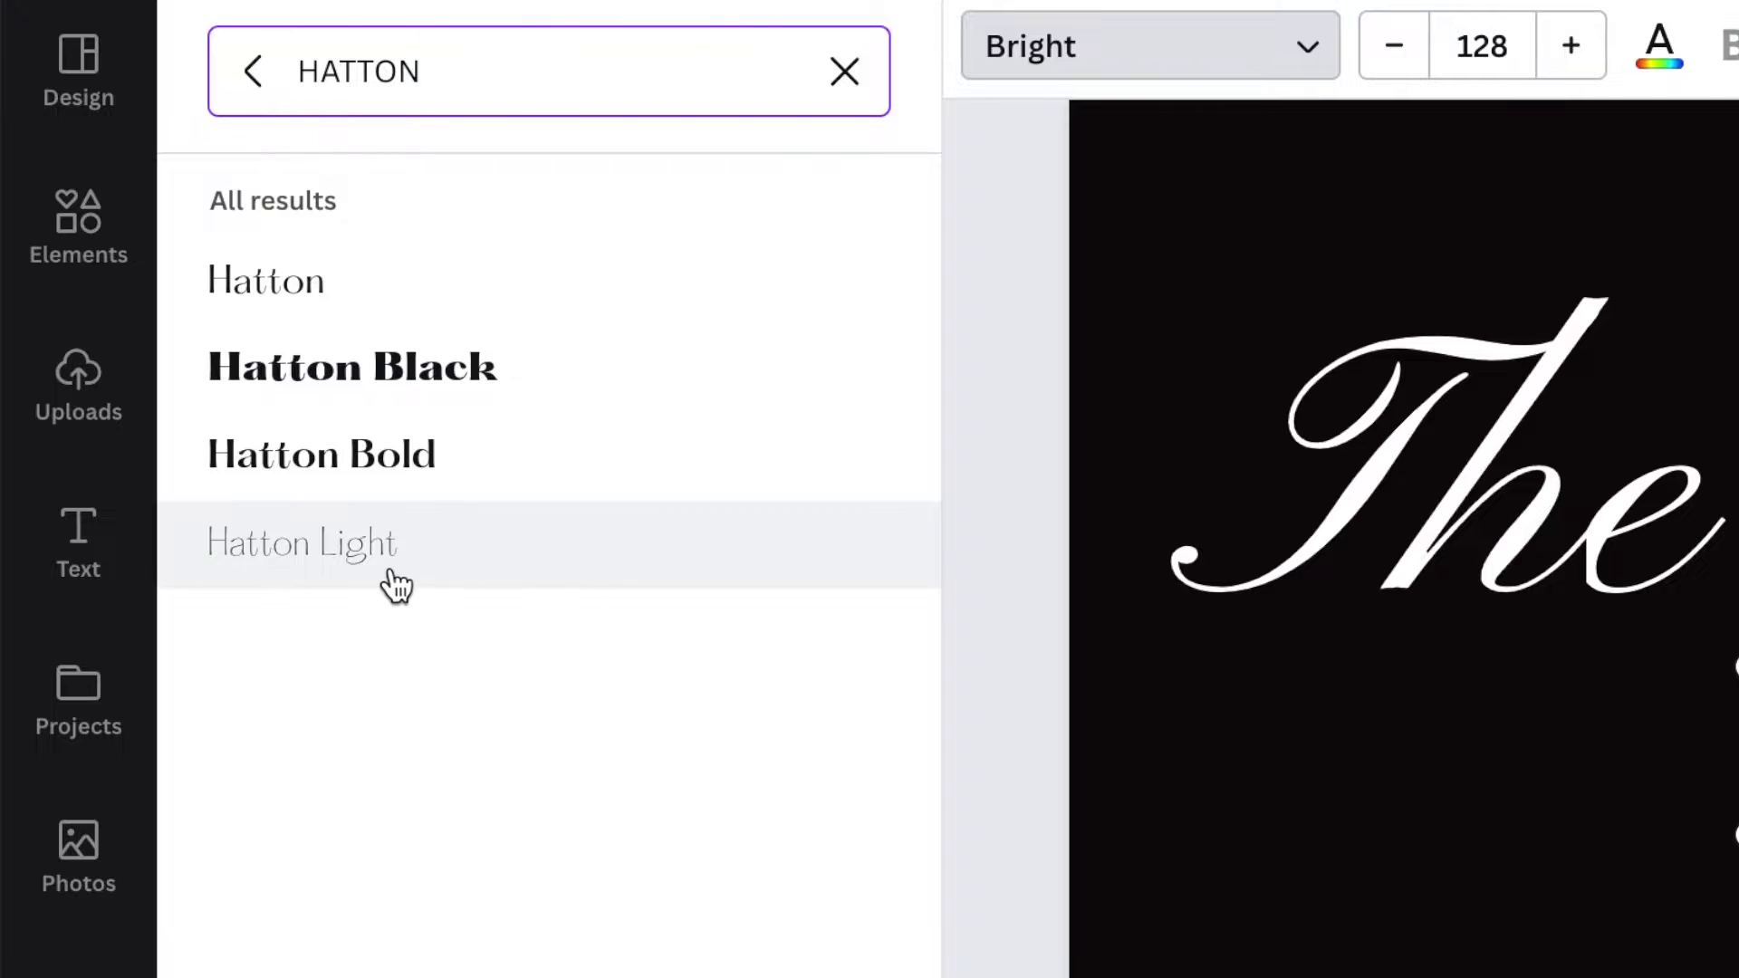
pyautogui.click(422, 577)
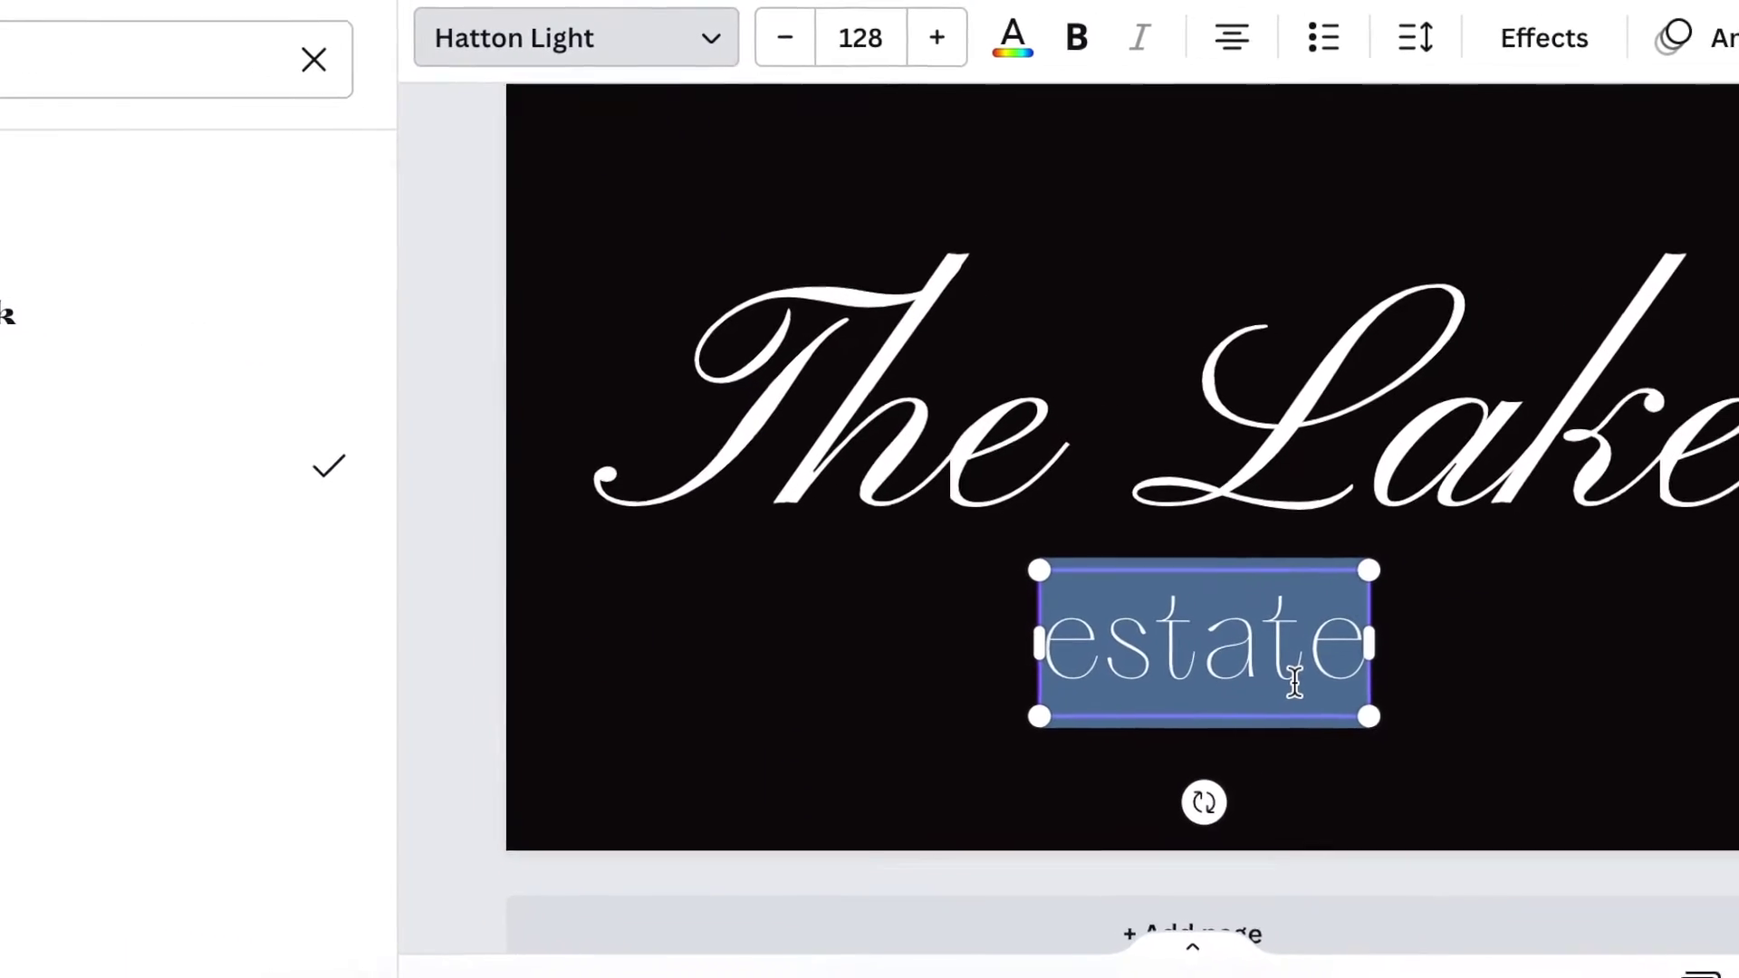
pyautogui.write('ESTATE')
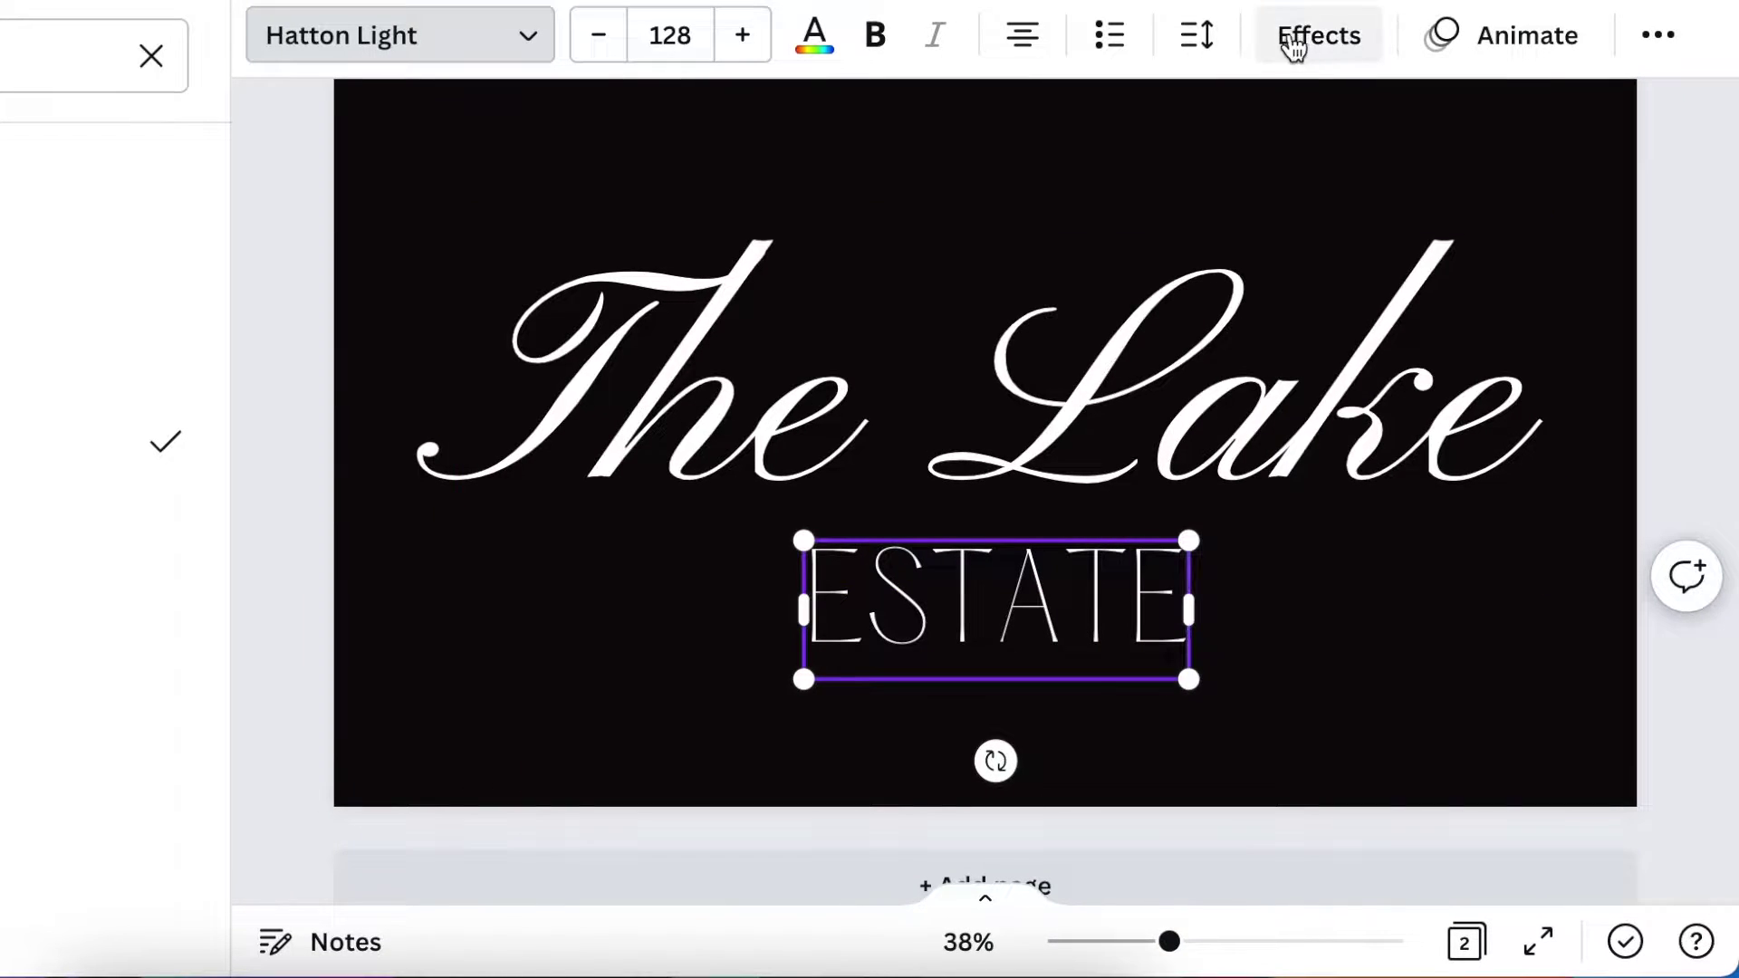
# - Widen ESTATE's letter spacing and centre both text lines together on the page
pyautogui.click(1218, 44)
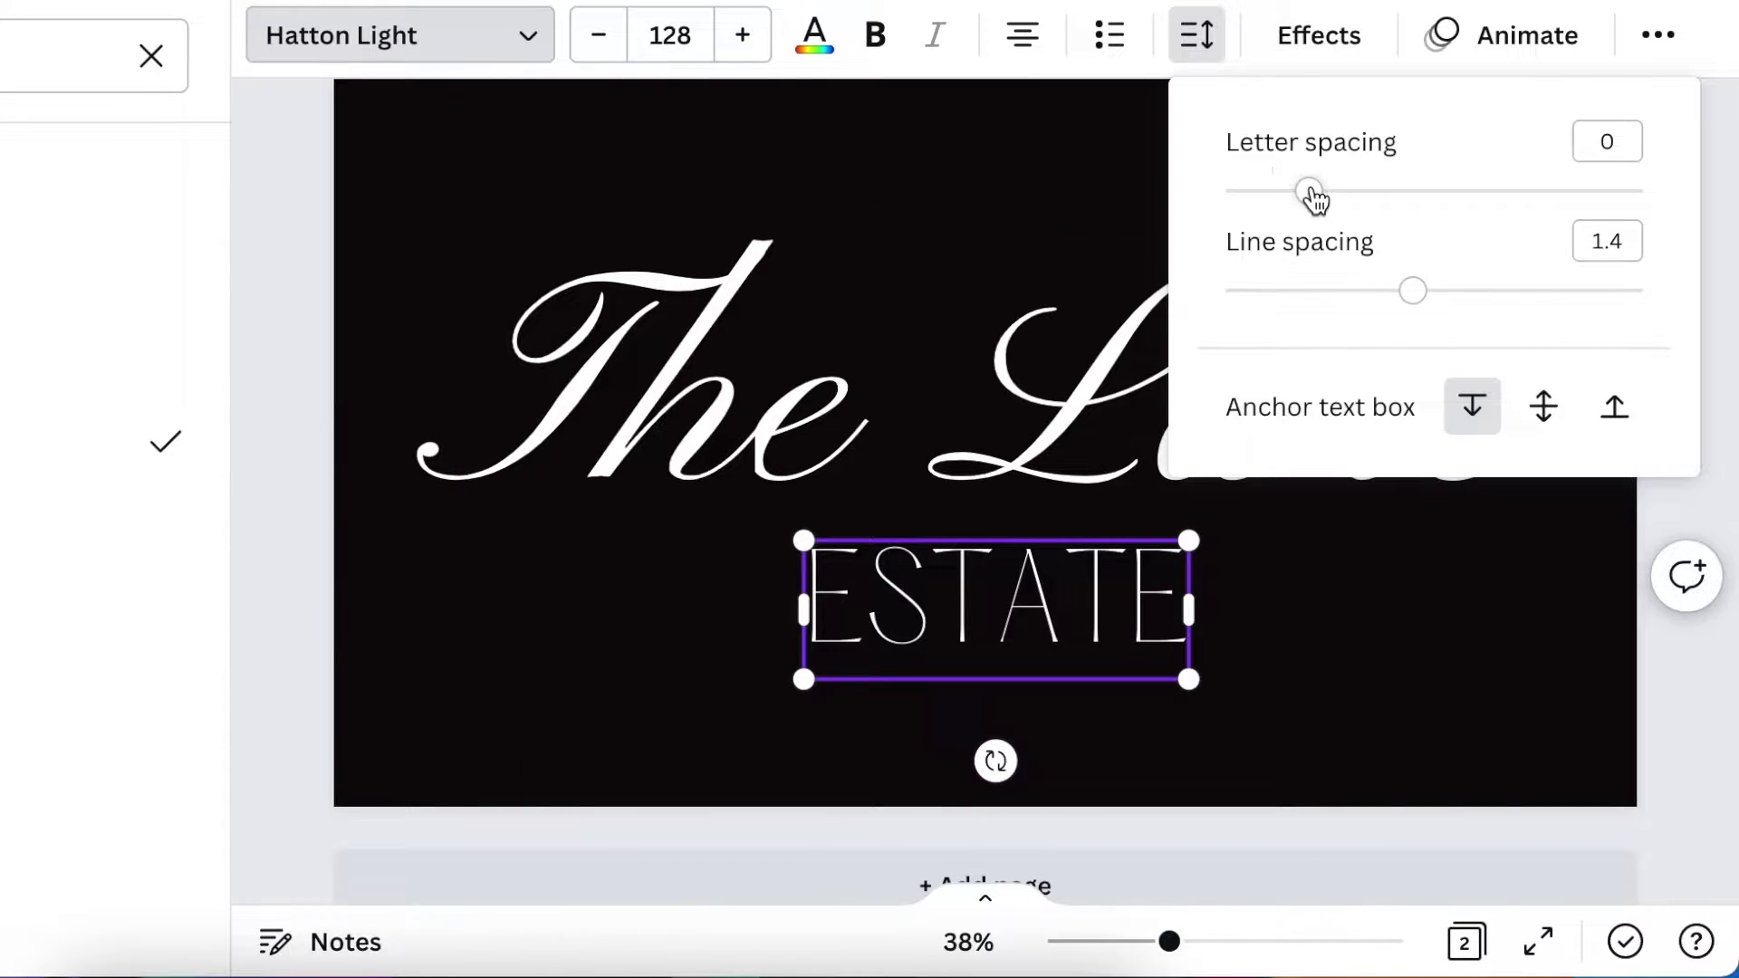
pyautogui.moveTo(1312, 191); pyautogui.dragTo(1447, 215)
pyautogui.moveTo(108, 302); pyautogui.dragTo(725, 705)
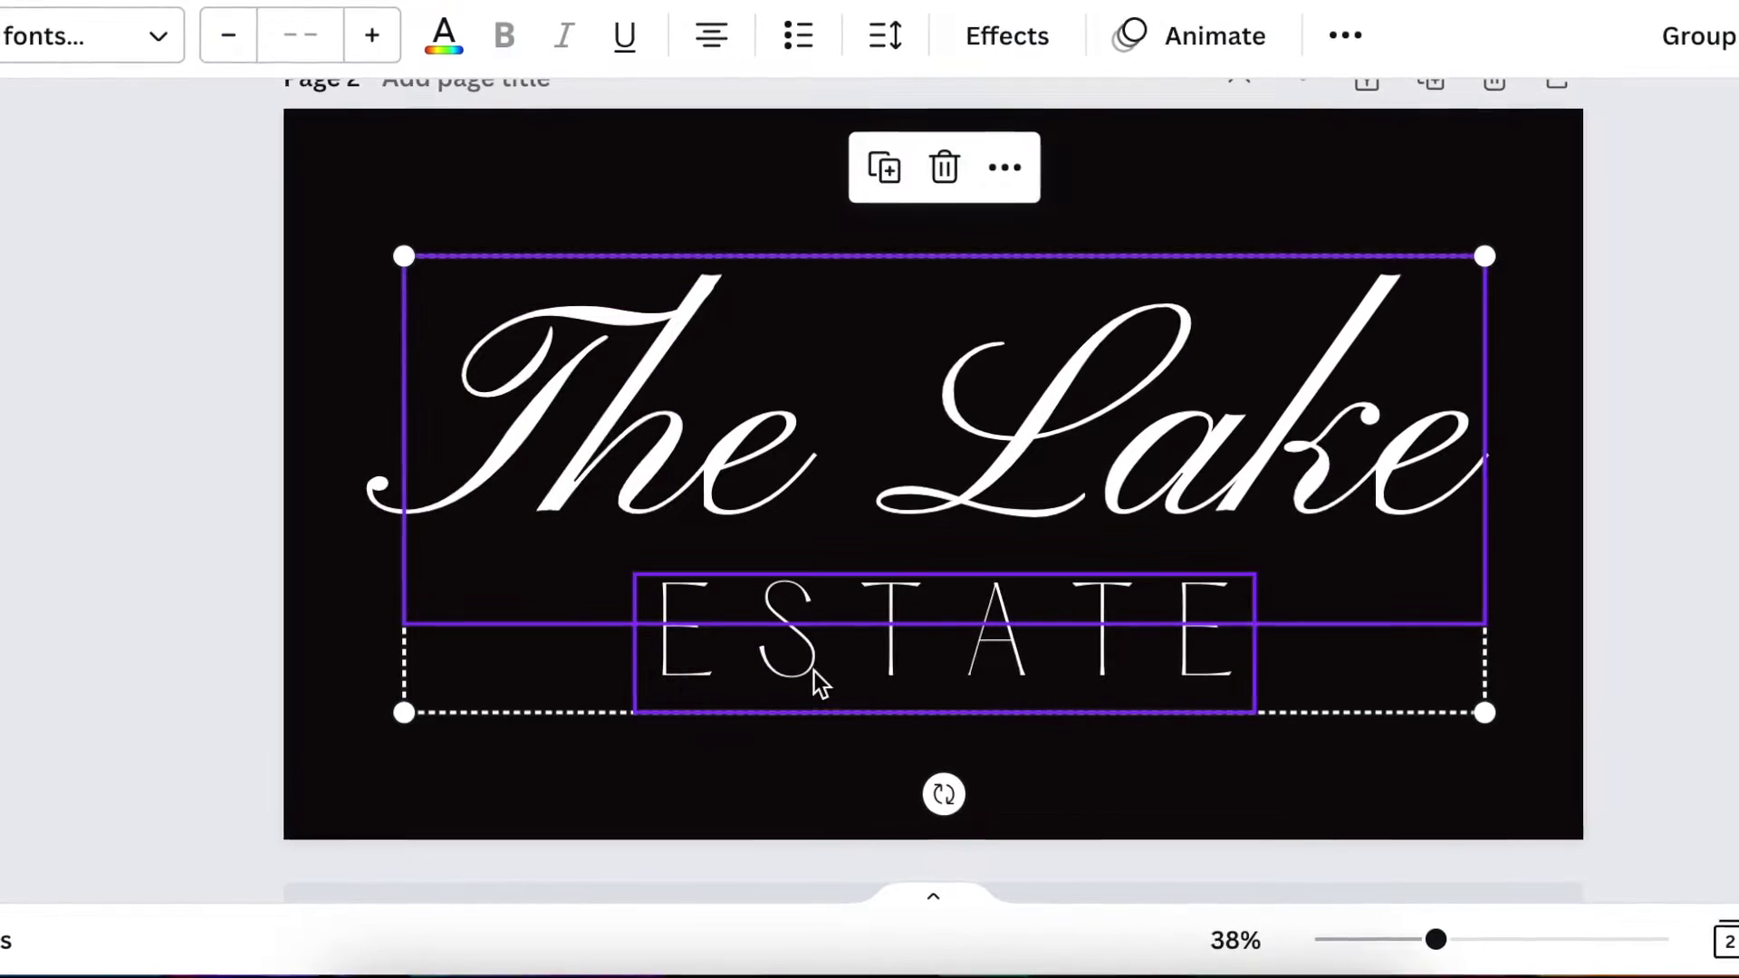
pyautogui.moveTo(814, 671); pyautogui.dragTo(809, 654)
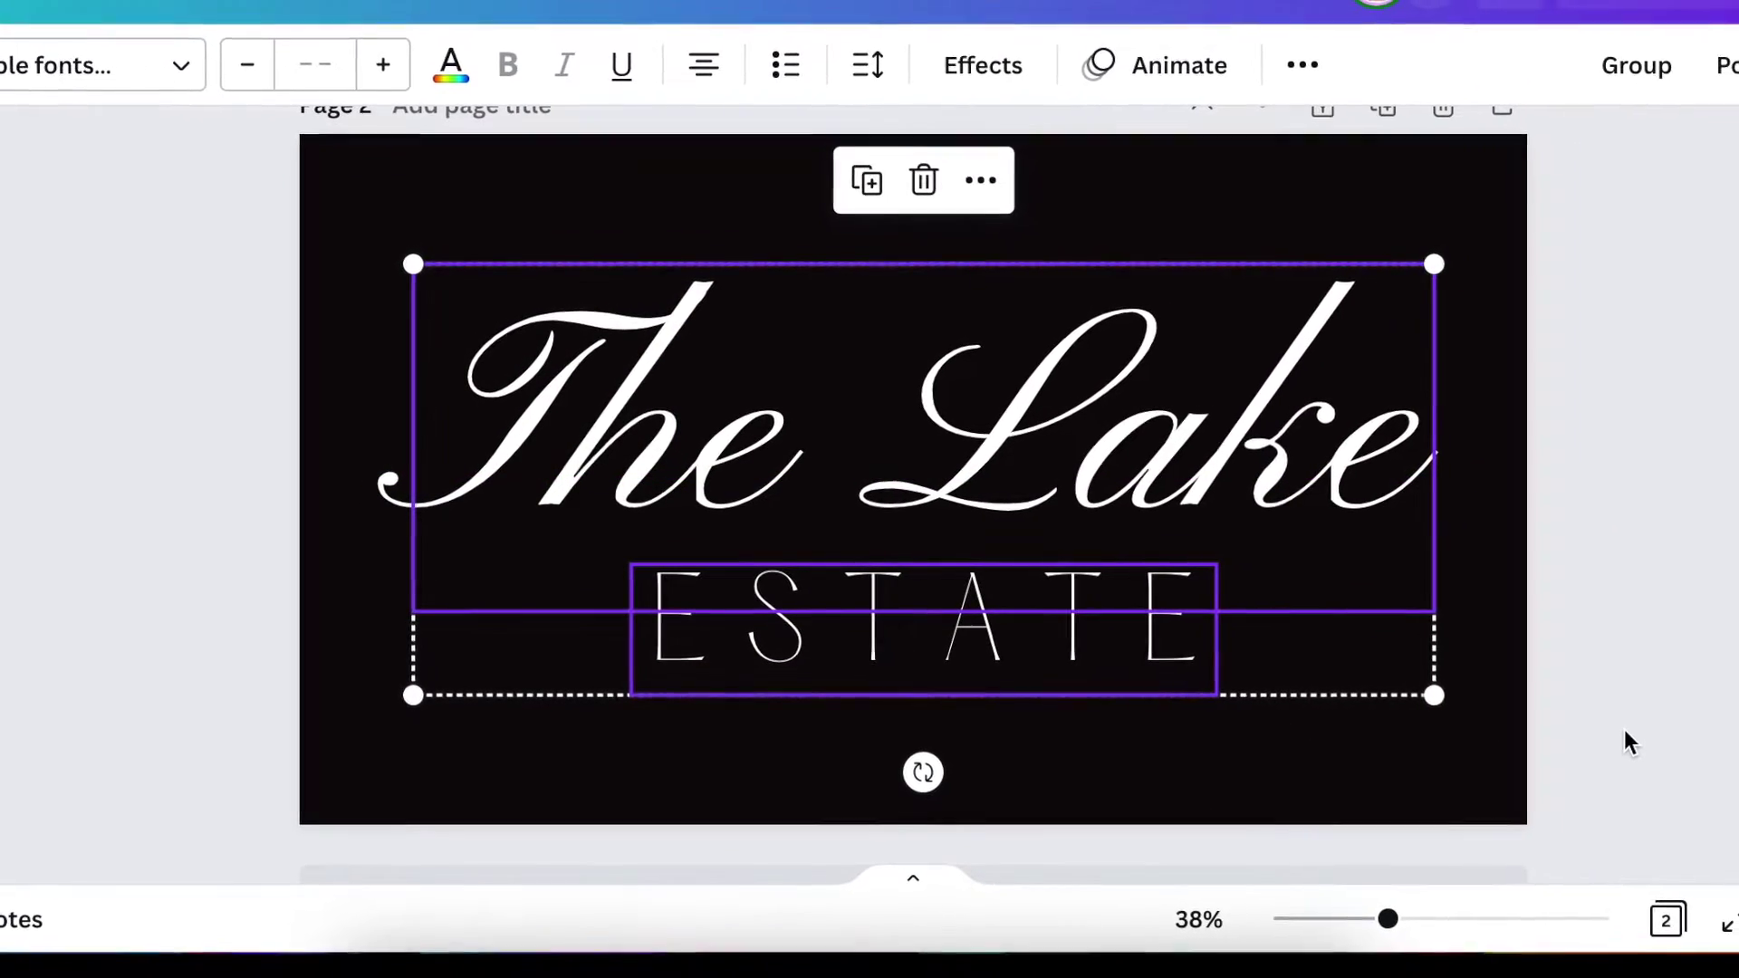
# - Select the 'The Lake' heading and bring up its text colour choices
pyautogui.click(1558, 716)
pyautogui.click(1299, 504)
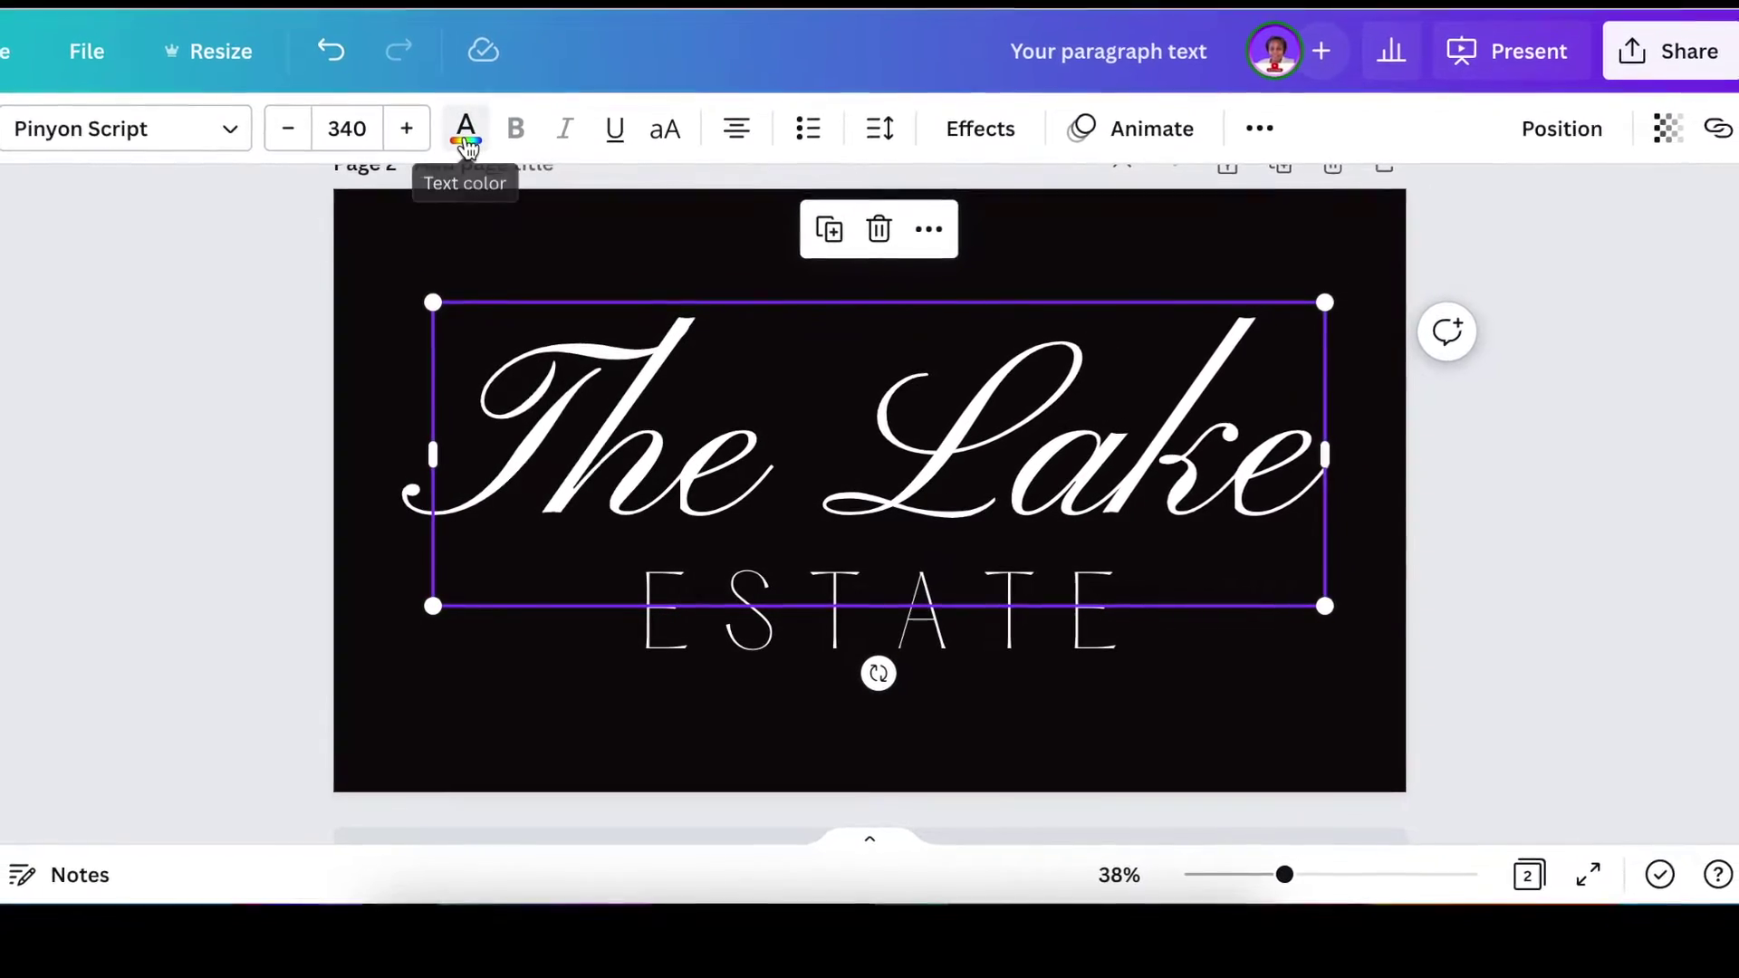
pyautogui.click(467, 145)
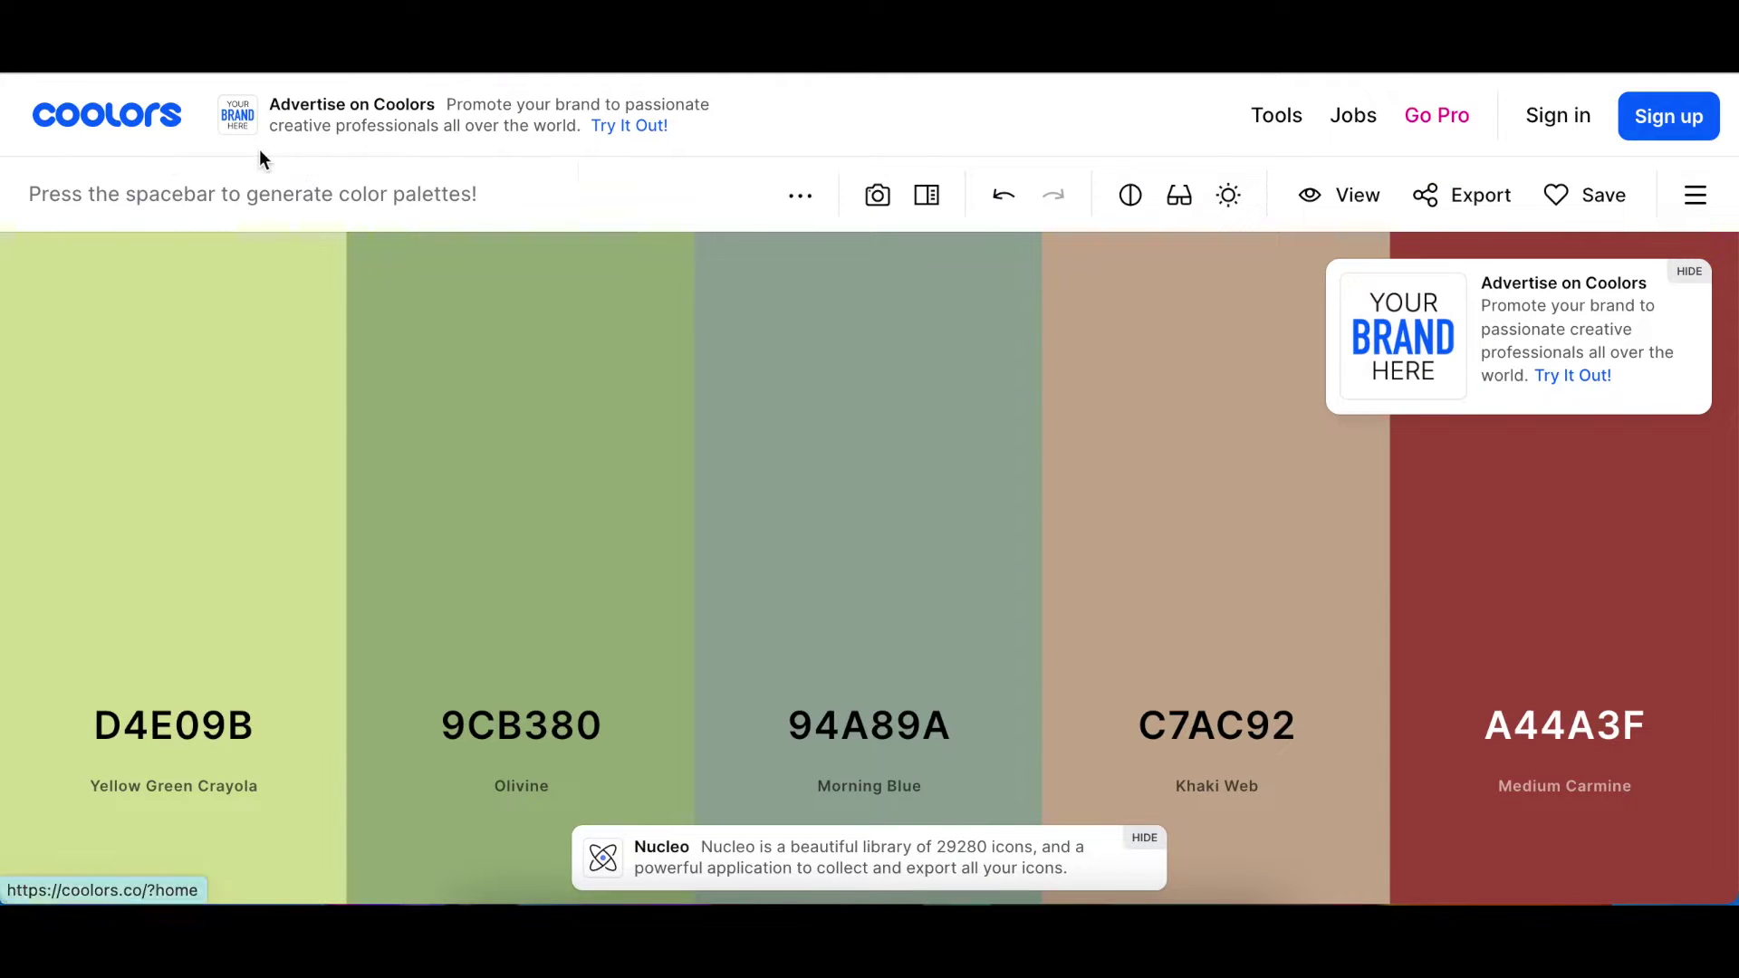
pyautogui.moveTo(174, 594)
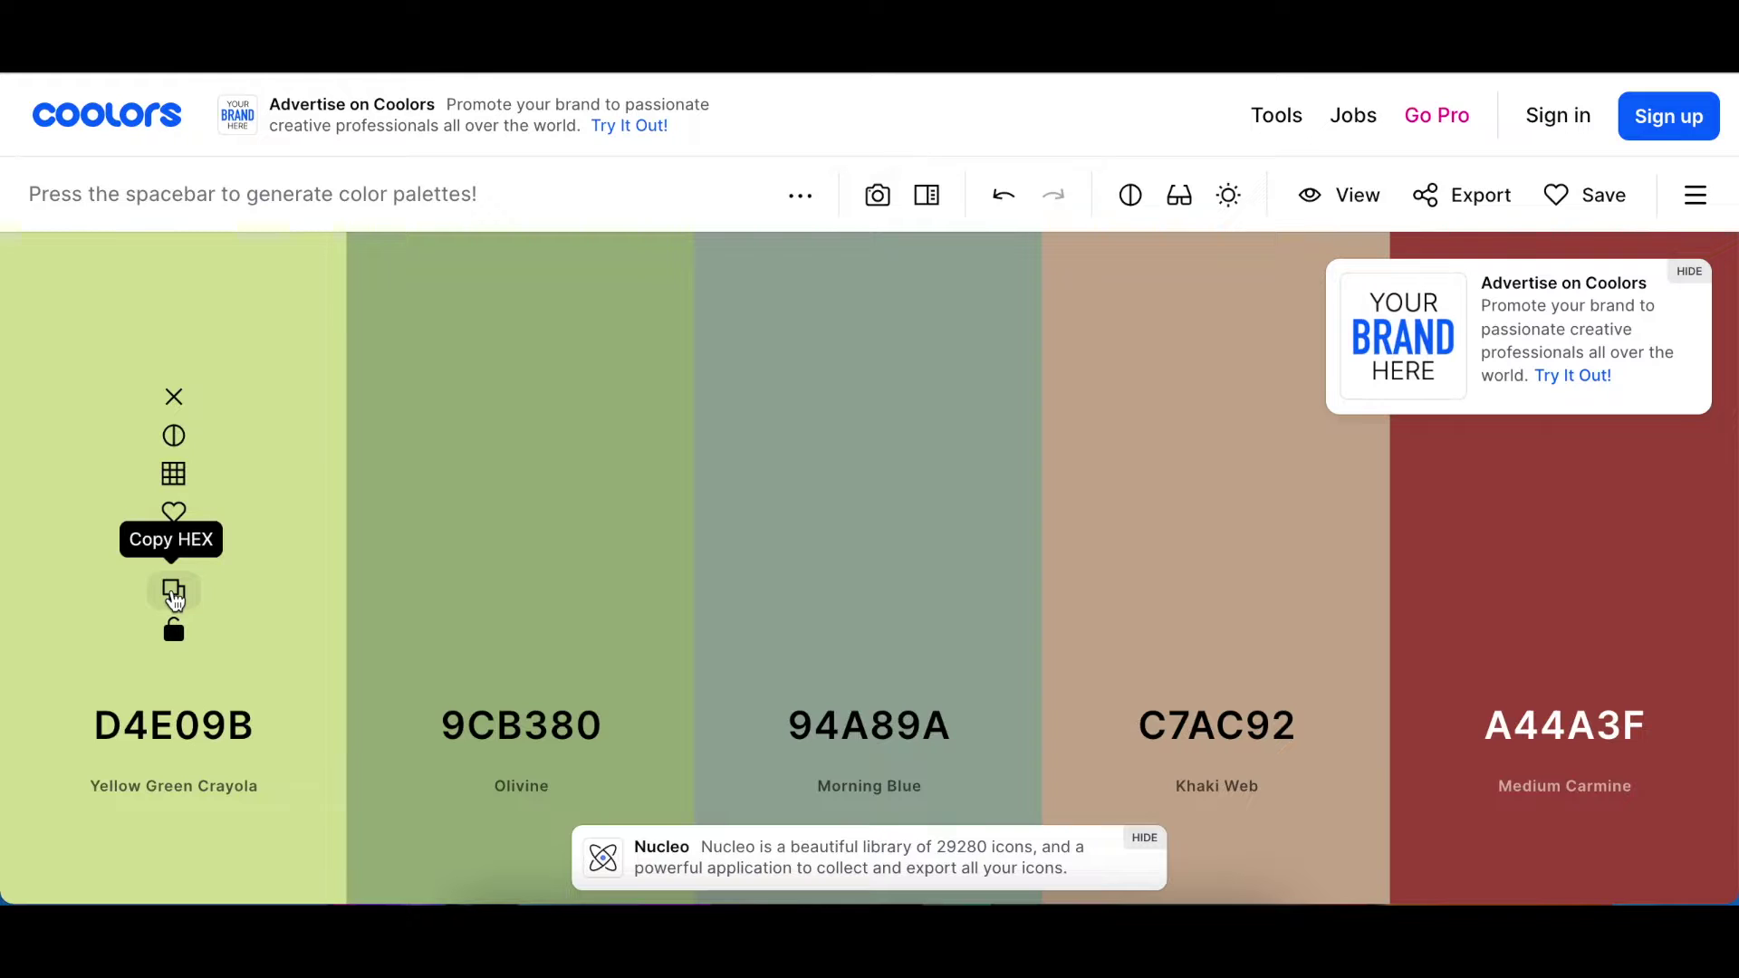
# - Copy the Yellow Green Crayola hex D4E09B from the Coolors palette
pyautogui.click(174, 593)
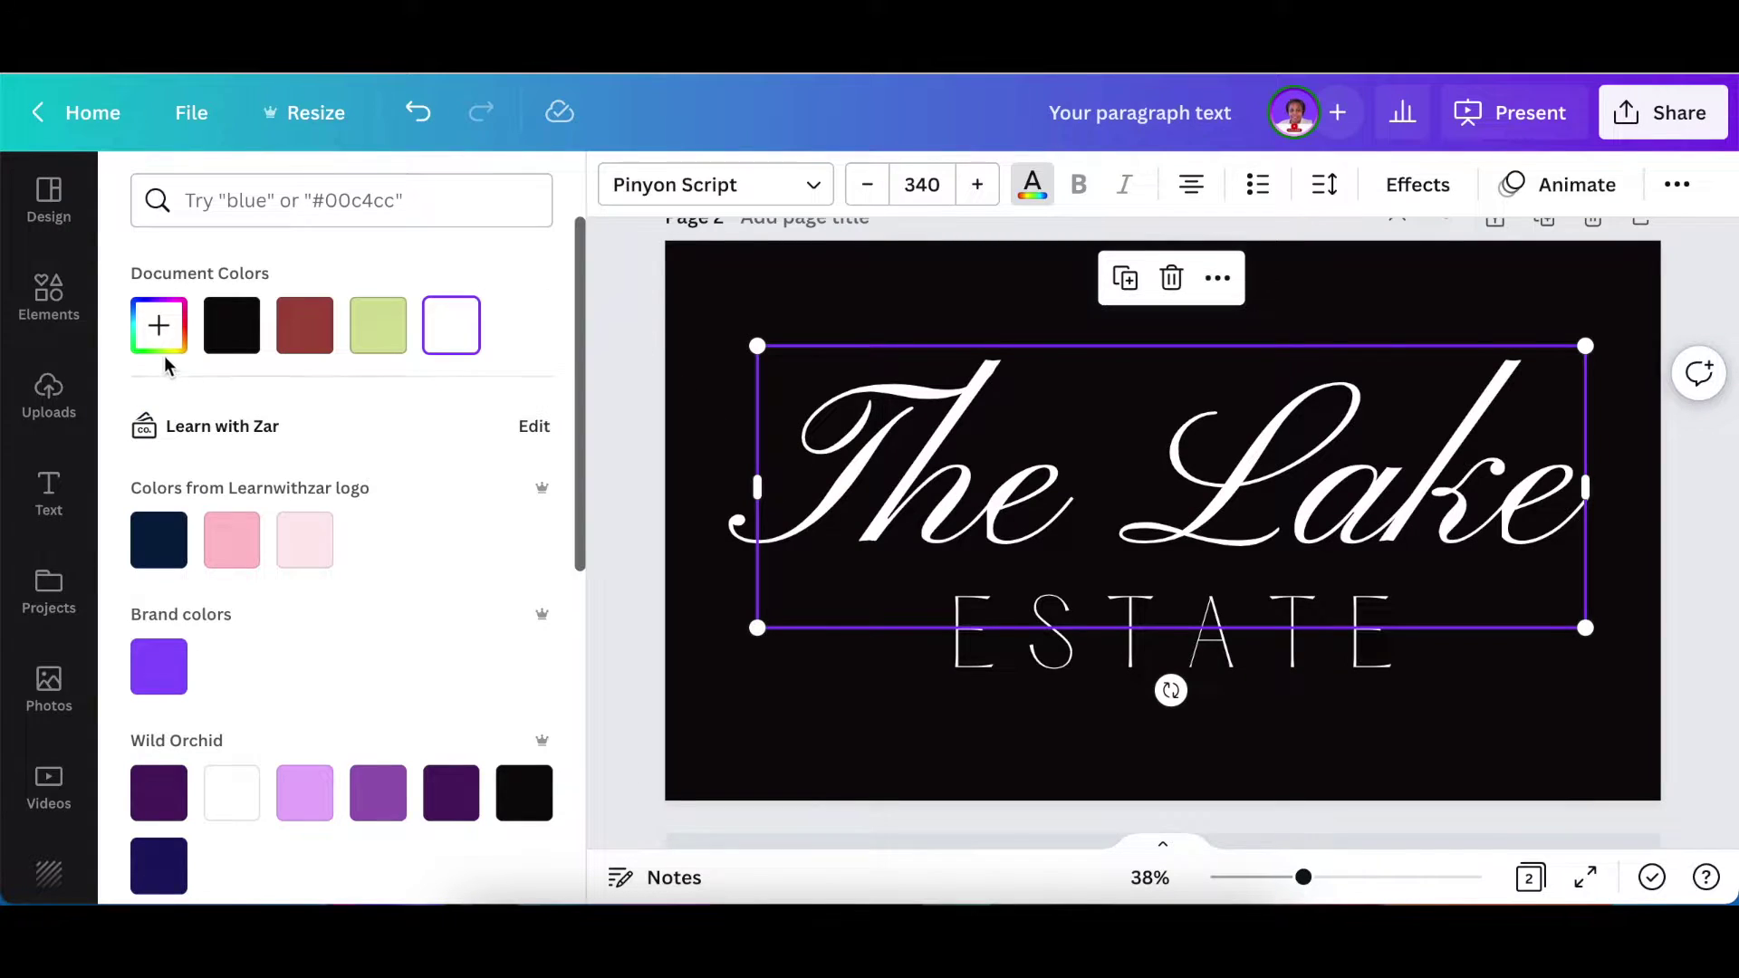
# - Paste #D4E09B as a new custom text colour for 'The Lake'
pyautogui.click(165, 344)
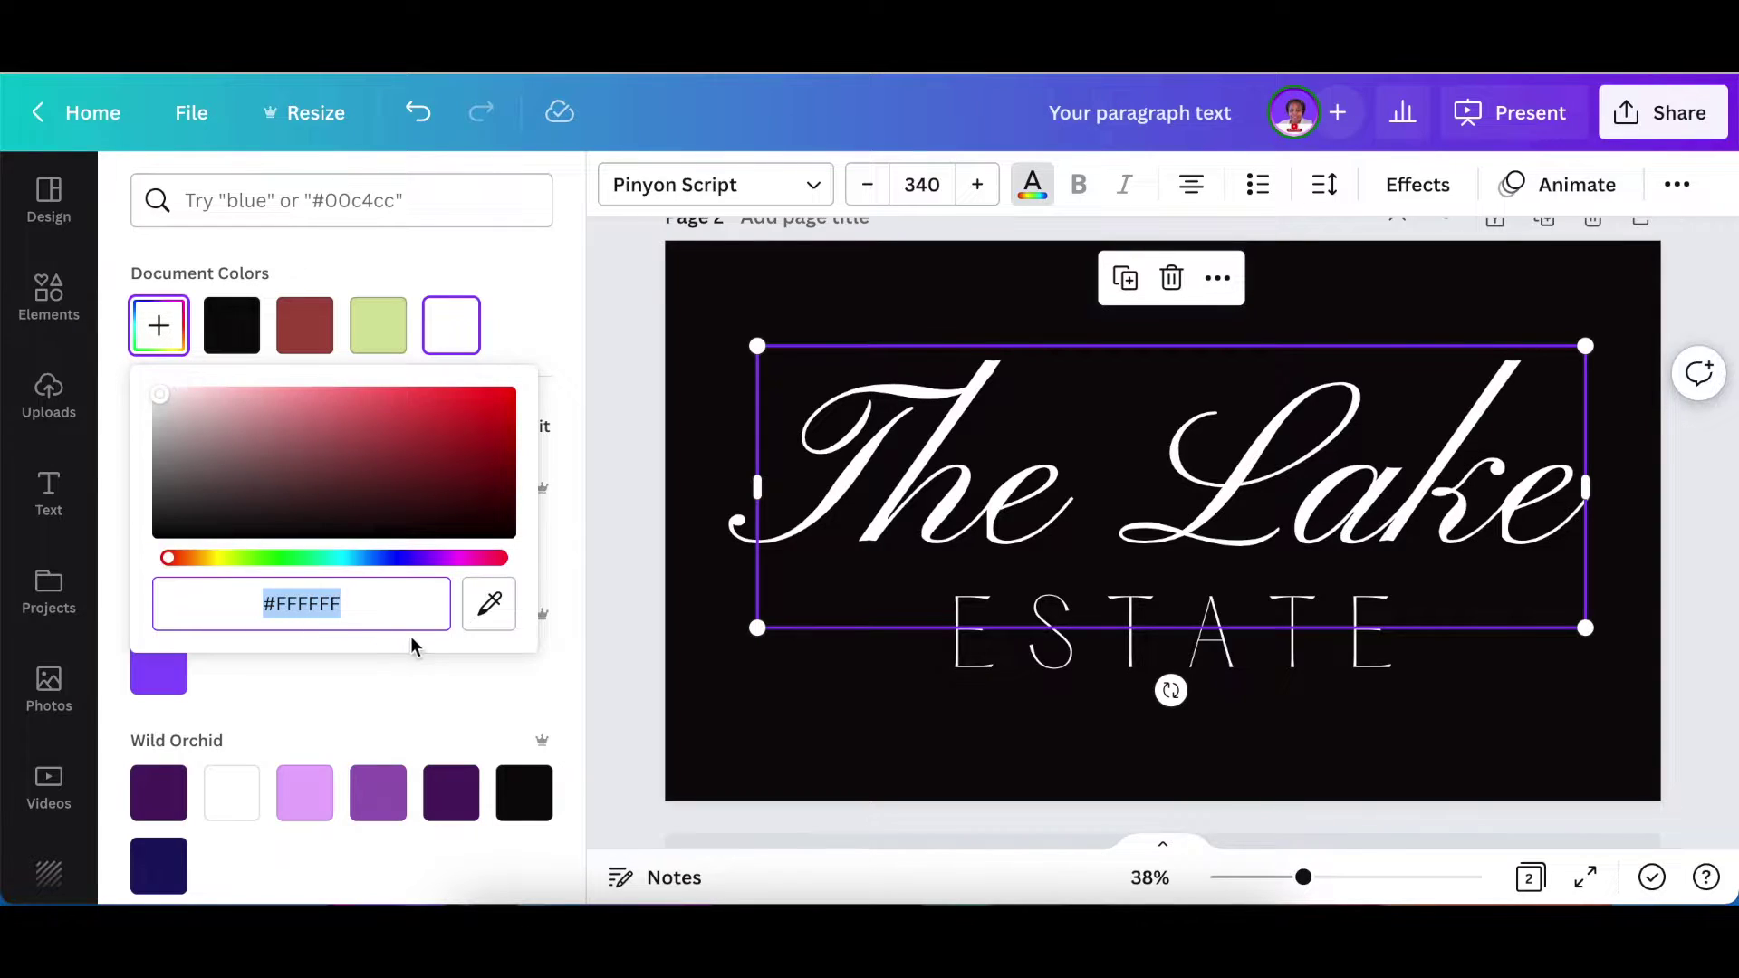
pyautogui.hotkey('ctrl', 'v')
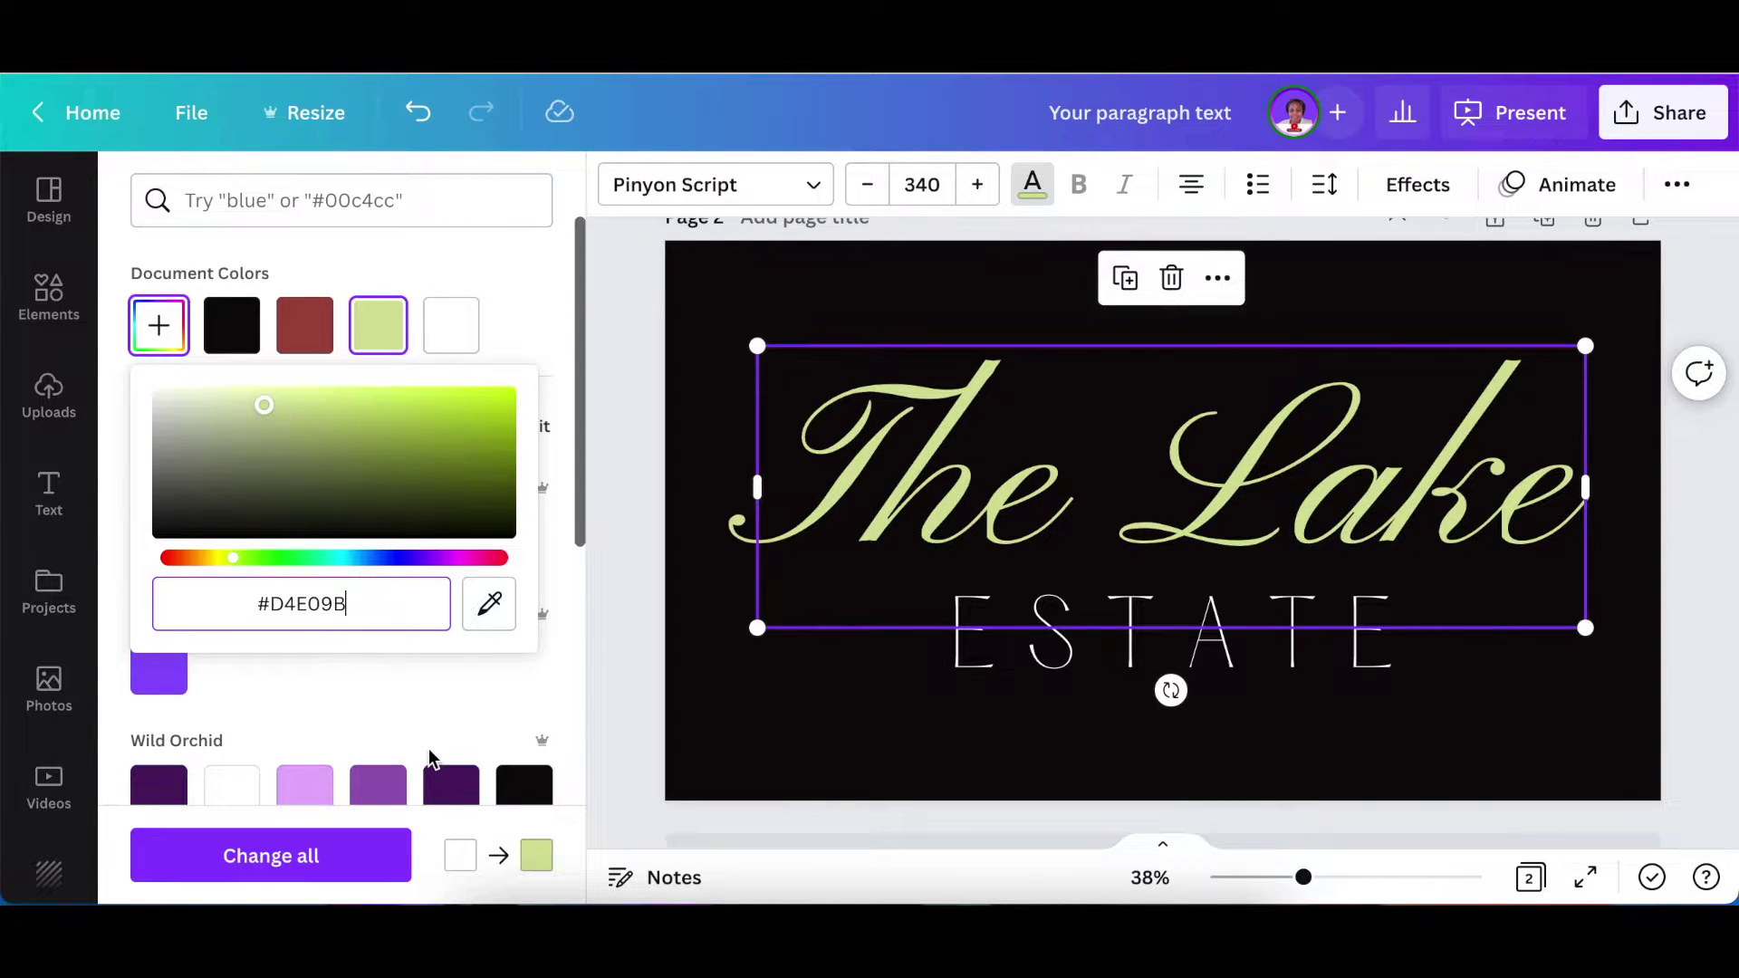
pyautogui.click(765, 717)
# - Apply the same D4E09B green swatch to ESTATE
pyautogui.click(1042, 693)
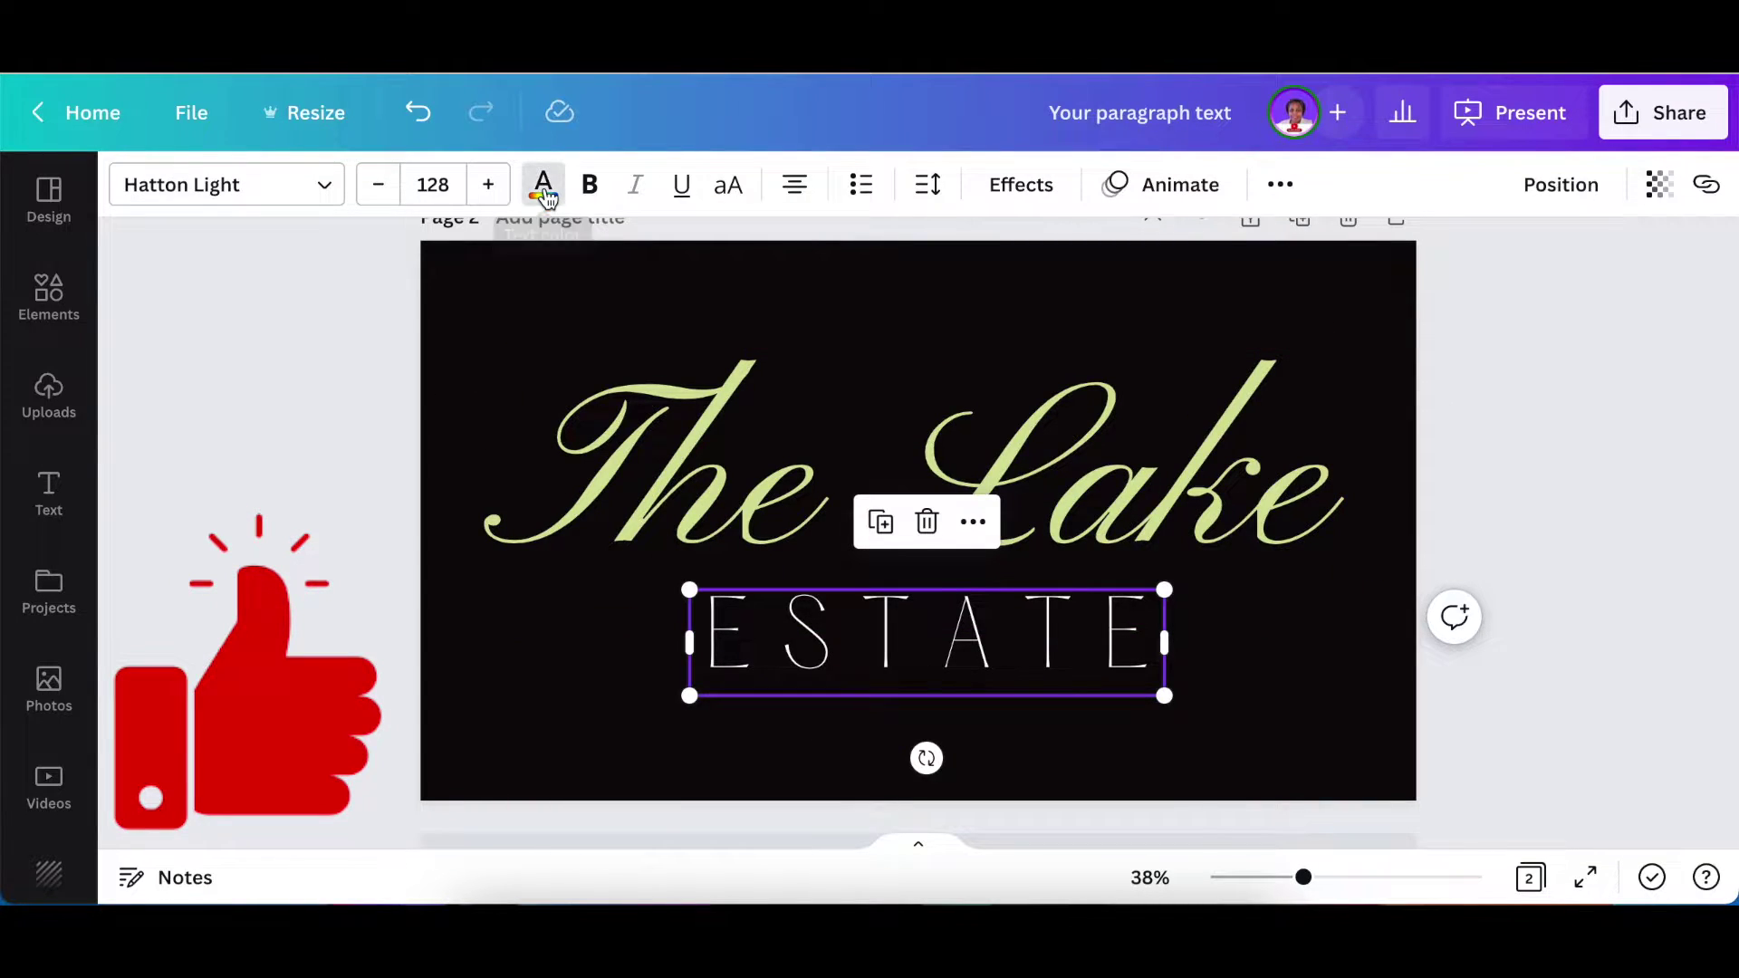
pyautogui.click(544, 193)
pyautogui.click(376, 322)
pyautogui.click(853, 735)
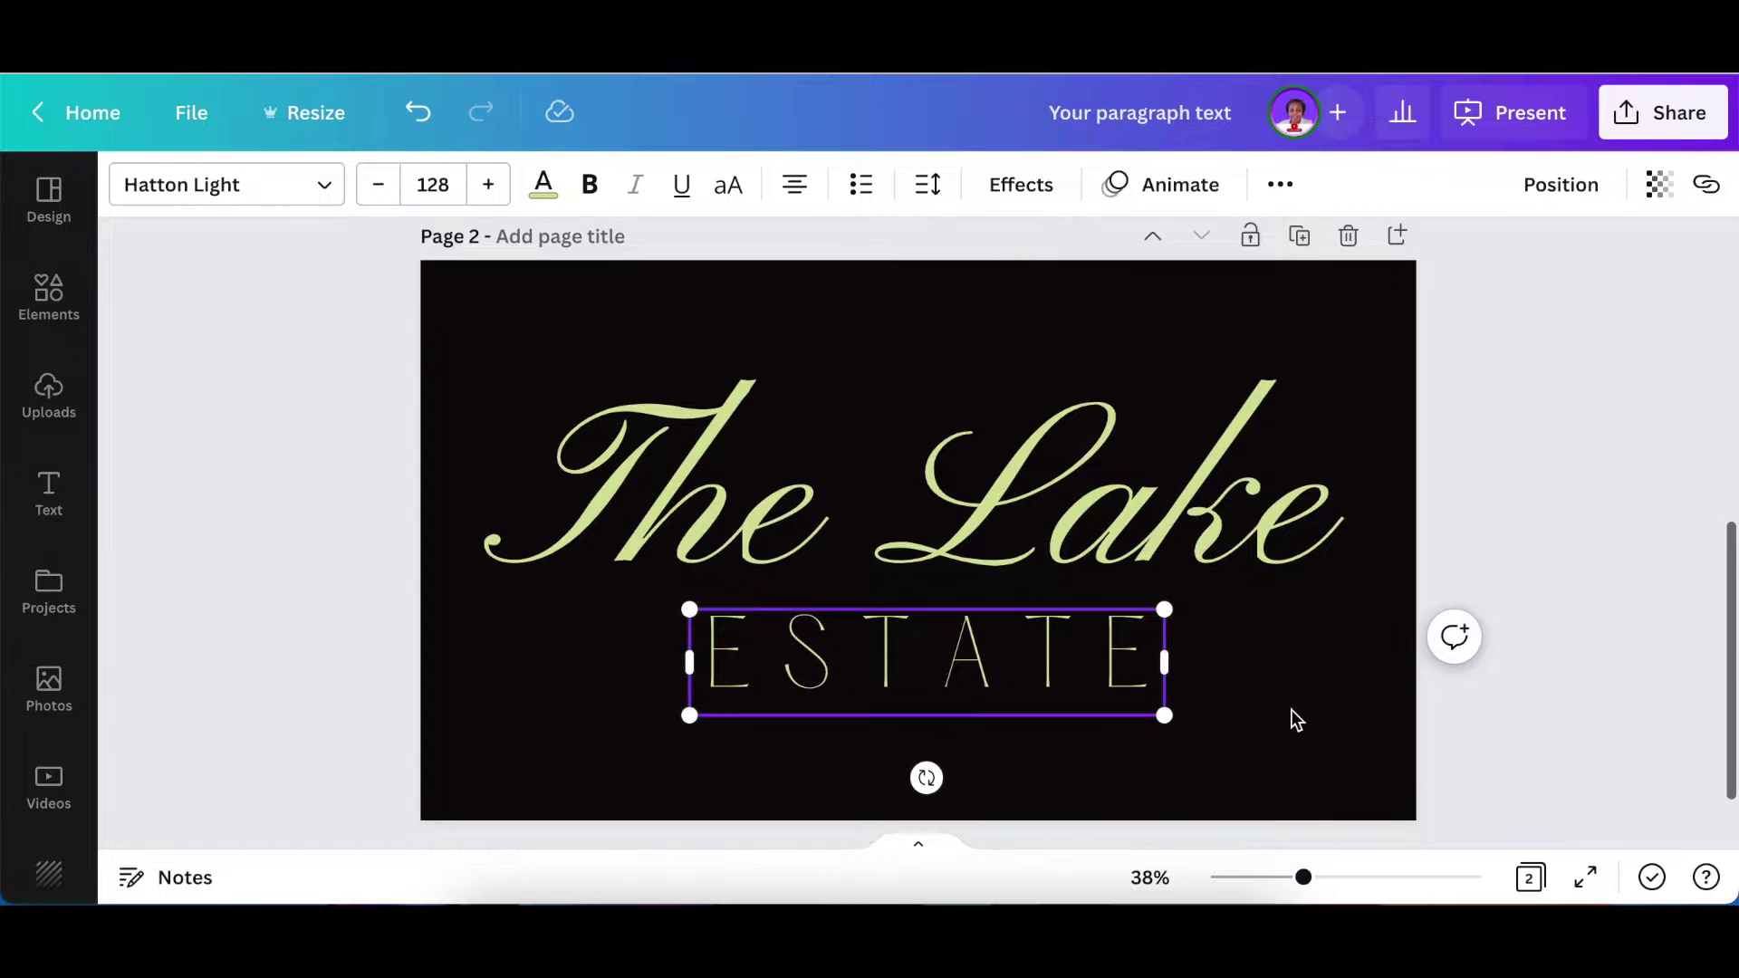
pyautogui.click(217, 337)
pyautogui.moveTo(541, 447)
pyautogui.mouseDown()
pyautogui.moveTo(898, 681)
pyautogui.moveTo(899, 667)
pyautogui.mouseUp()
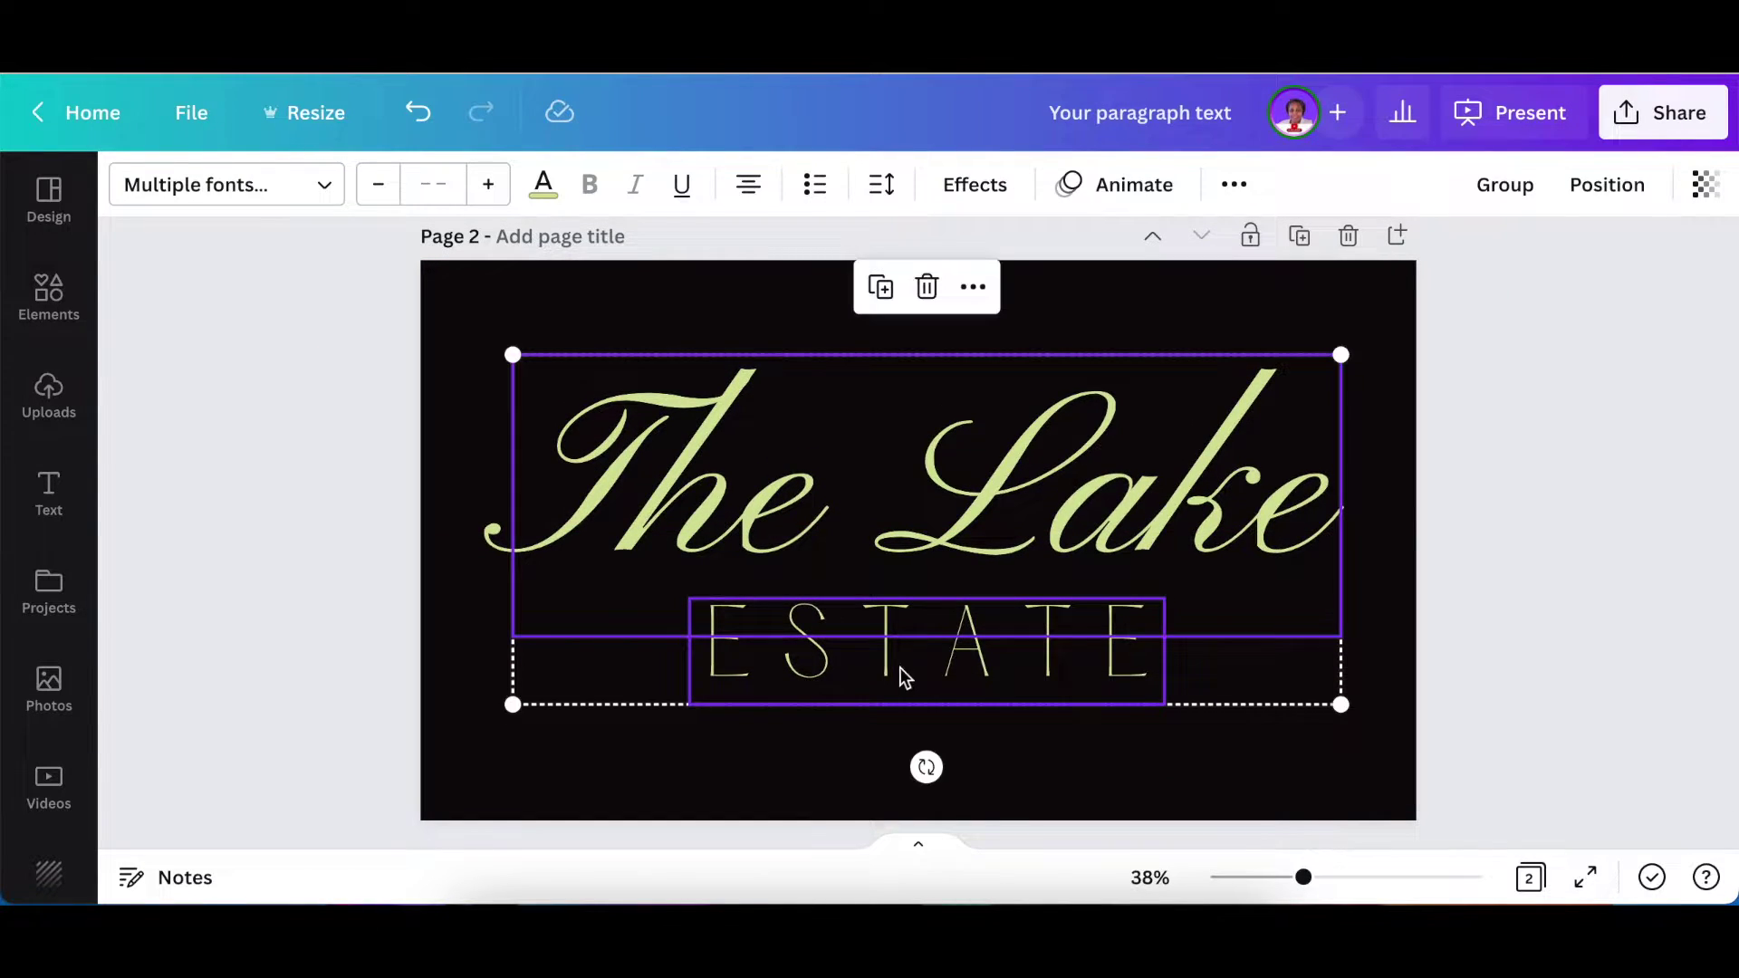
pyautogui.click(1325, 758)
pyautogui.scroll(1, 1317, 759)
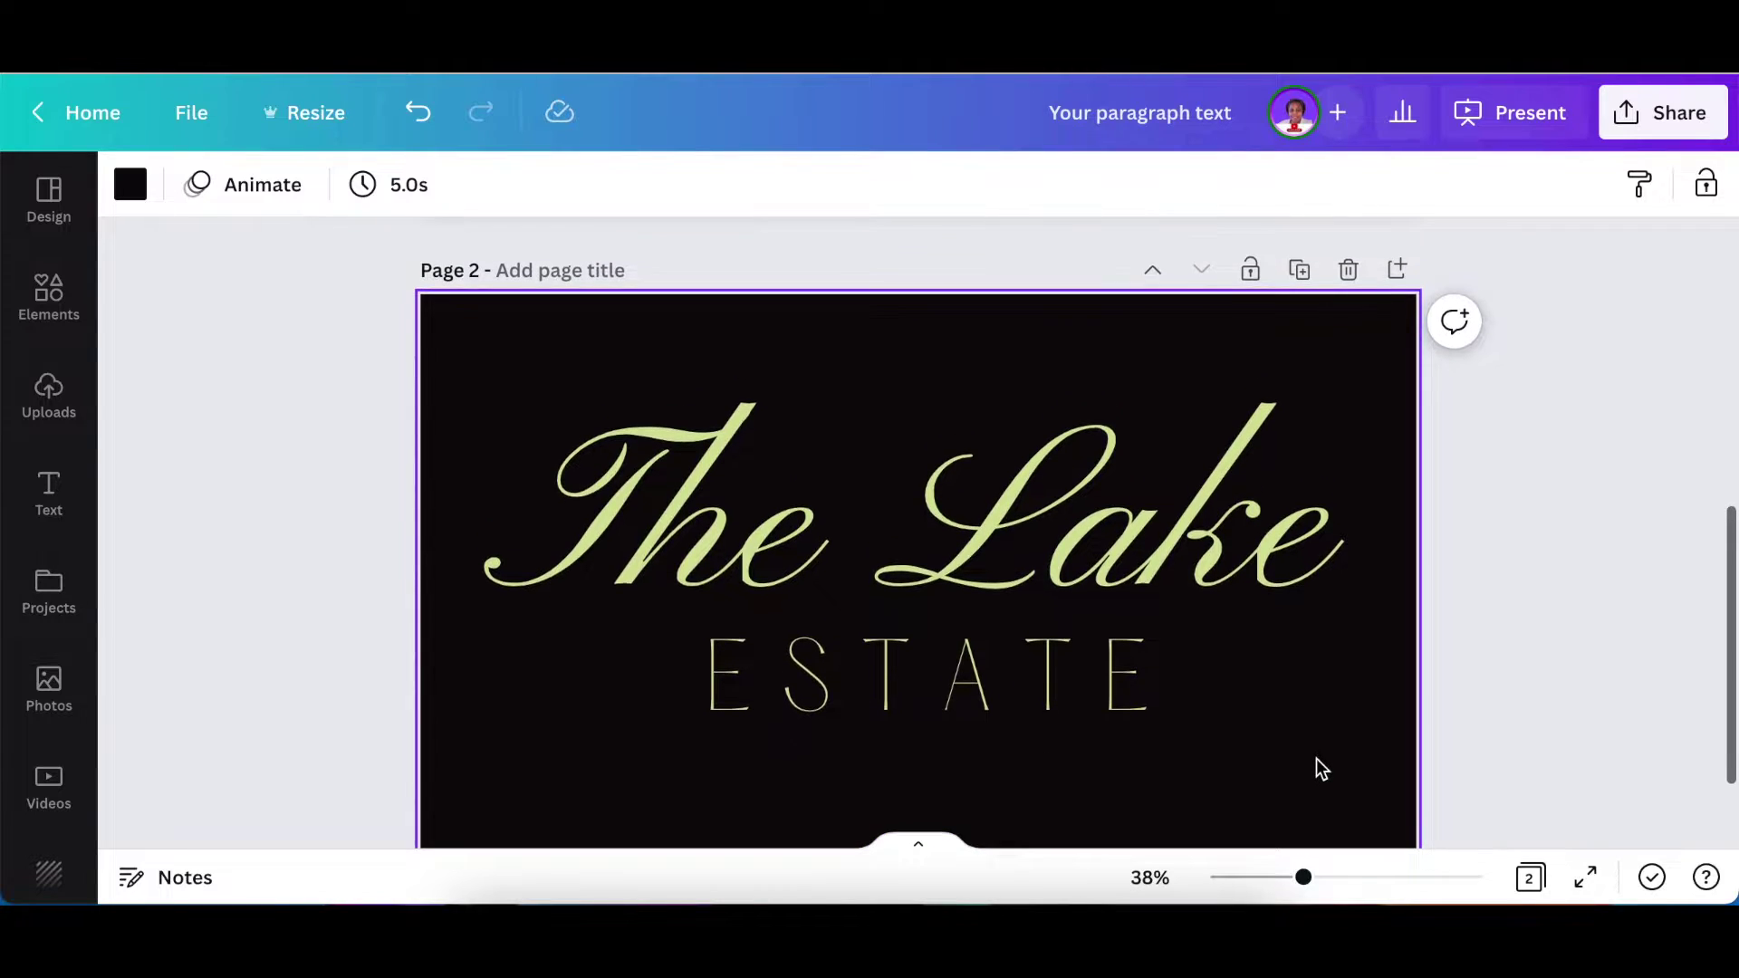
pyautogui.scroll(-2, 1317, 758)
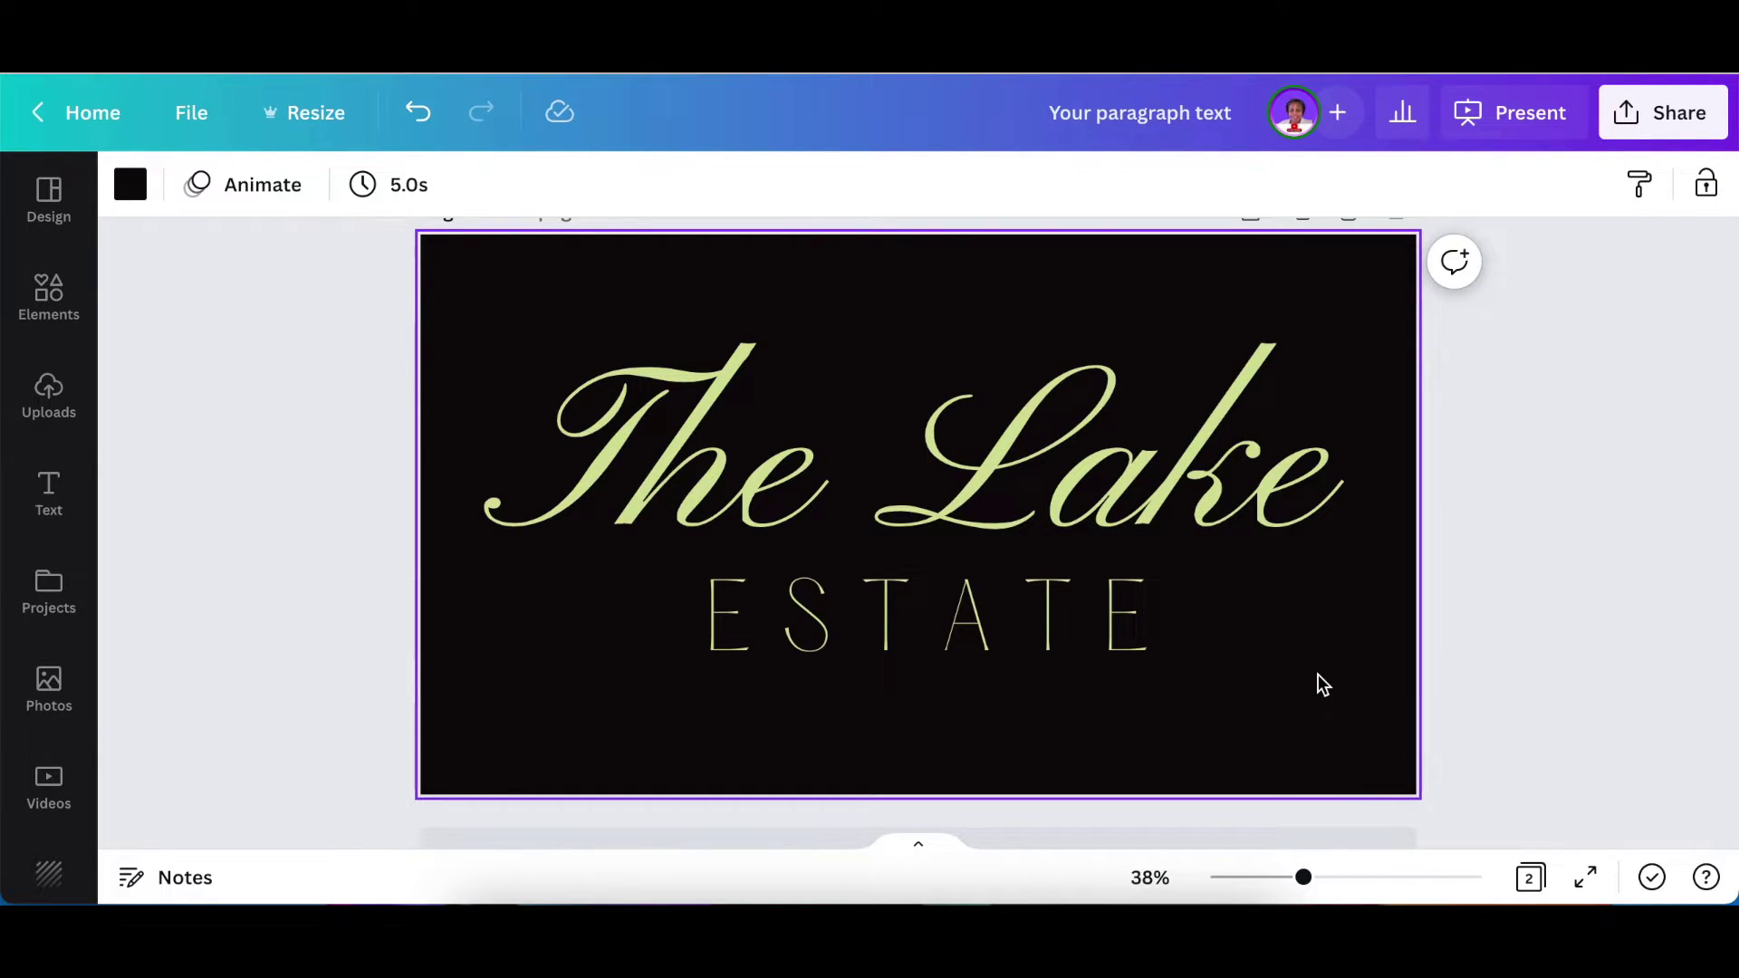
# - Add a small dark-red circle dot at the tip of the T's left swash
pyautogui.press('c')
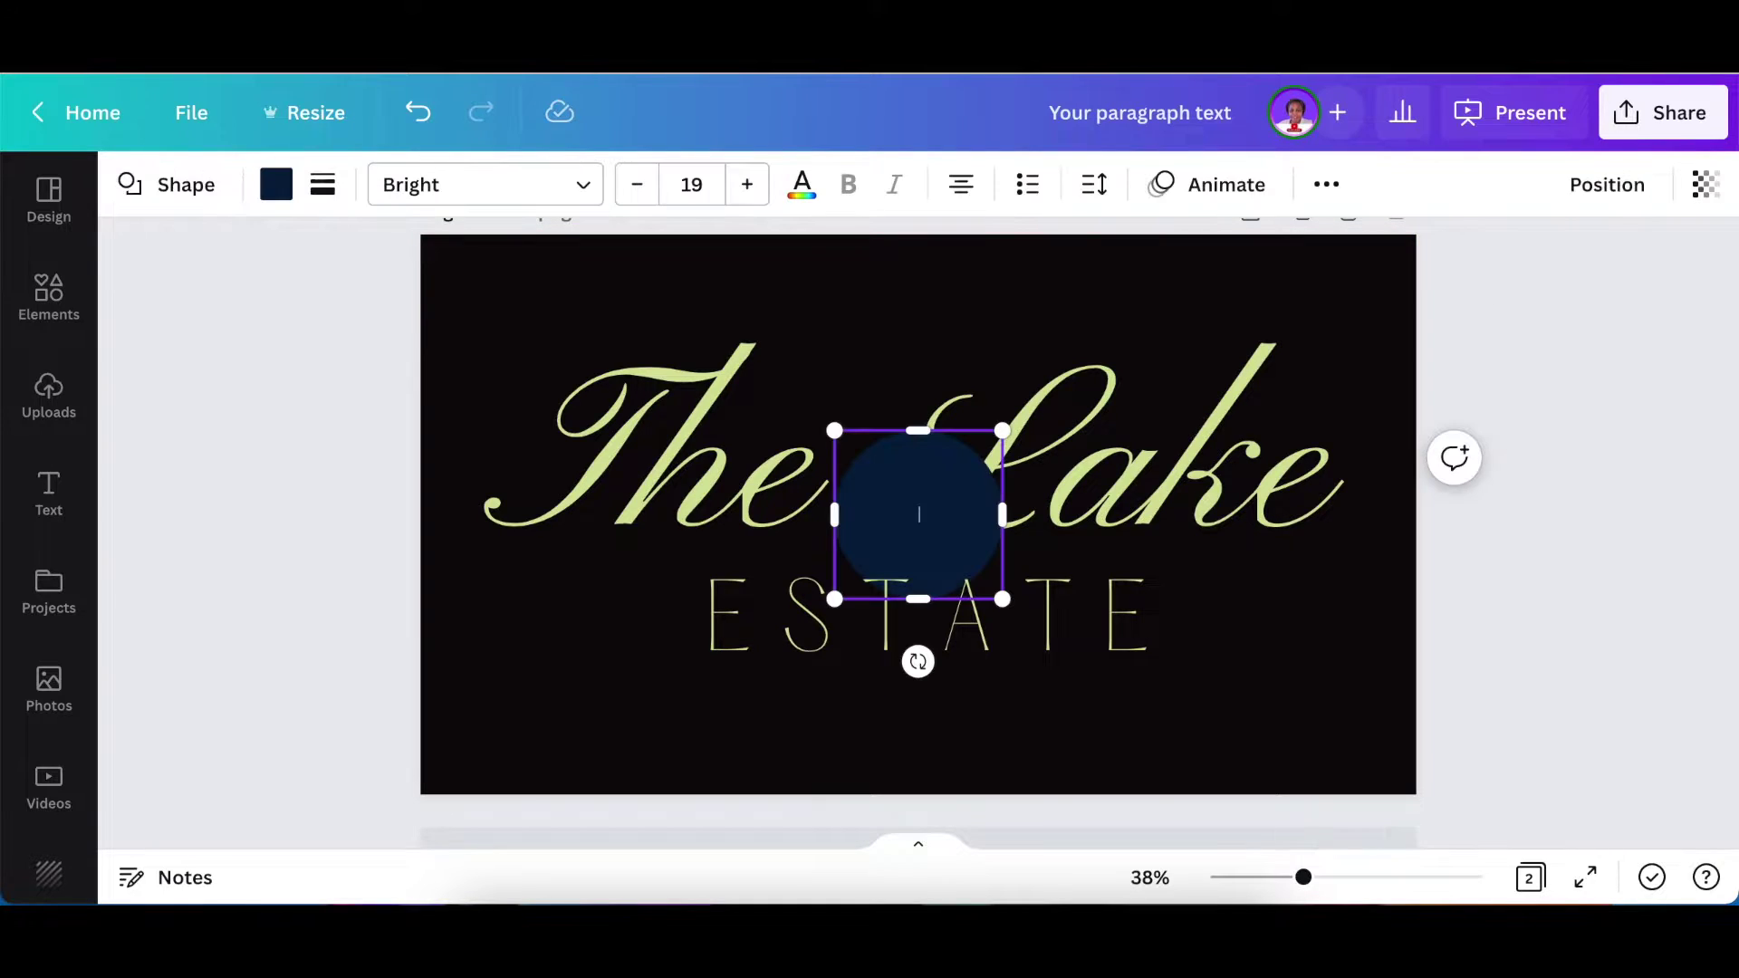
pyautogui.moveTo(1309, 879); pyautogui.dragTo(1345, 879)
pyautogui.moveTo(1074, 394); pyautogui.dragTo(779, 678)
pyautogui.moveTo(780, 766); pyautogui.dragTo(160, 554)
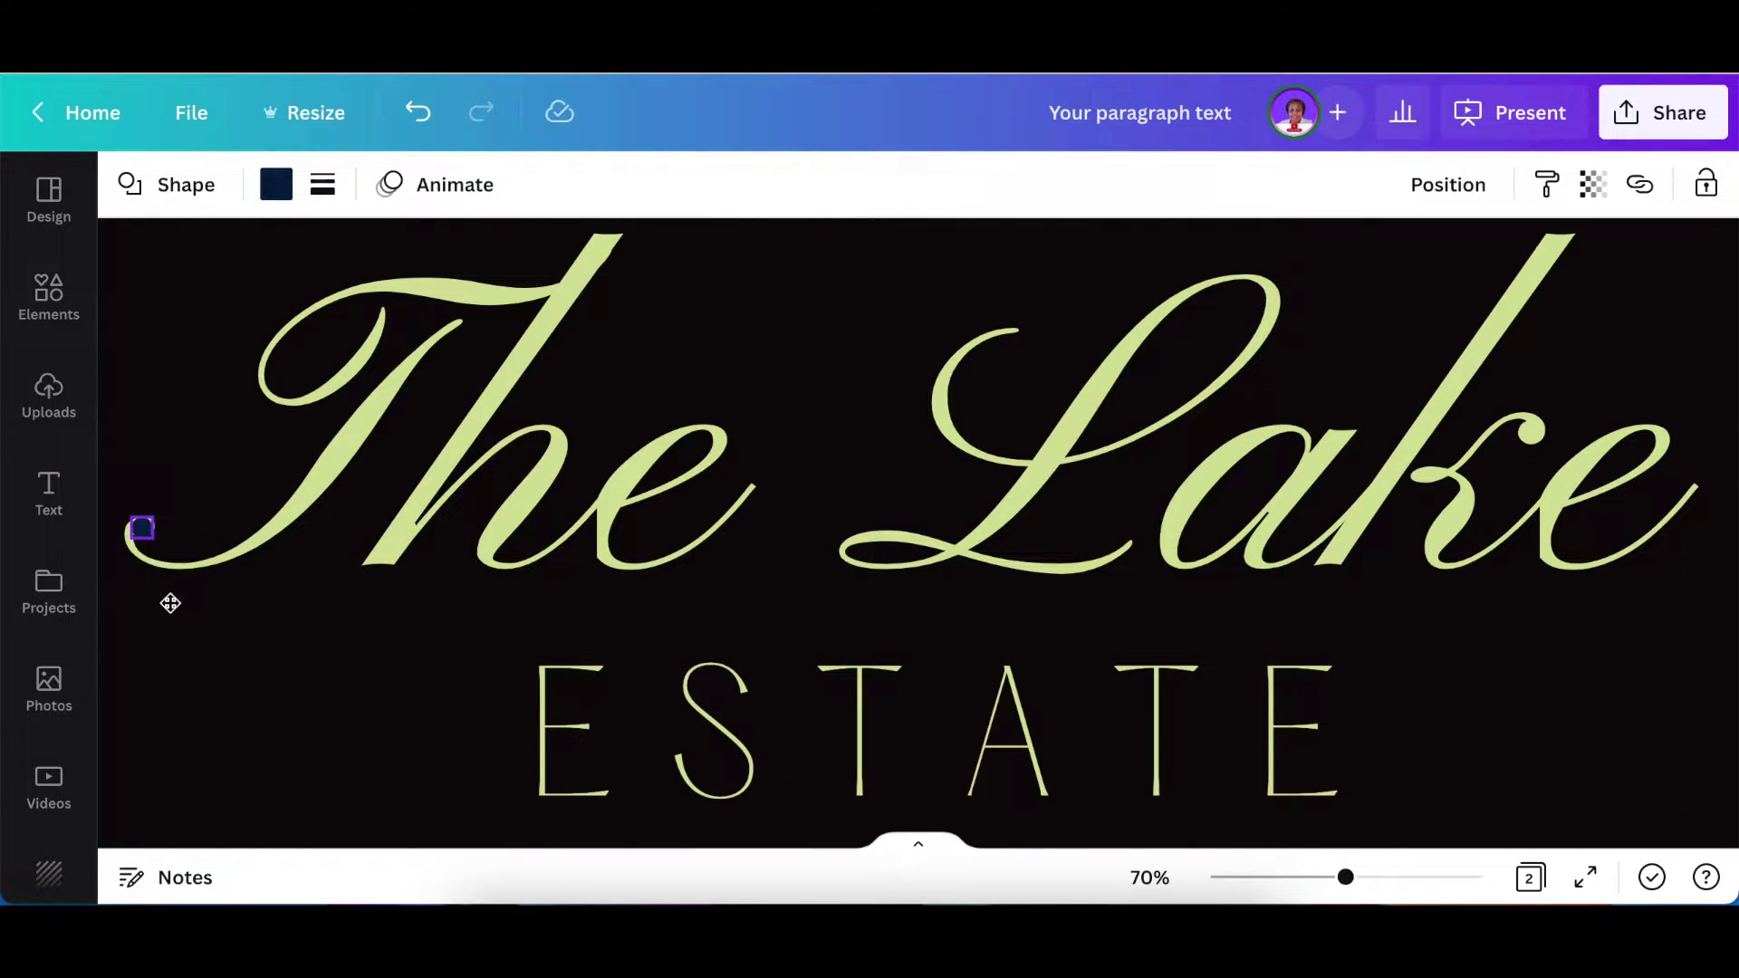
pyautogui.moveTo(170, 603); pyautogui.dragTo(170, 603)
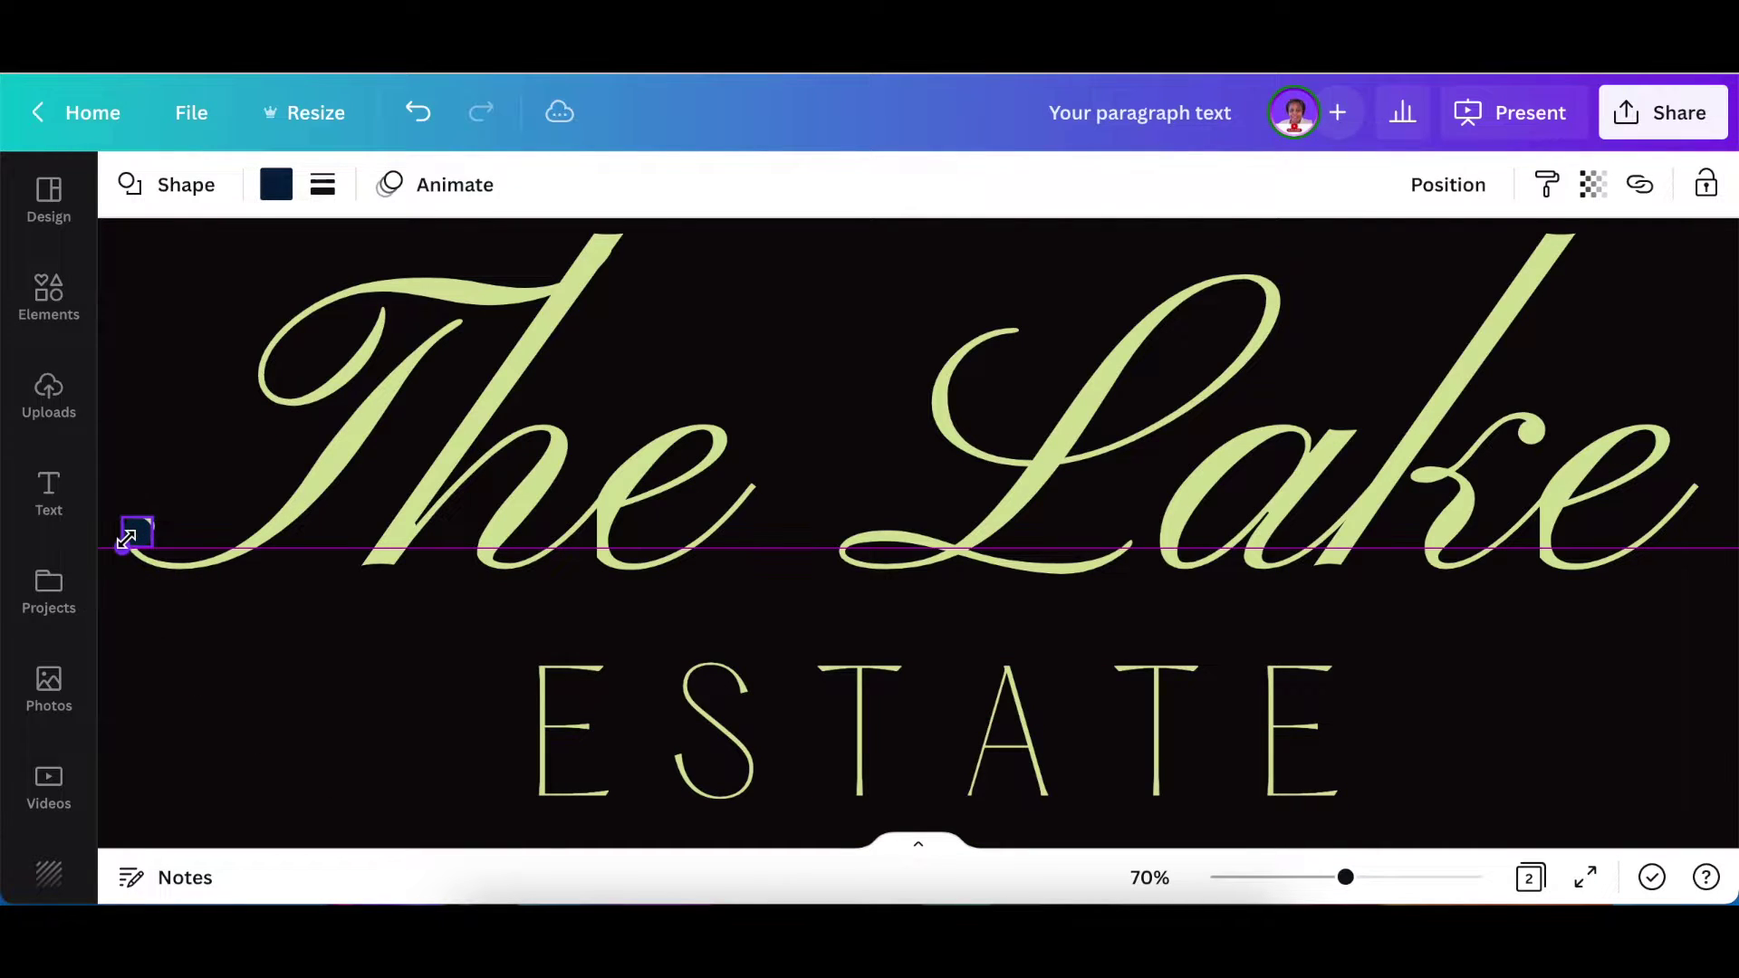
pyautogui.moveTo(127, 539); pyautogui.dragTo(139, 528)
pyautogui.scroll(3, 303, 580)
pyautogui.click(405, 567)
pyautogui.click(450, 322)
# - Place a copy of the red dot on the 'k' of 'Lake'
pyautogui.moveTo(376, 555); pyautogui.dragTo(1265, 621)
pyautogui.moveTo(1375, 878); pyautogui.dragTo(1335, 878)
pyautogui.moveTo(994, 554); pyautogui.dragTo(1522, 523)
pyautogui.moveTo(1336, 878); pyautogui.dragTo(1366, 878)
pyautogui.click(1583, 586)
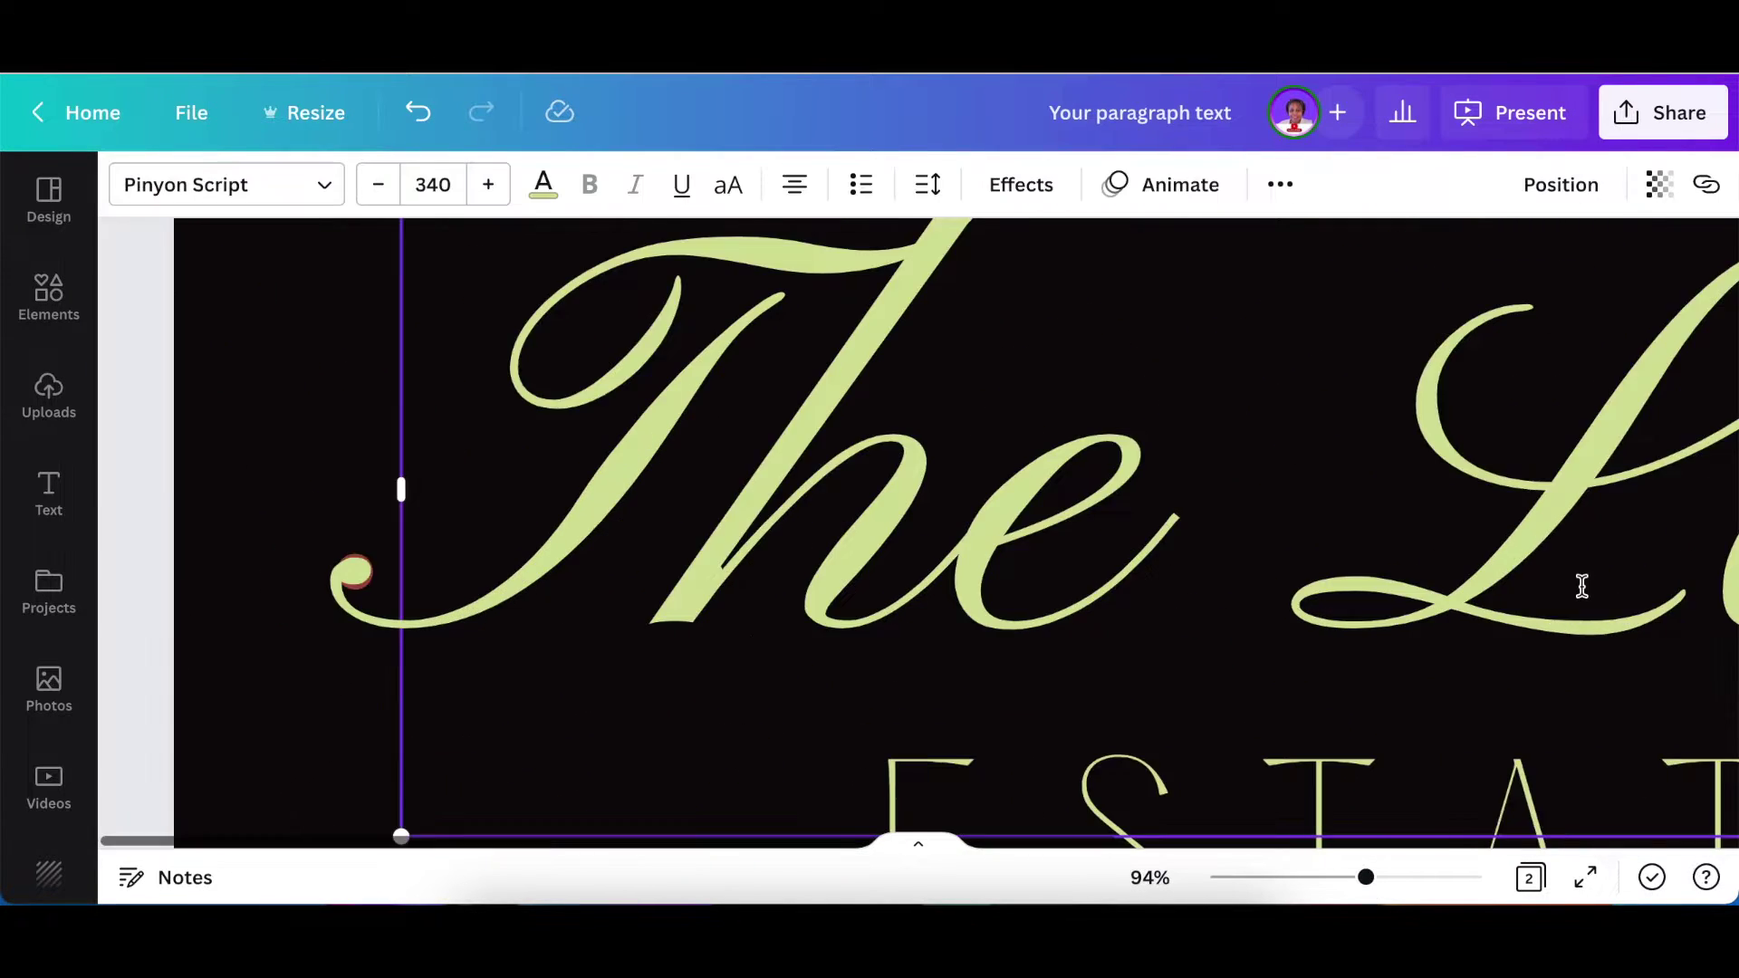
pyautogui.hscroll(10, 1583, 586)
pyautogui.click(1260, 444)
pyautogui.moveTo(1282, 528); pyautogui.dragTo(1284, 529)
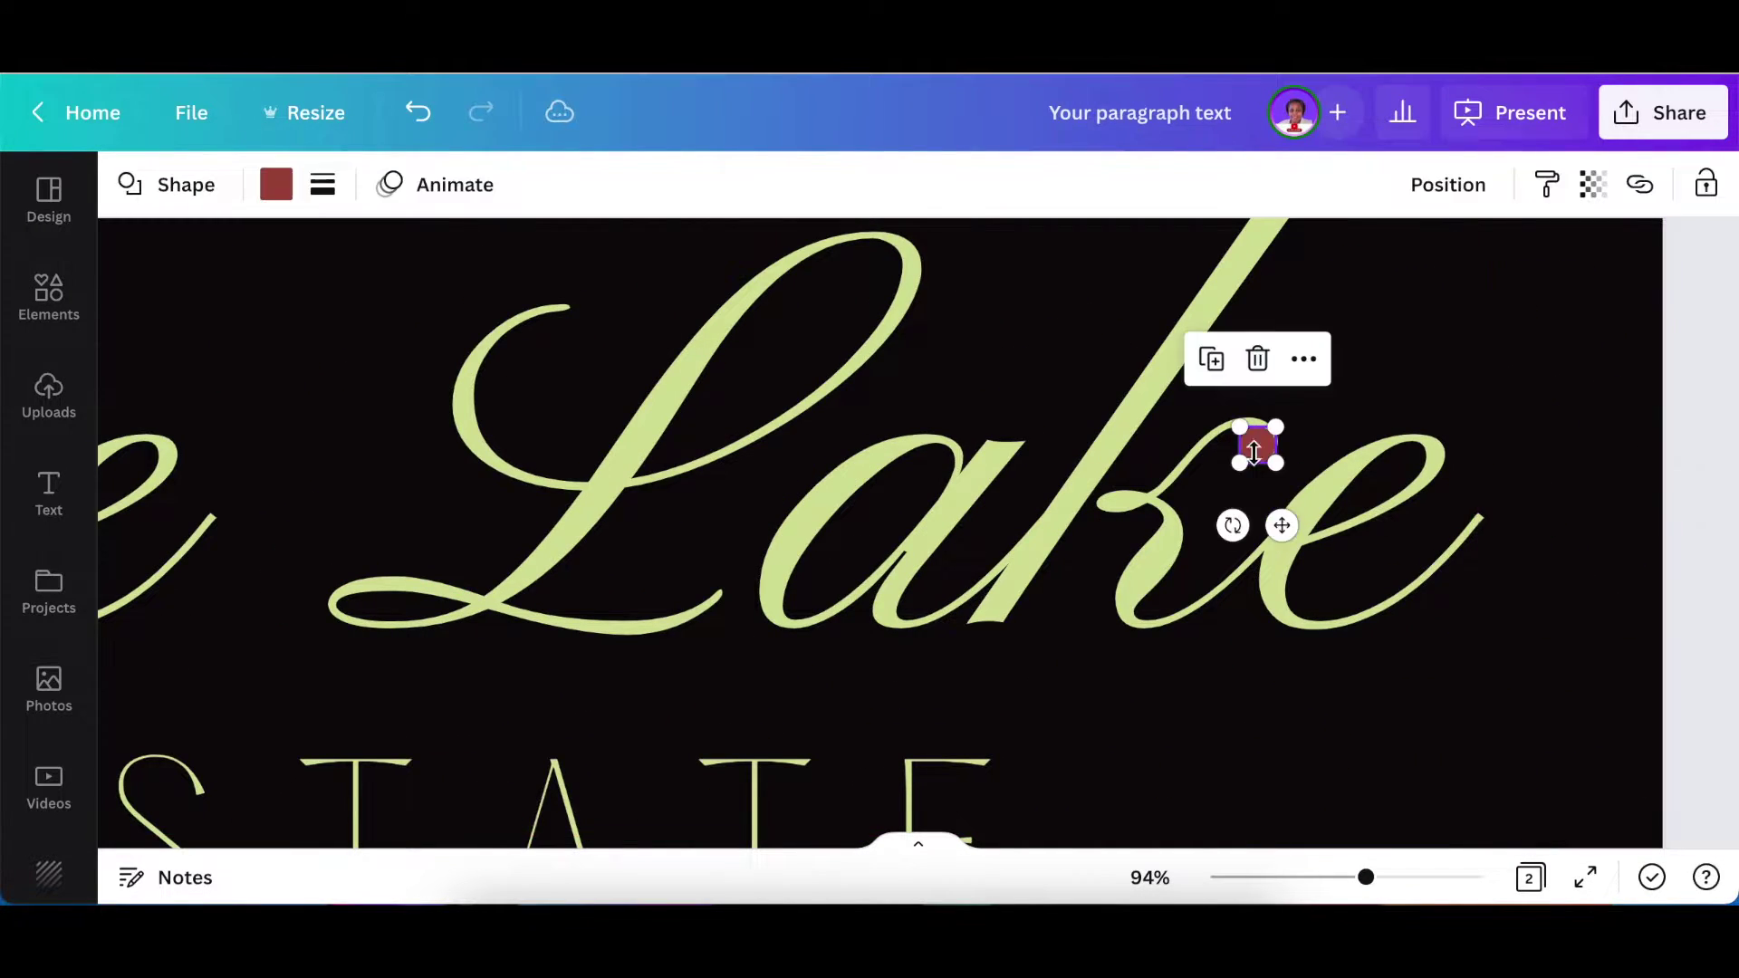
pyautogui.keyDown('ctrl'); pyautogui.scroll(-5, 1576, 761); pyautogui.keyUp('ctrl')
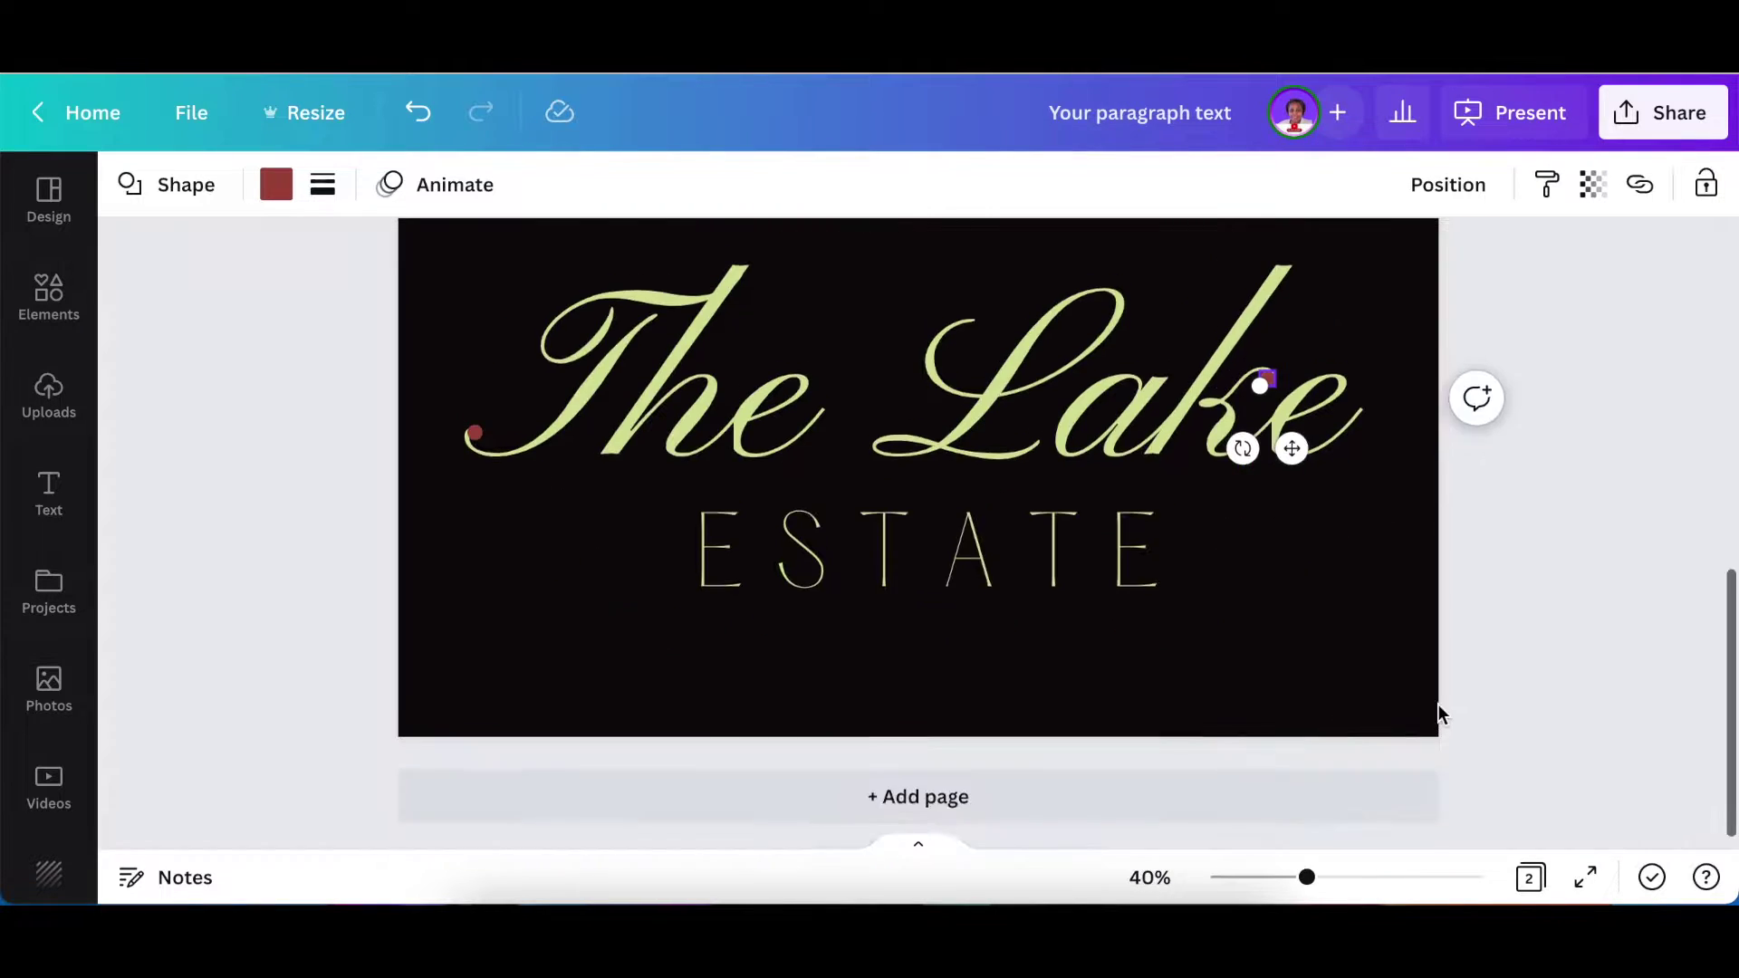
# - Via Share > Download, export only Page 2 as a transparent-background PNG
pyautogui.click(1604, 635)
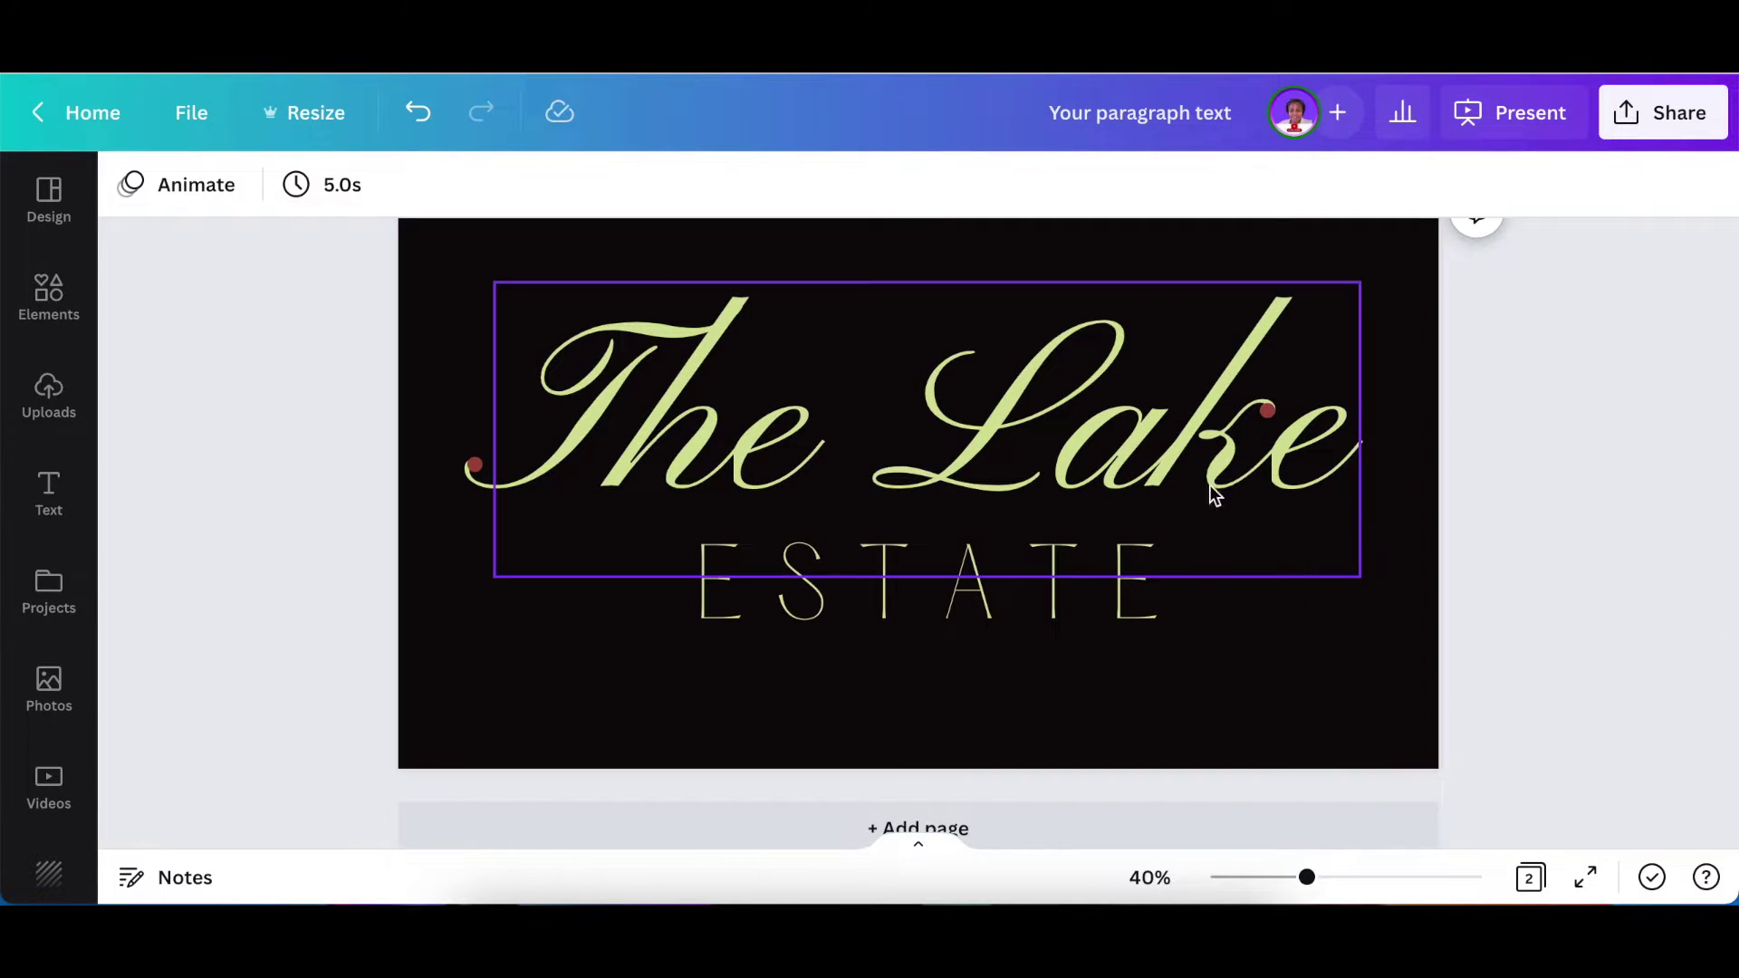
pyautogui.click(1267, 411)
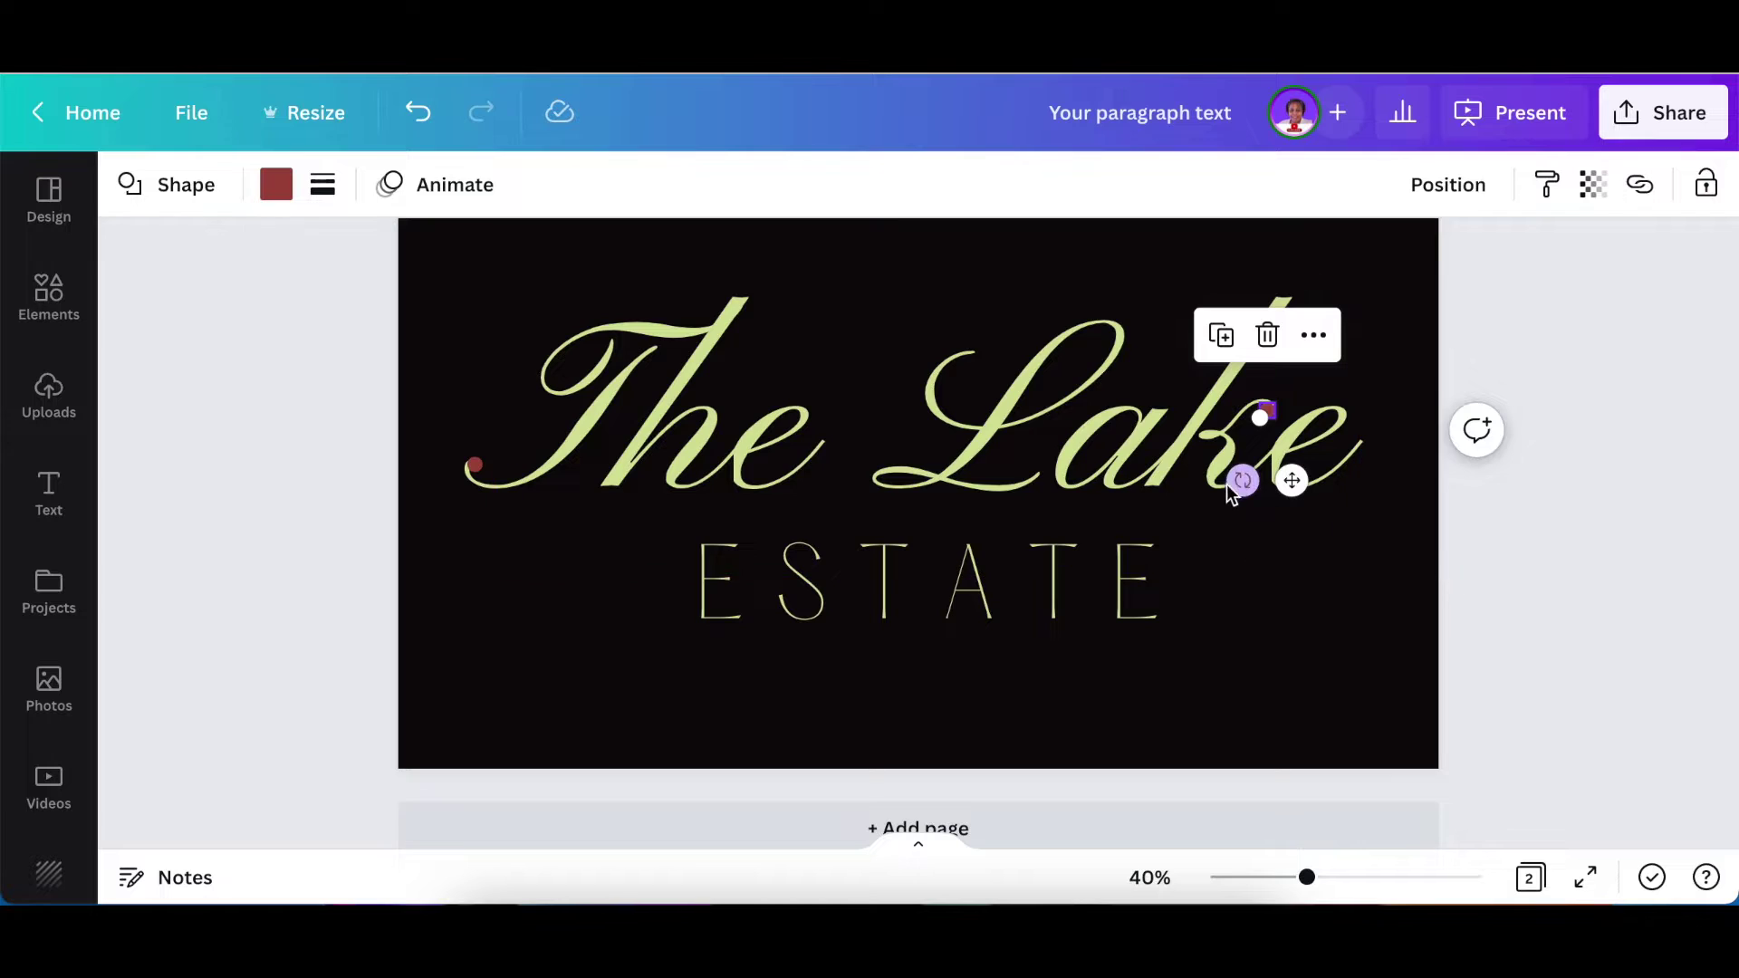
pyautogui.click(1660, 112)
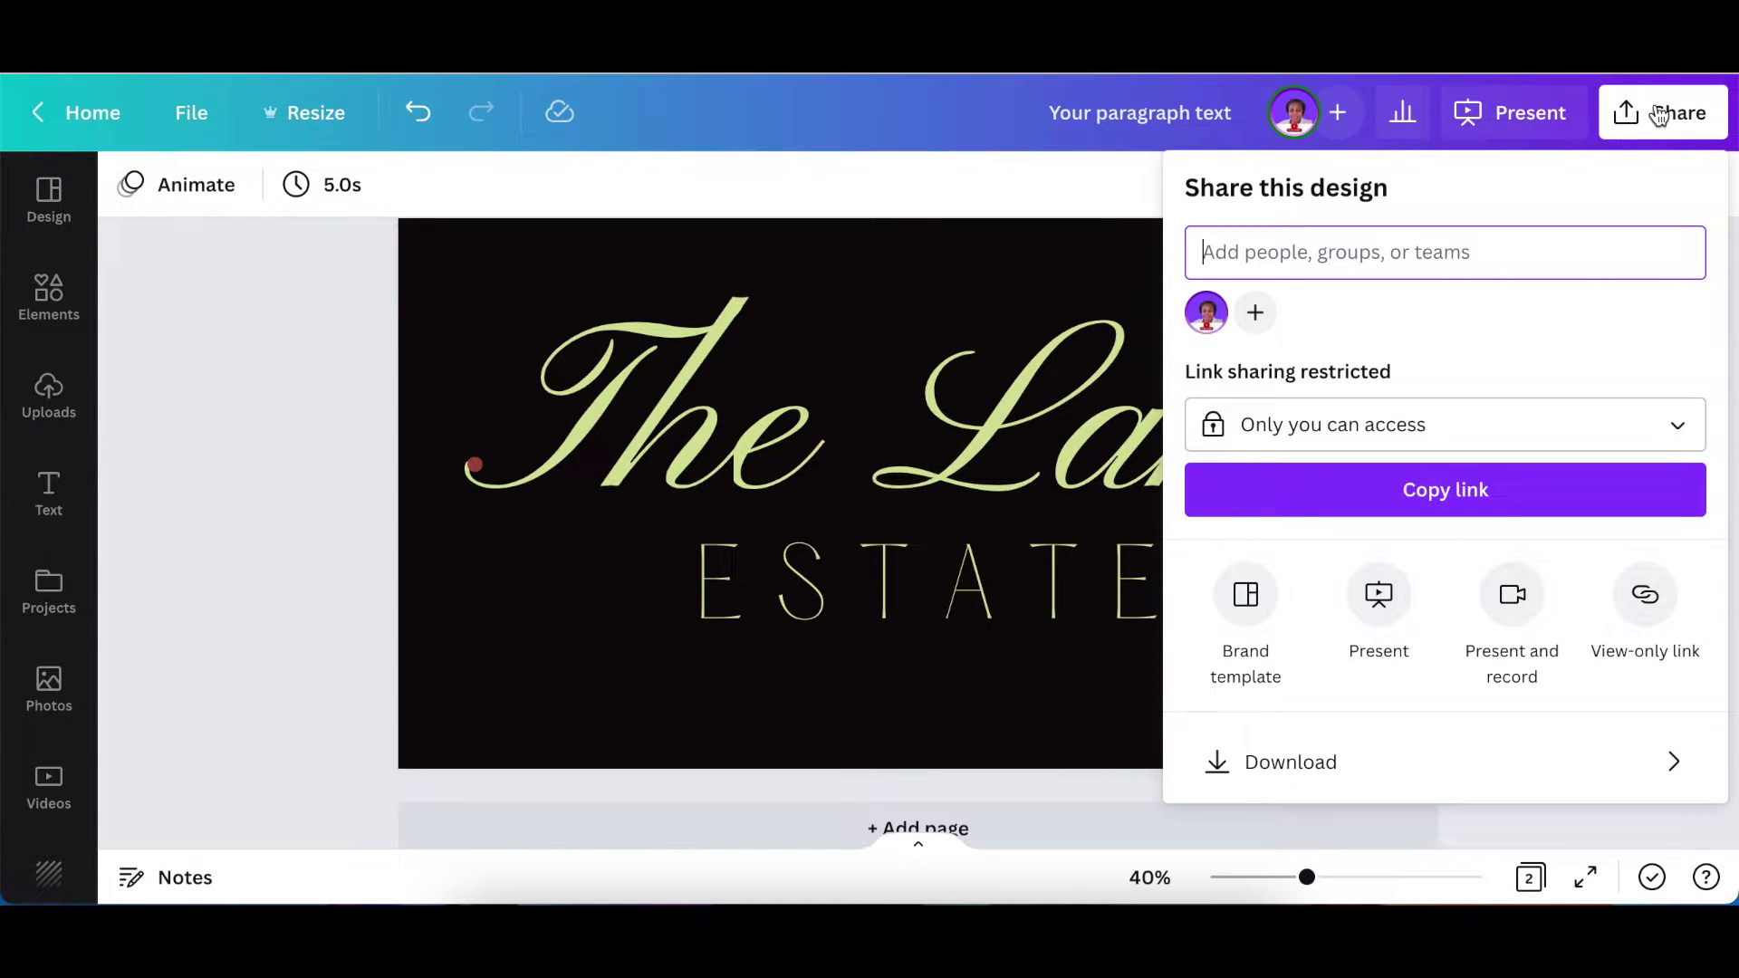
pyautogui.scroll(-3, 1573, 448)
pyautogui.click(1426, 623)
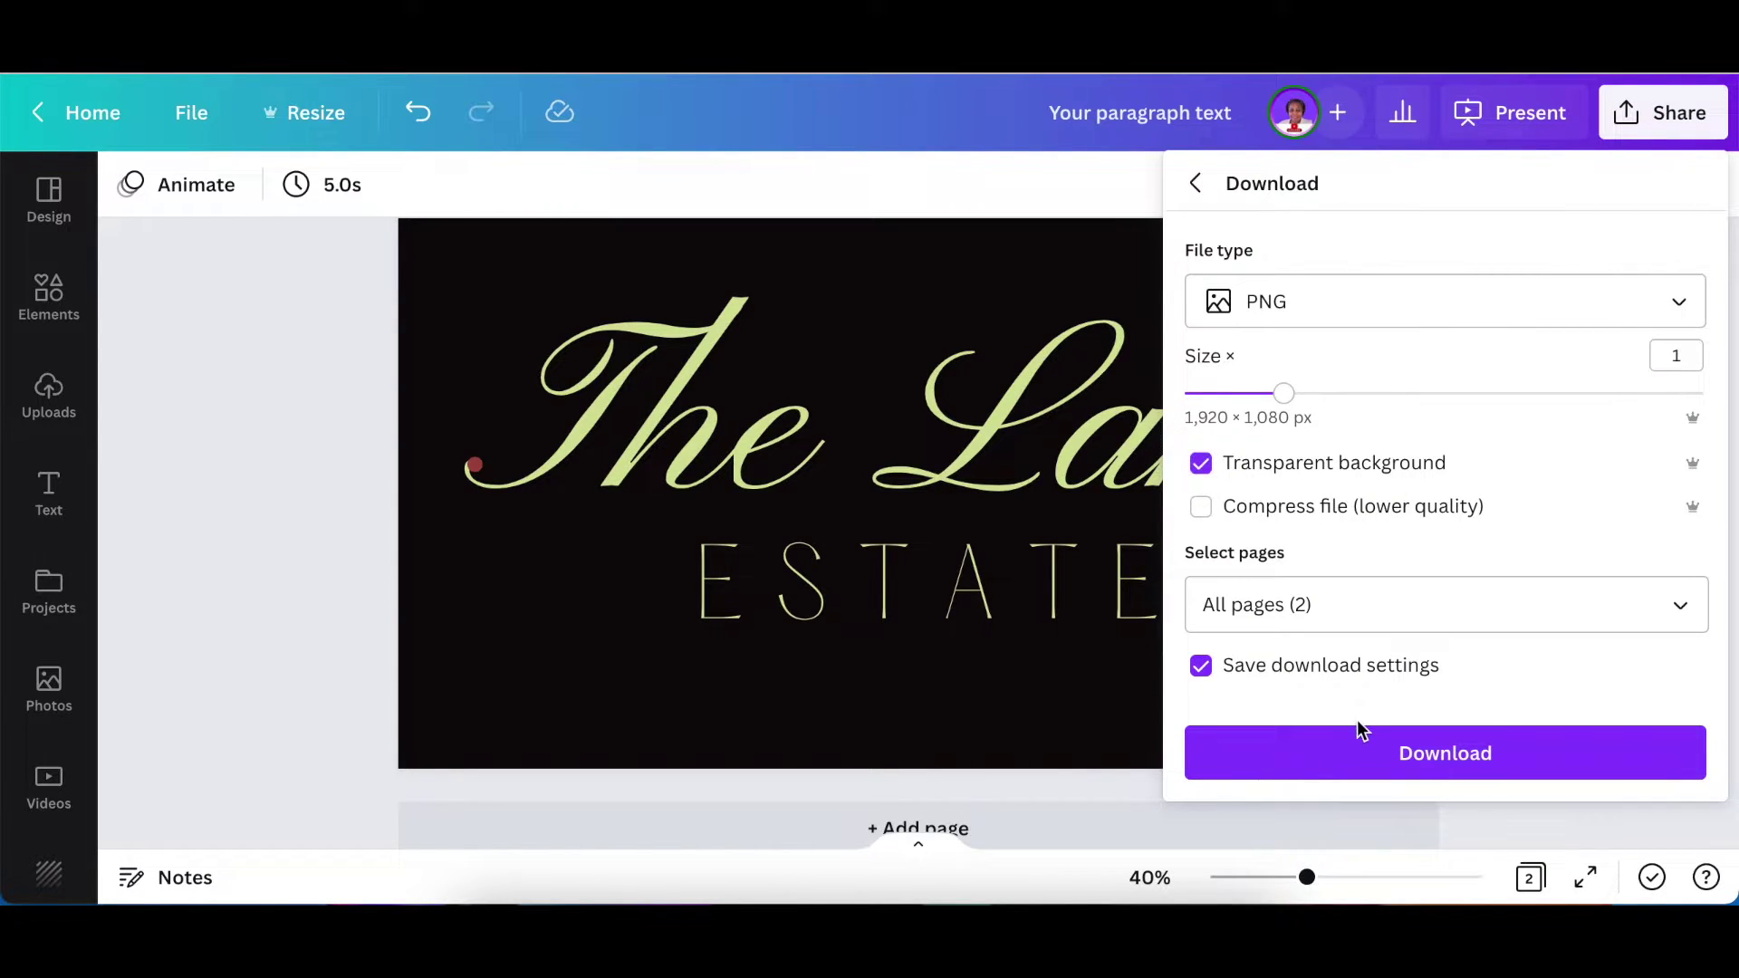
pyautogui.click(1678, 607)
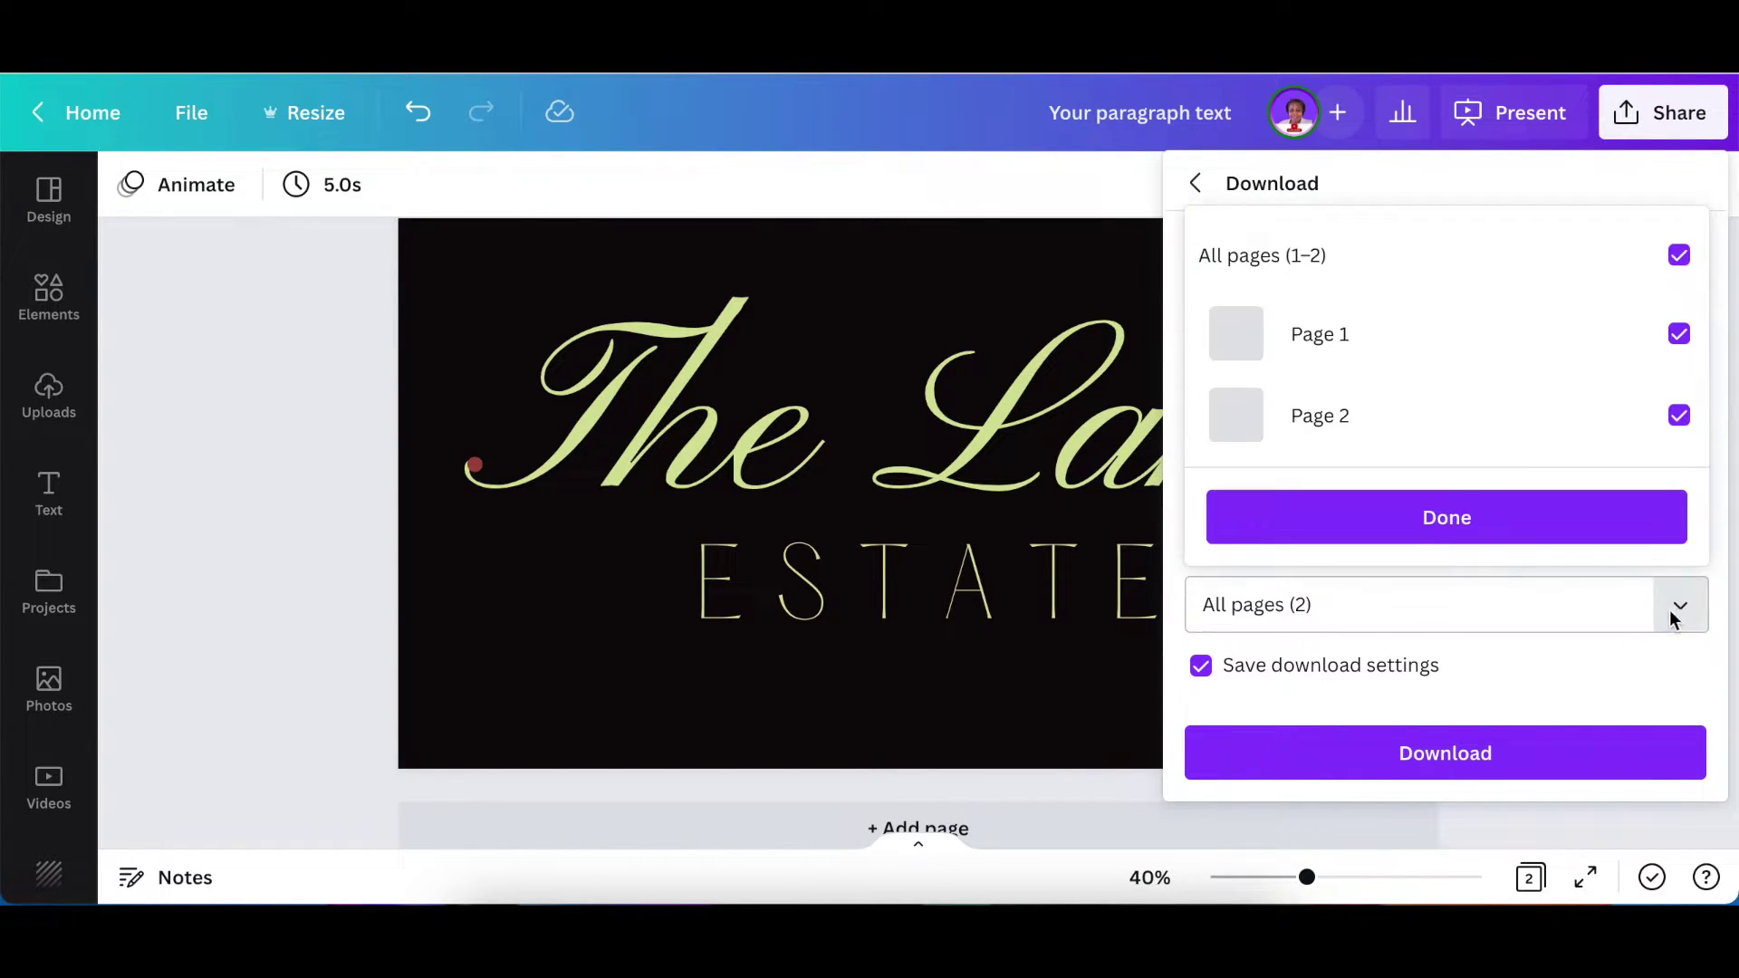
pyautogui.click(1678, 255)
pyautogui.click(1679, 412)
pyautogui.click(1488, 530)
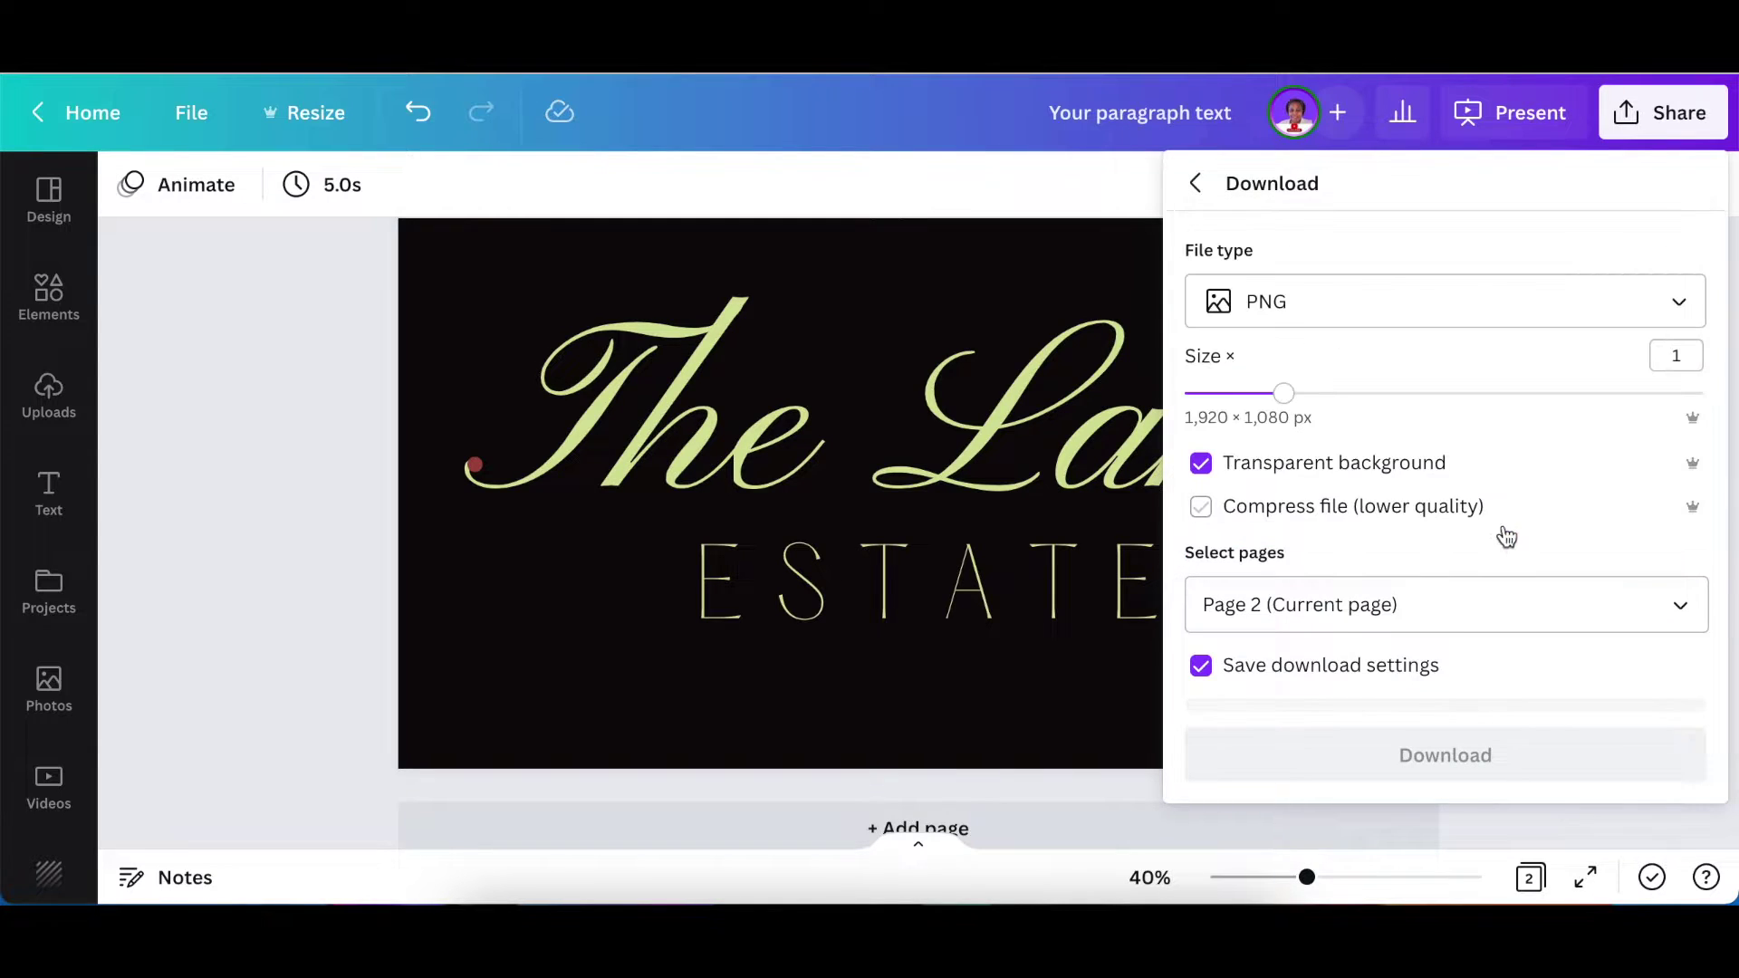
pyautogui.click(1540, 770)
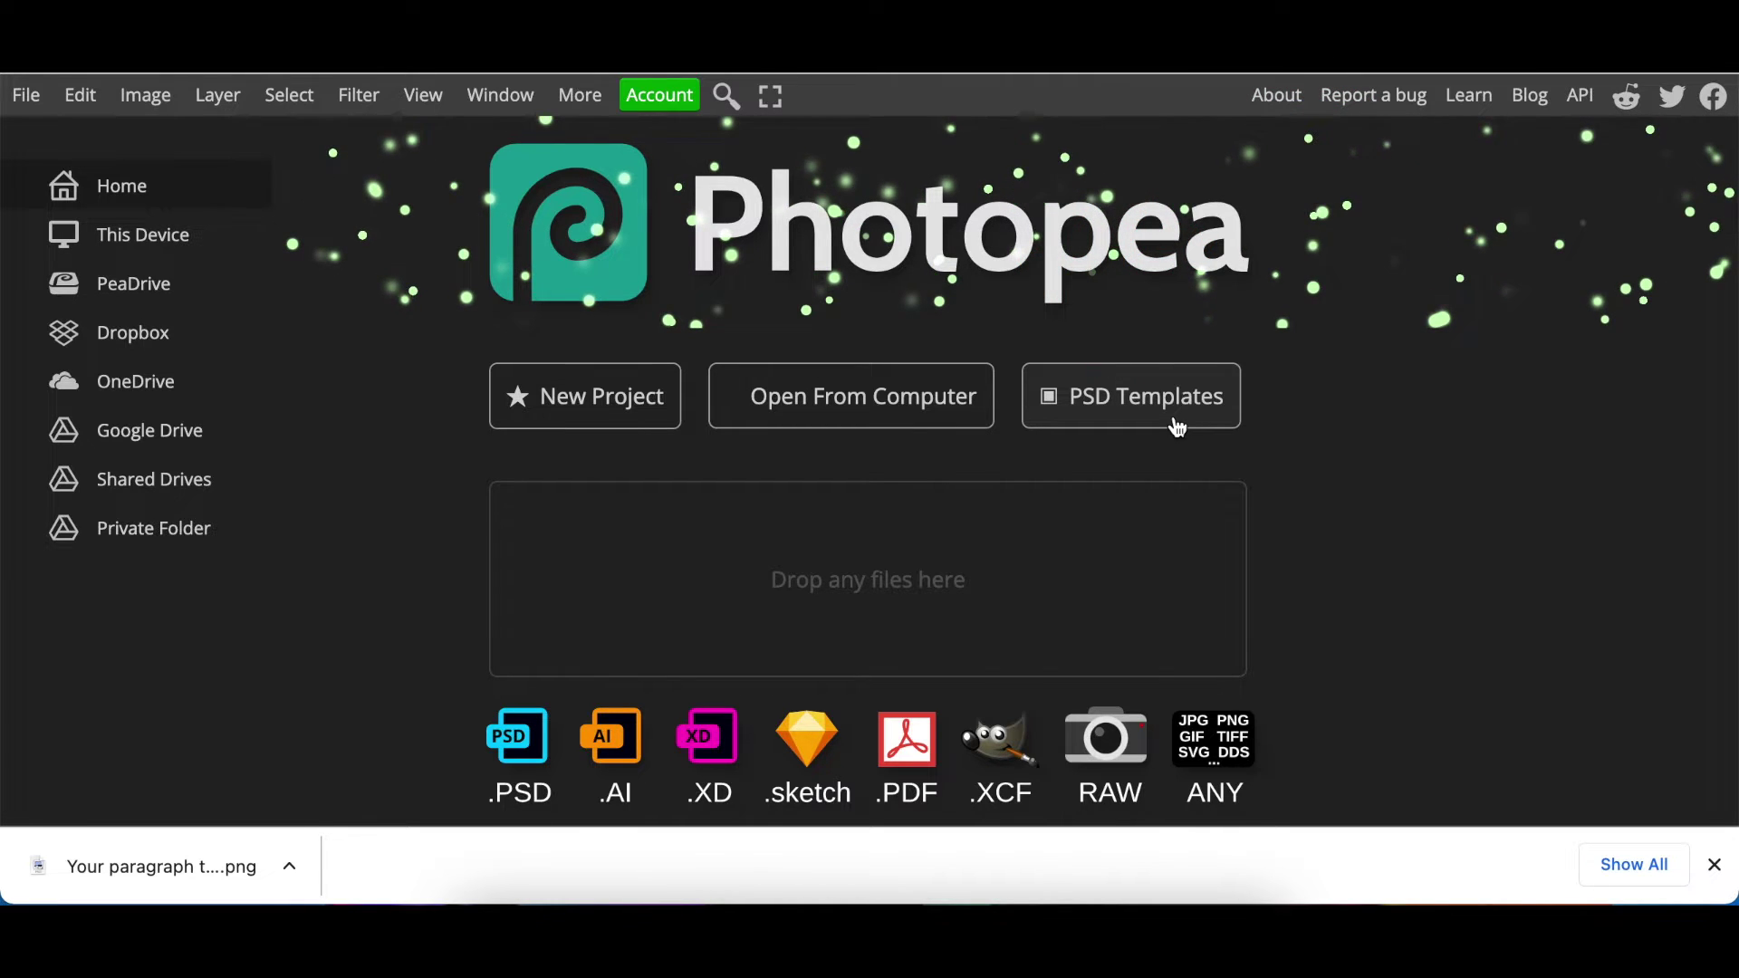
# - From Photopea's start page, open the PSD Templates gallery of ready-made mockups
pyautogui.click(1167, 399)
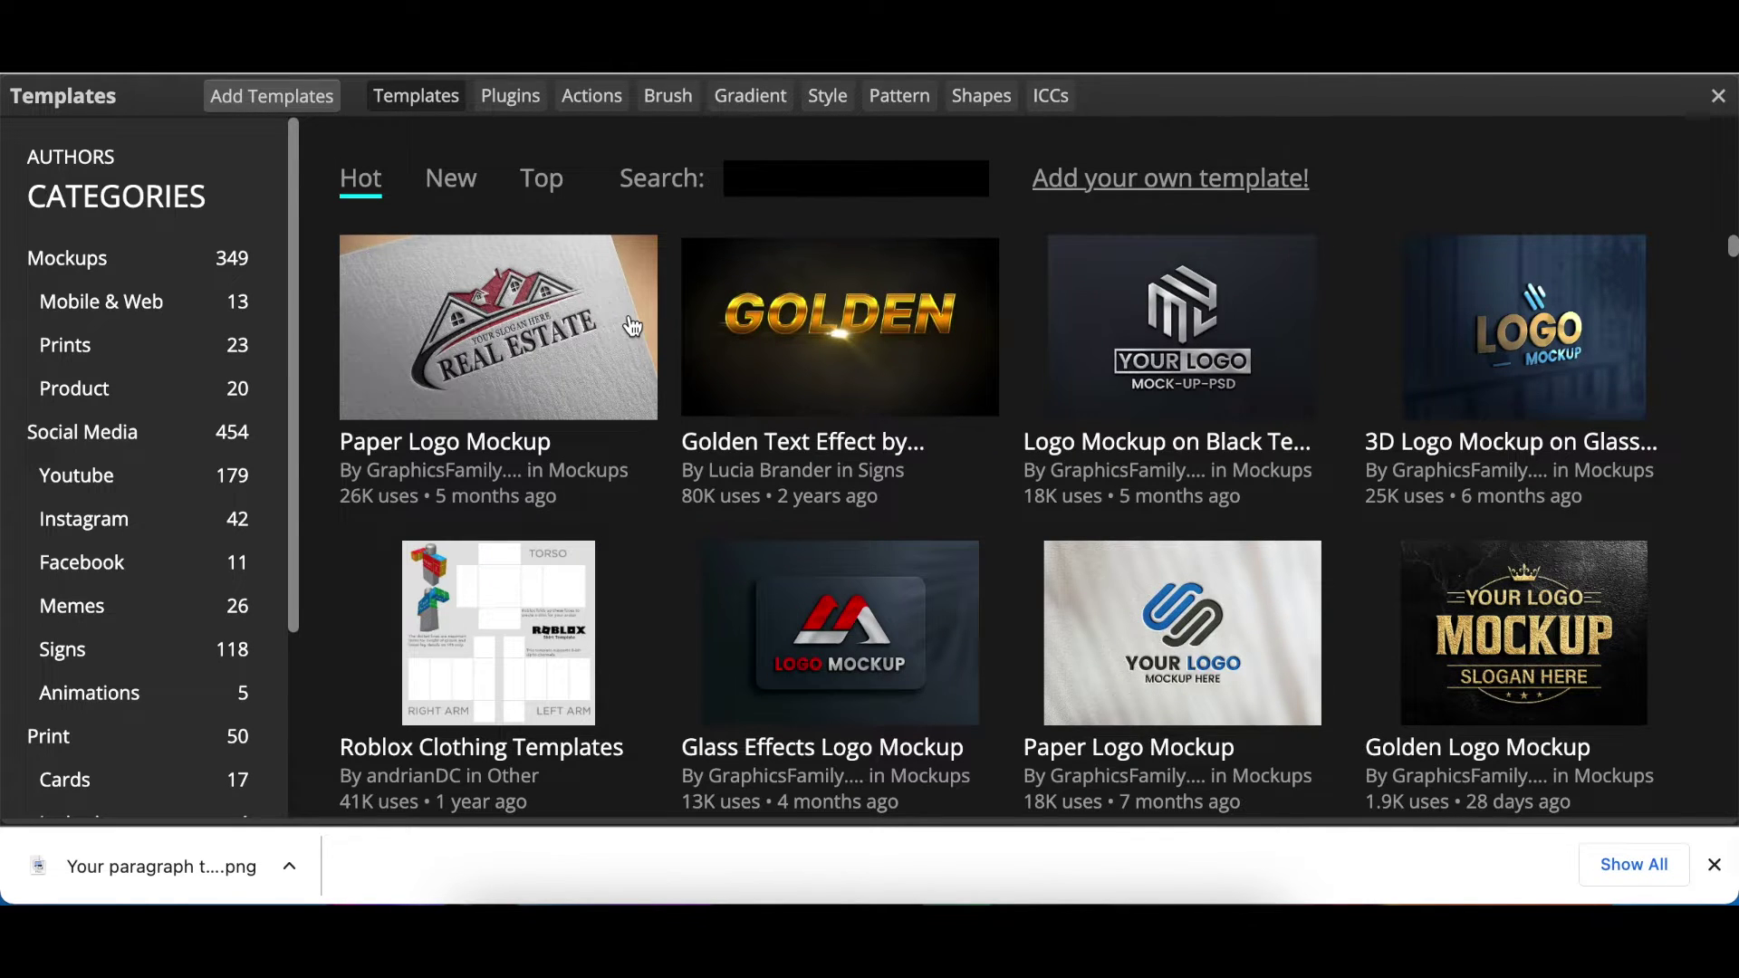
# - Find the 3D Building Logo Mockup among the Hot templates and open it as a document
pyautogui.scroll(-3, 1199, 485)
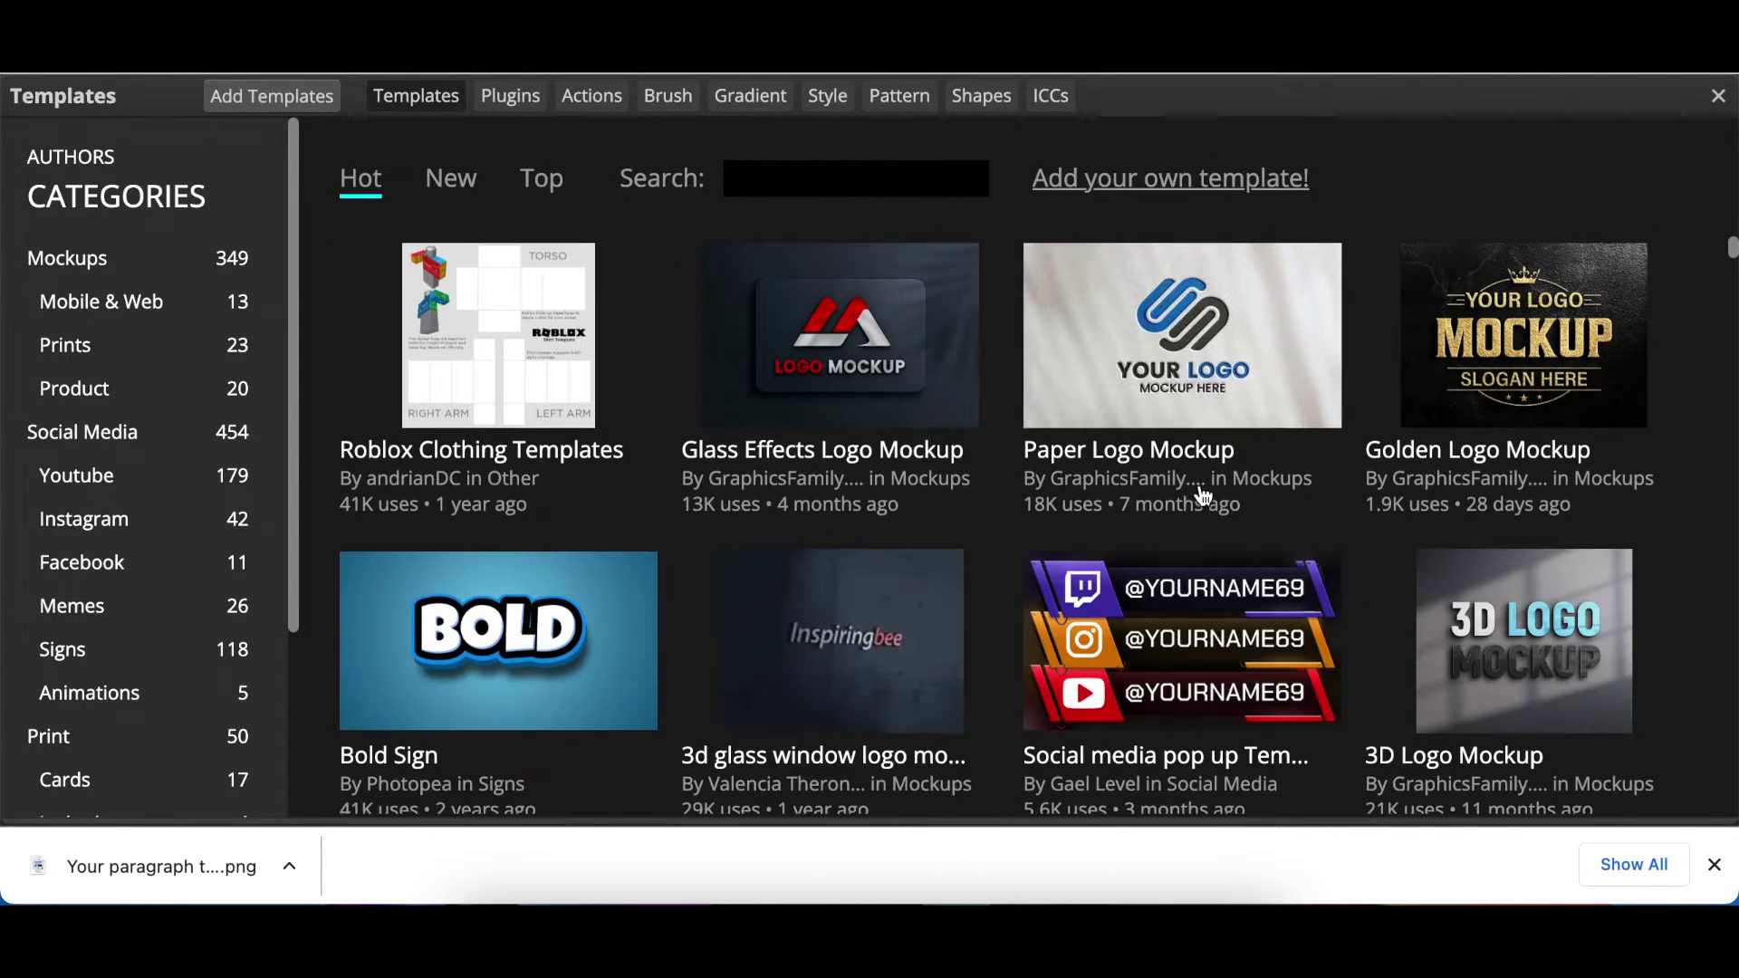
pyautogui.scroll(-1, 1200, 490)
pyautogui.scroll(-1, 1202, 492)
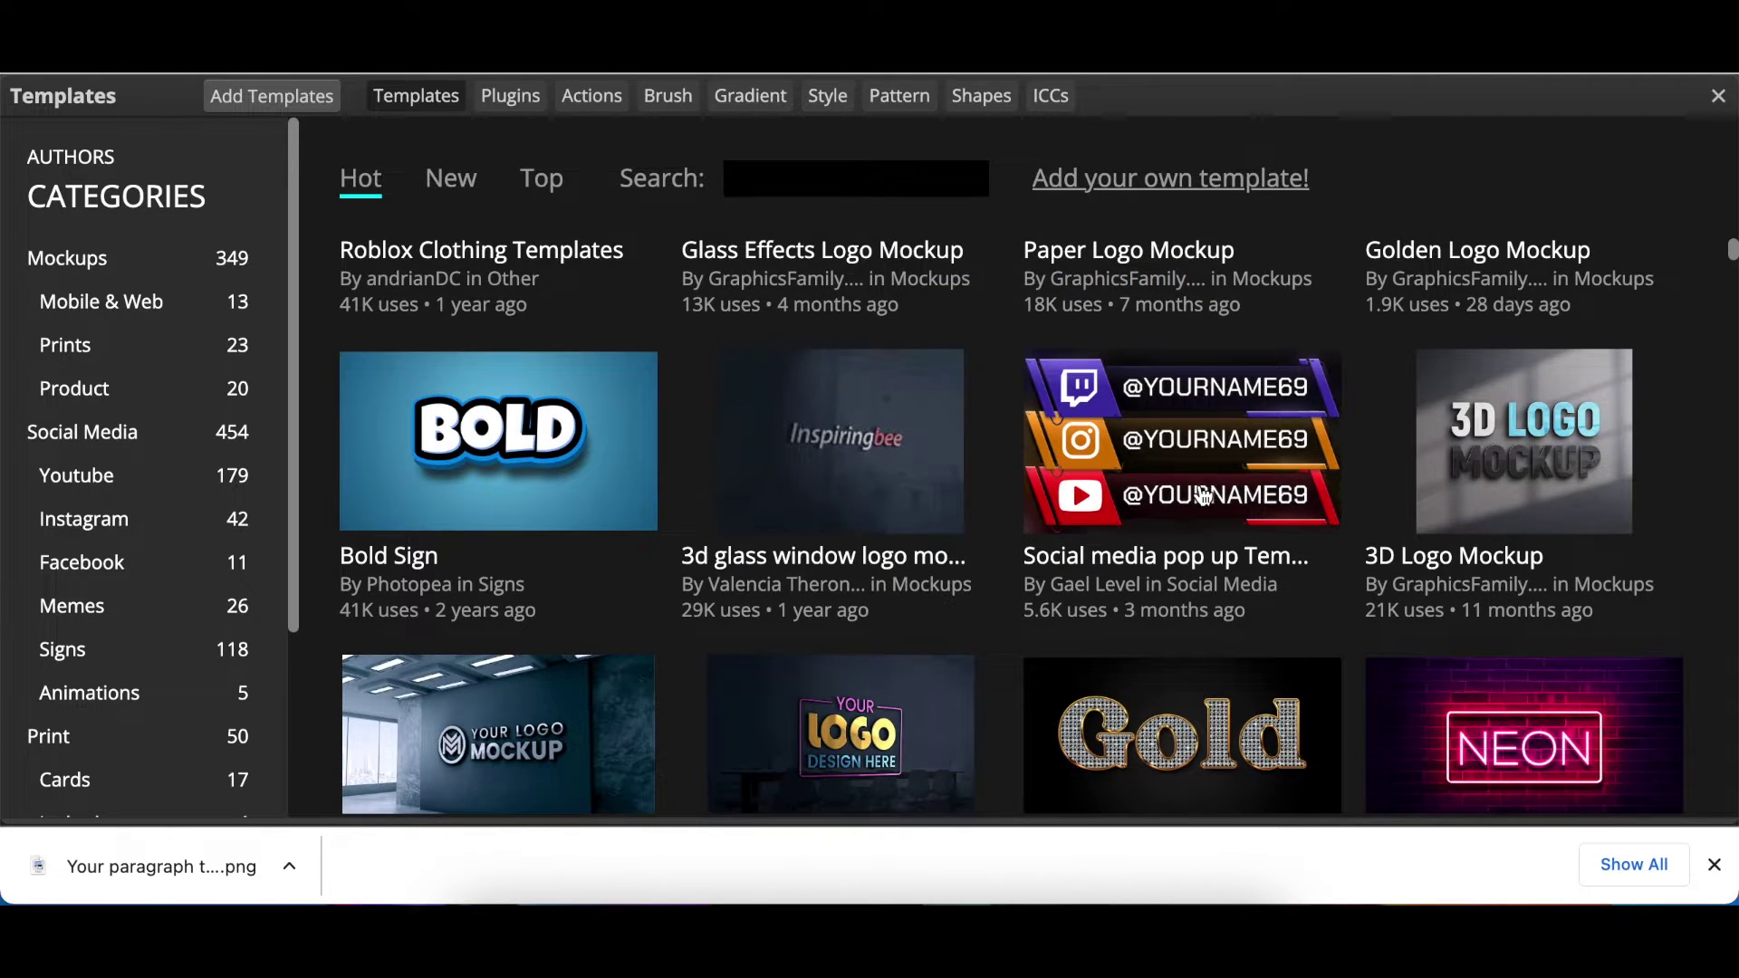
pyautogui.scroll(-2, 1203, 492)
pyautogui.scroll(-1, 1202, 493)
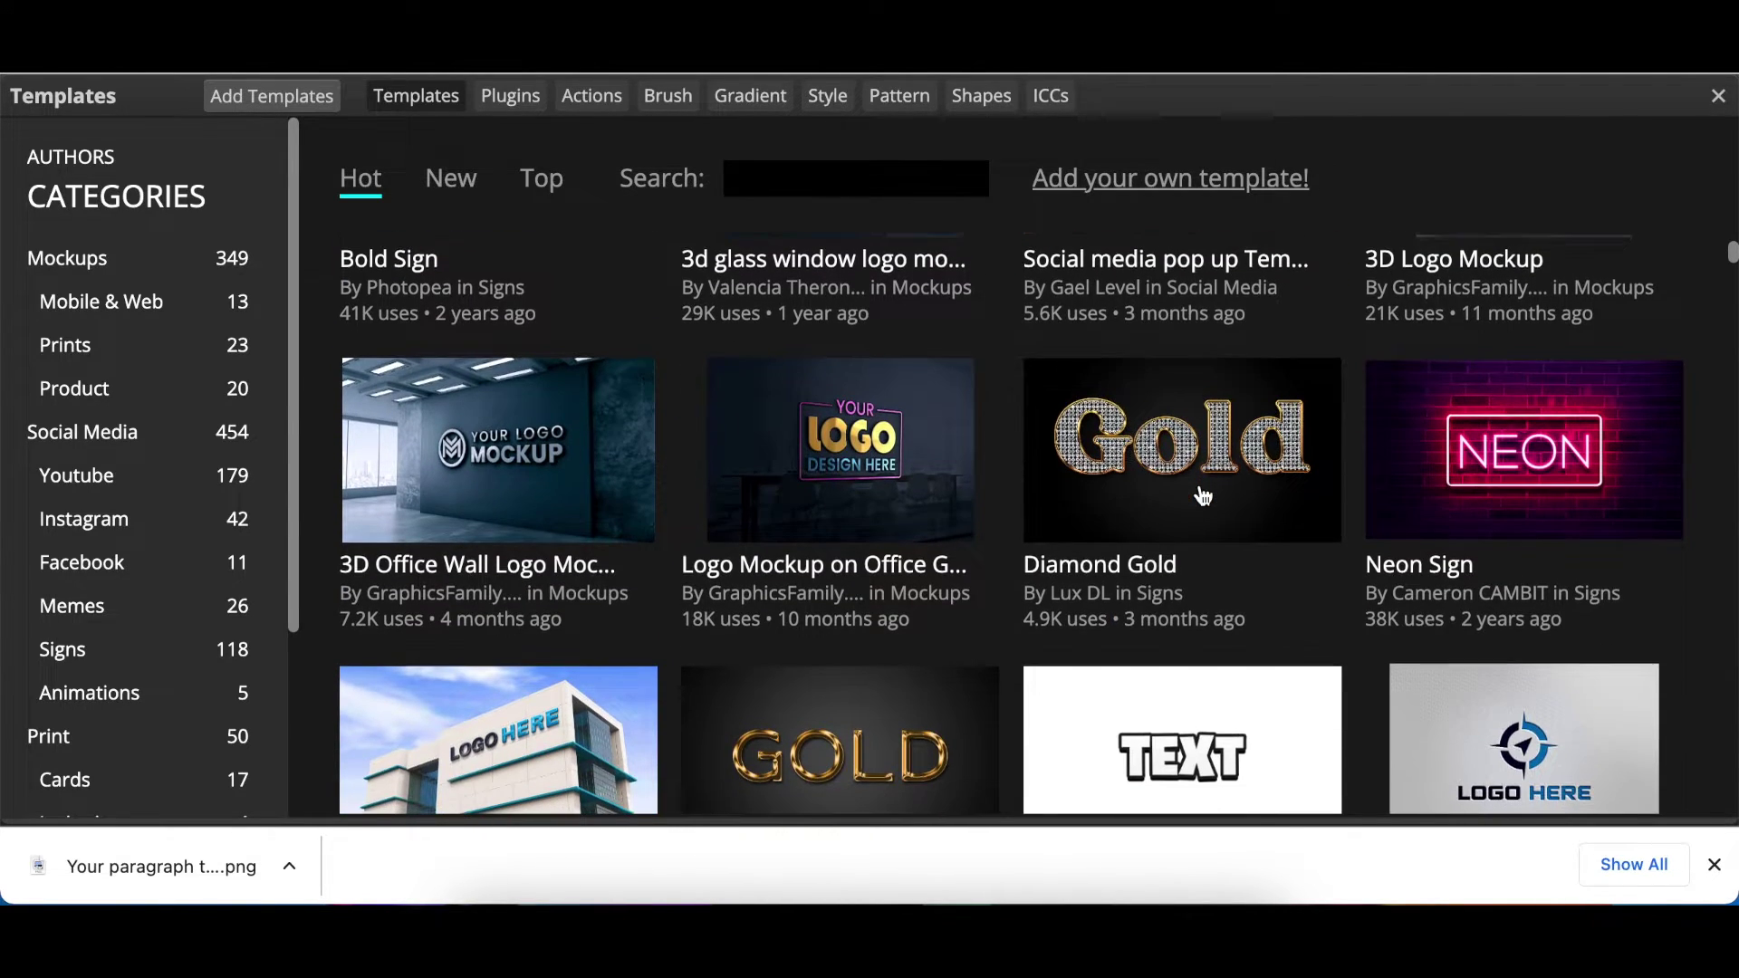
pyautogui.scroll(-1, 1099, 497)
pyautogui.scroll(-1, 1100, 512)
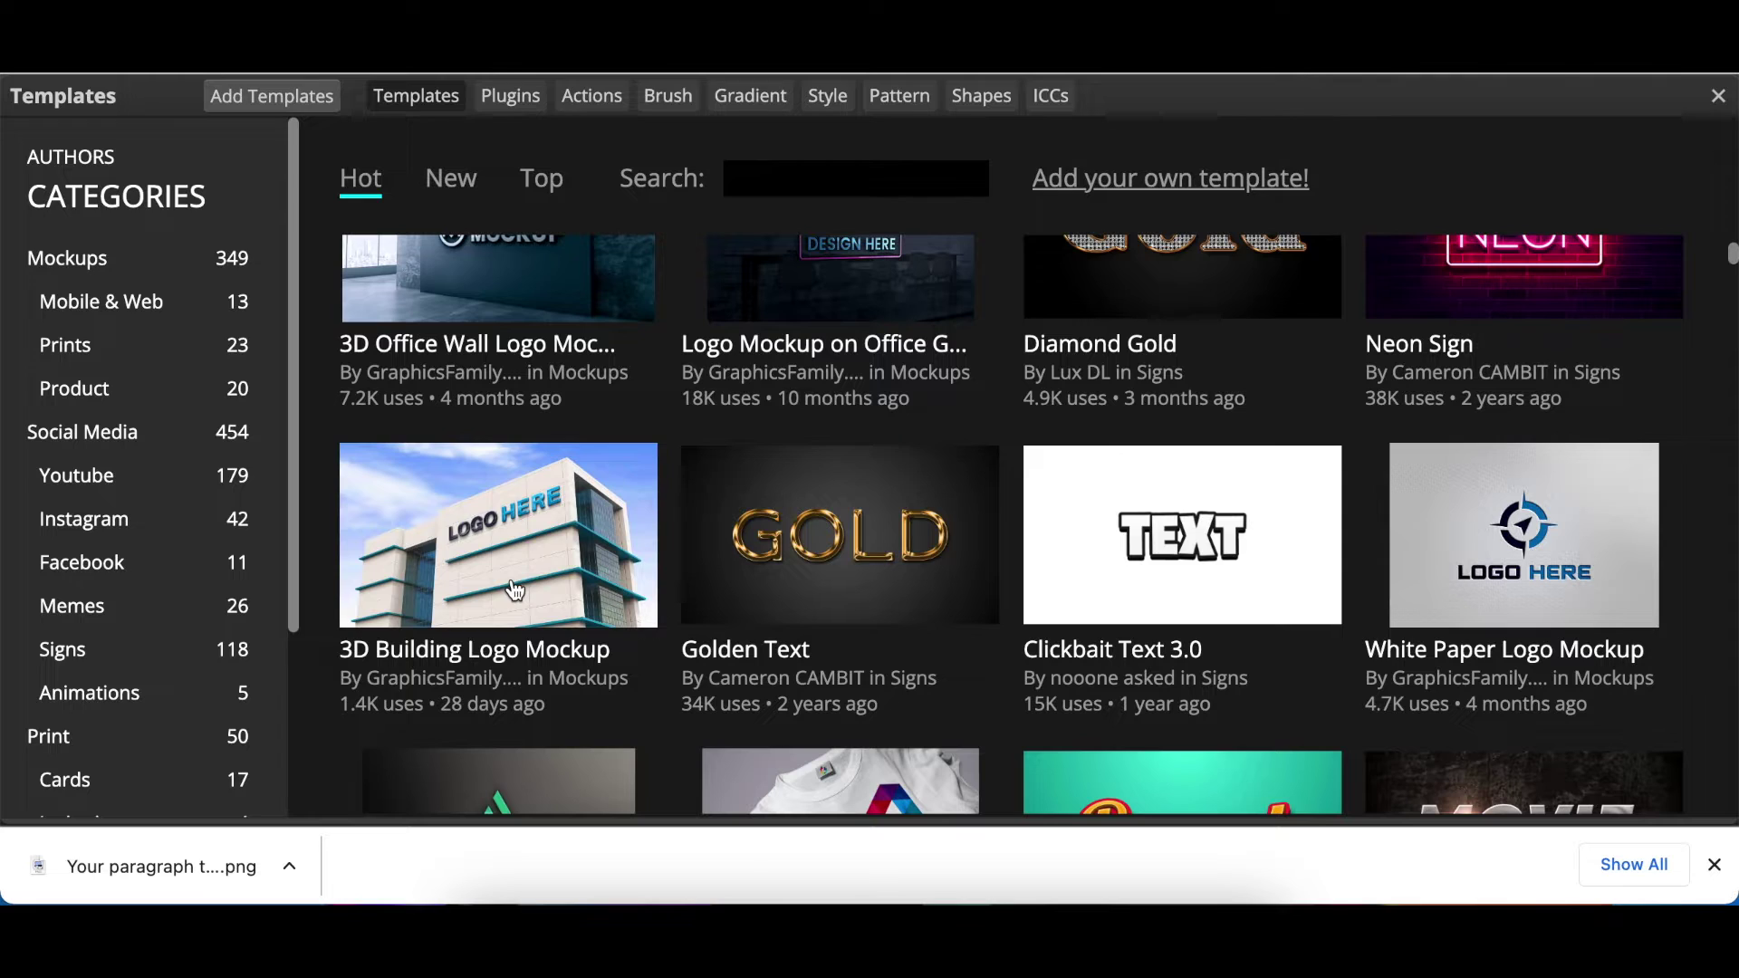
pyautogui.click(497, 654)
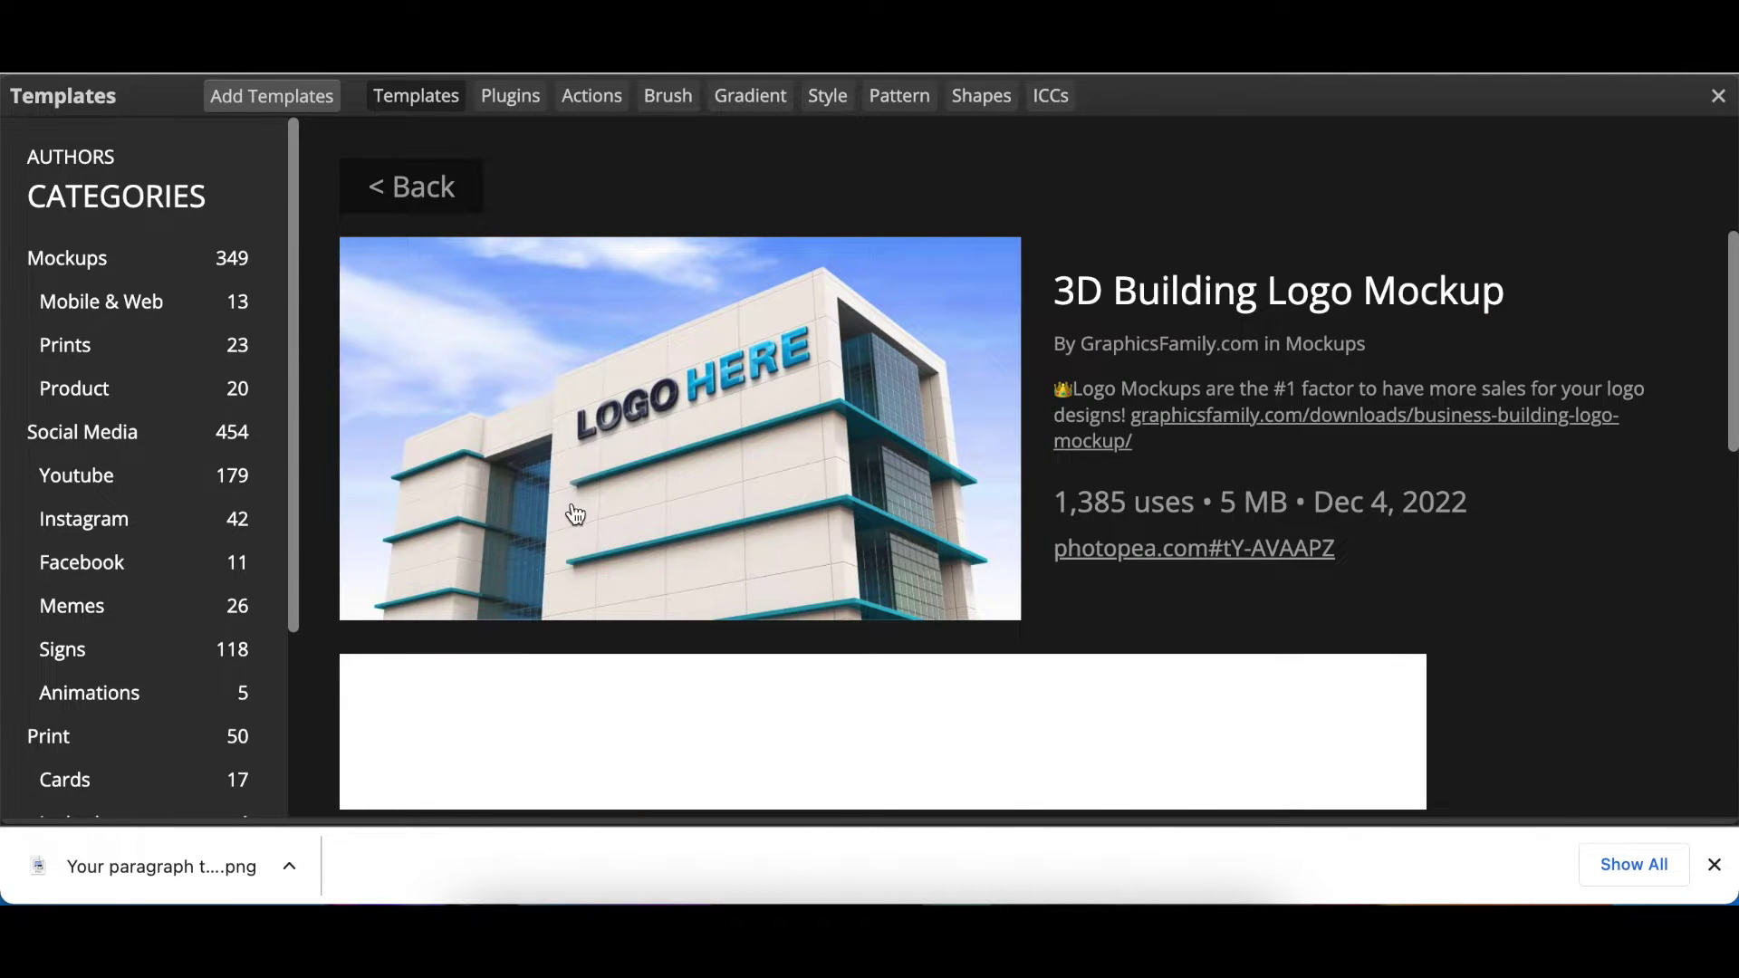
pyautogui.click(1218, 550)
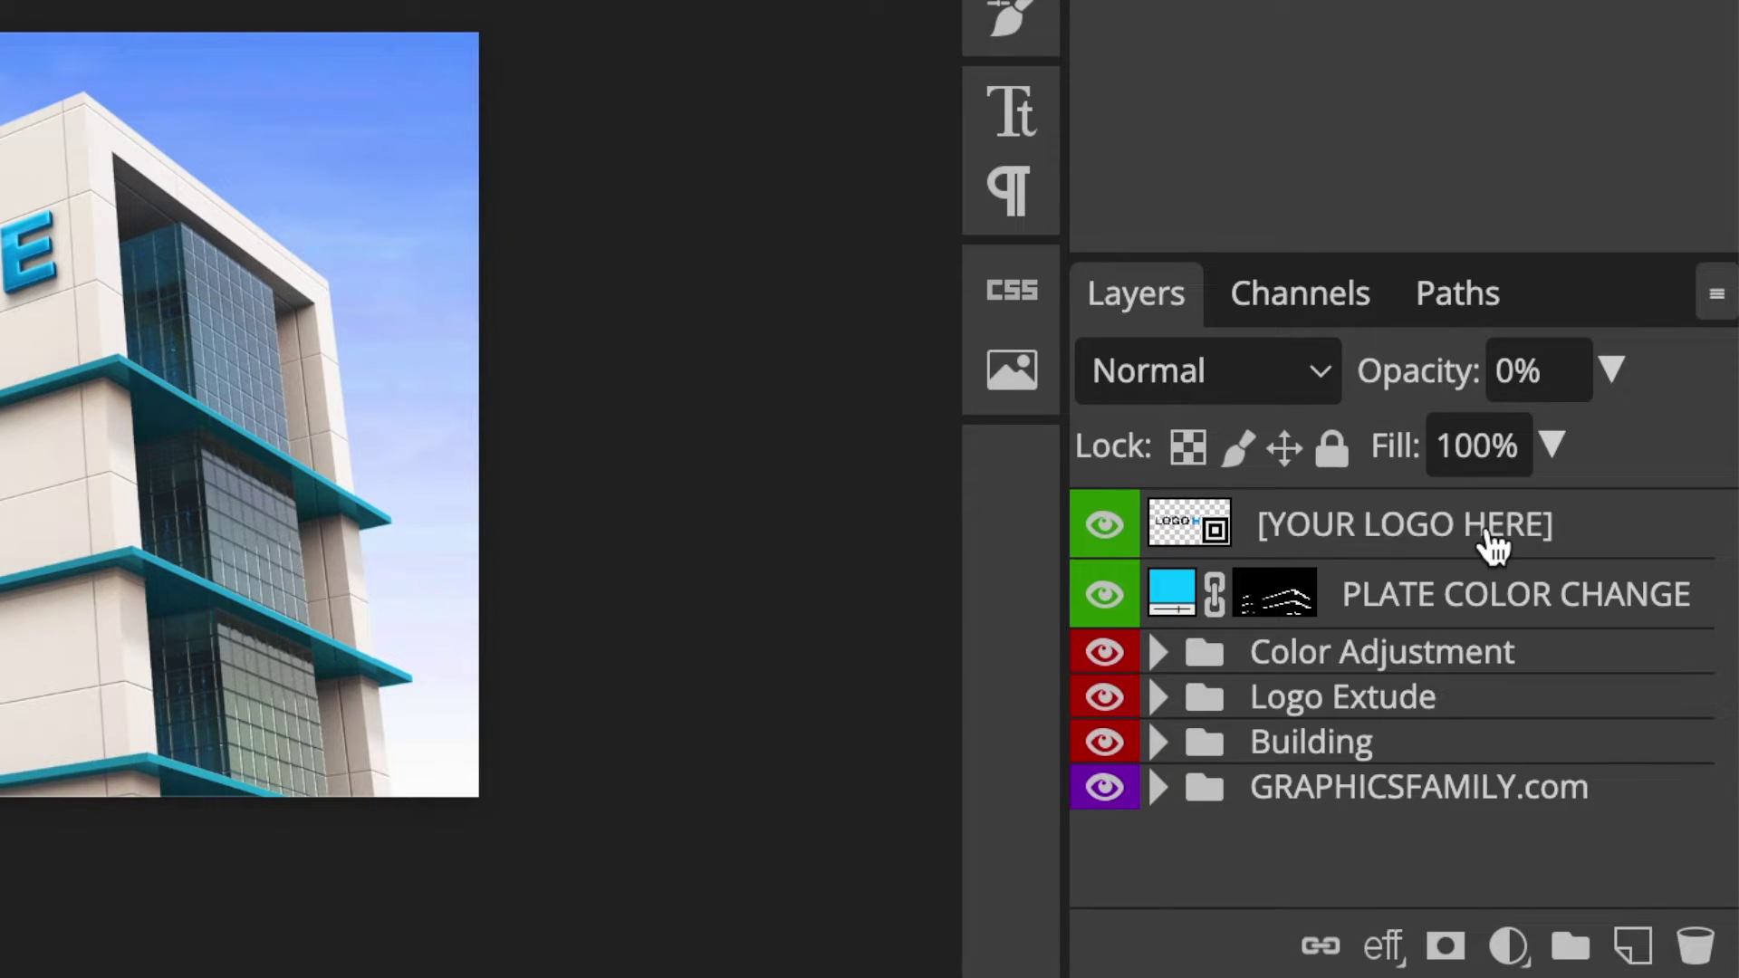
# - Open the [YOUR LOGO HERE] smart object and hide its sample LOGO HERE layer
pyautogui.doubleClick(1183, 535)
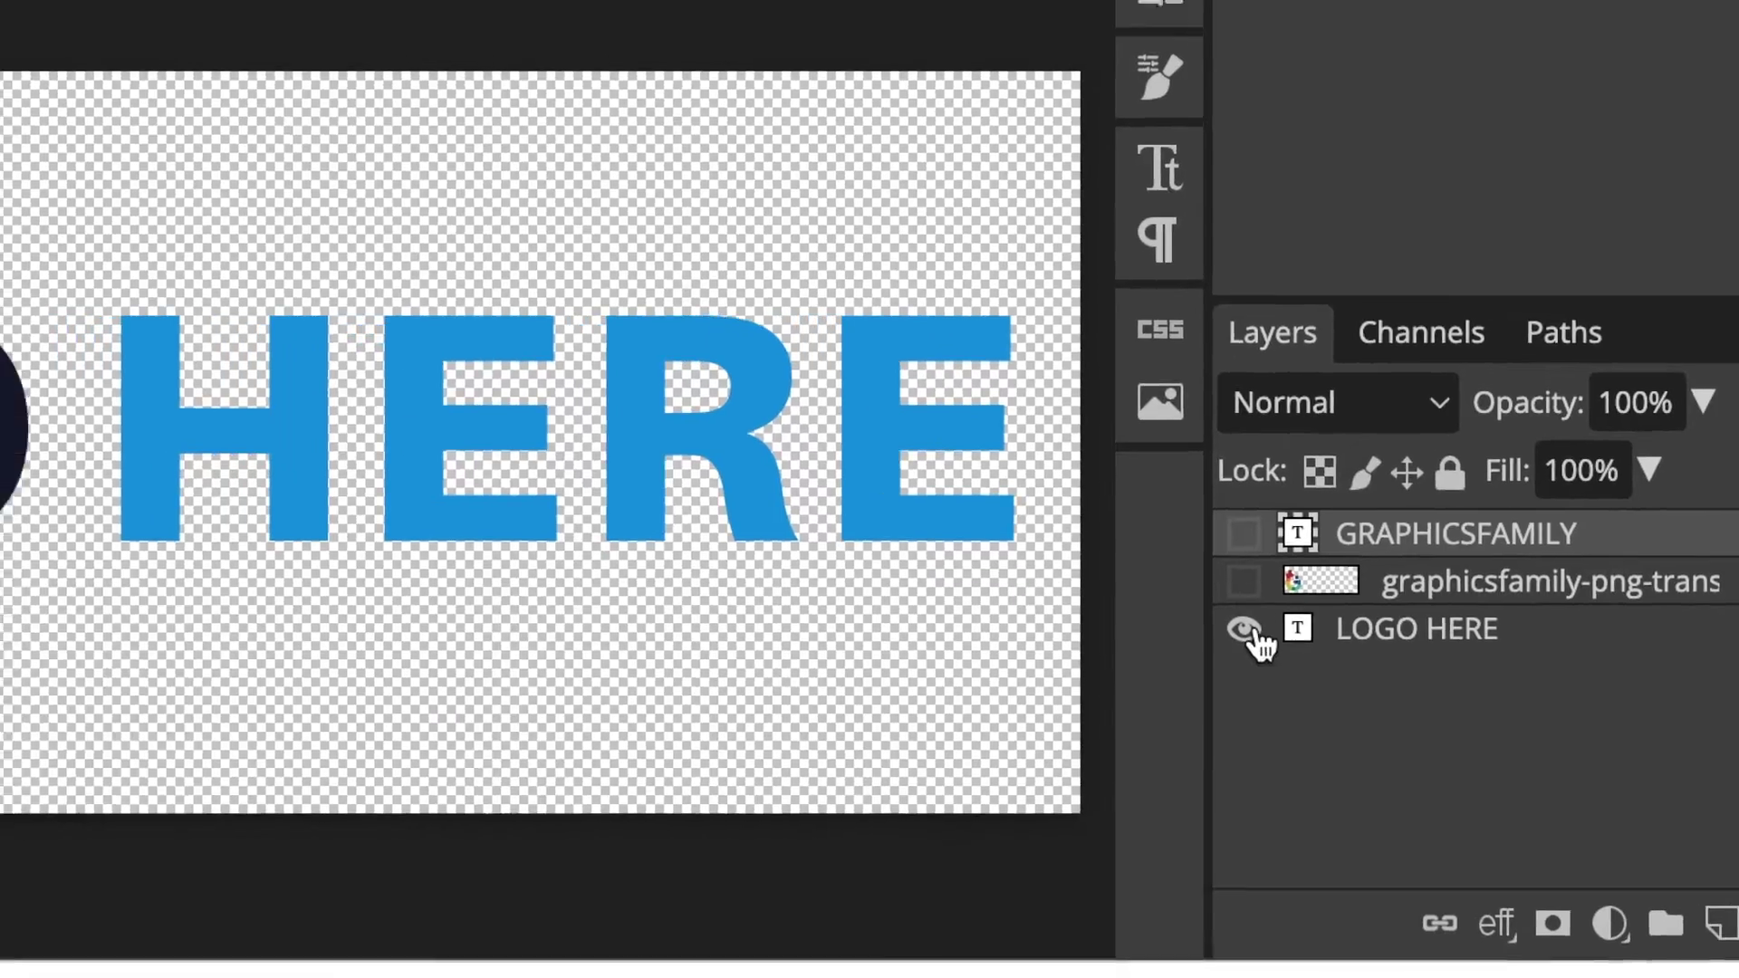
pyautogui.click(1249, 634)
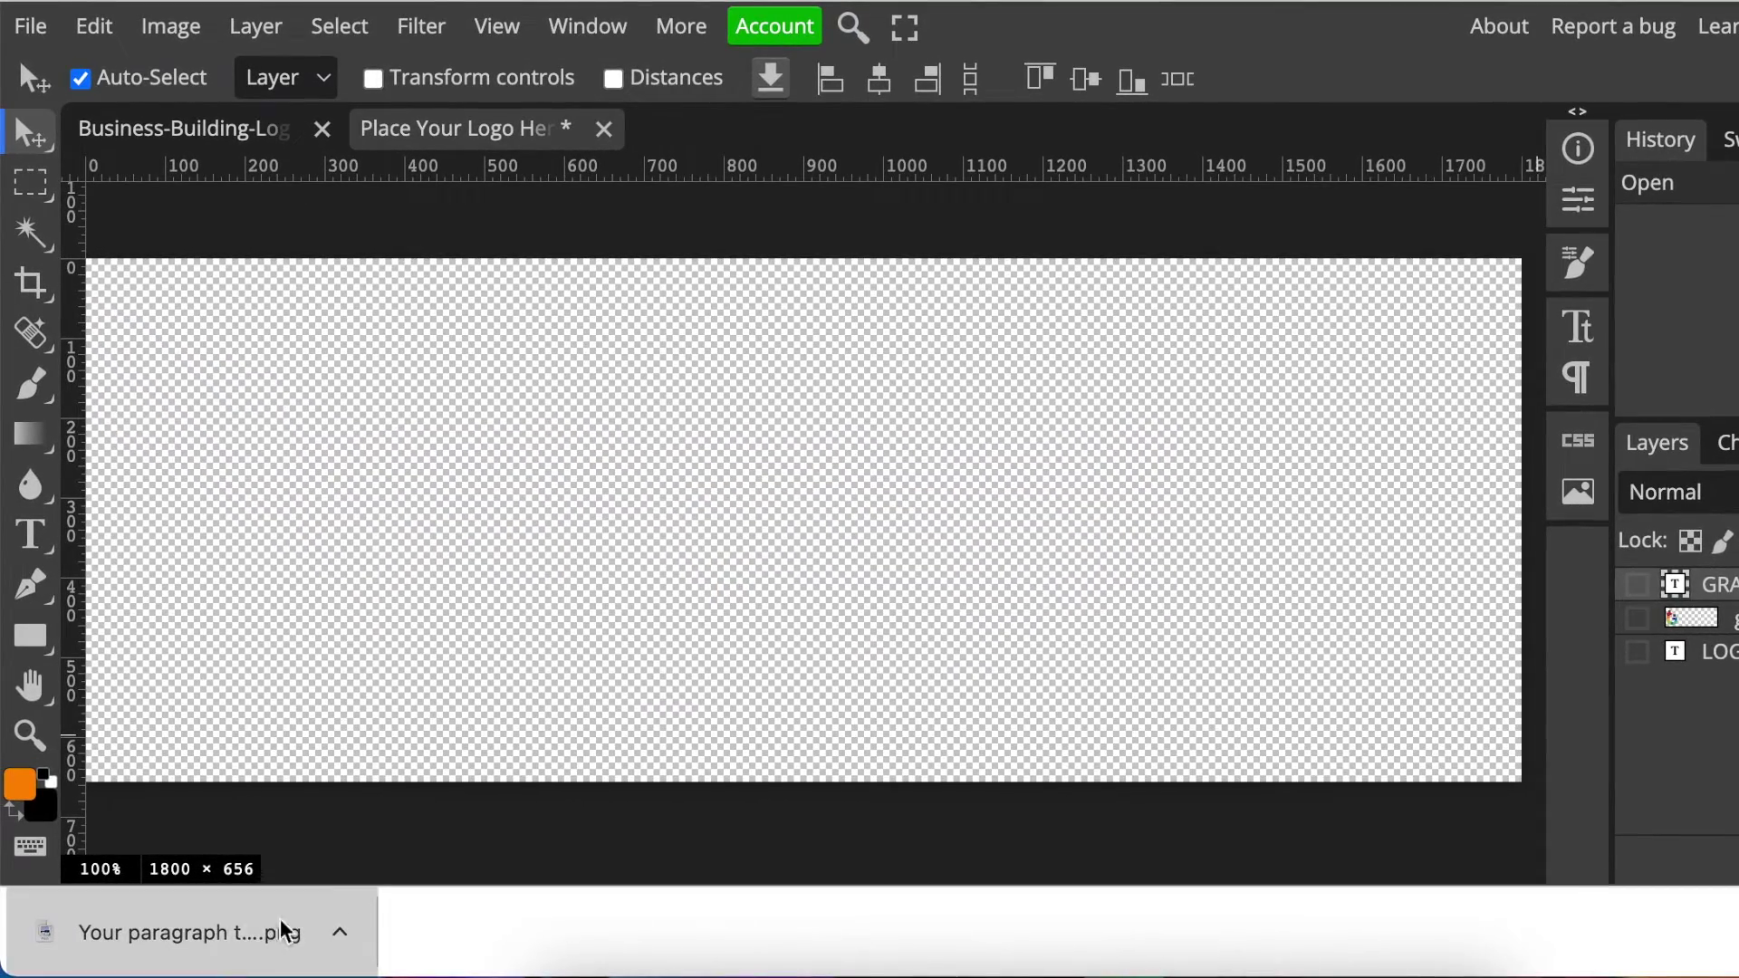
# - Place The Lake ESTATE PNG, scale it across the placeholder canvas, commit, and save with Ctrl+S
pyautogui.moveTo(280, 932); pyautogui.dragTo(623, 698)
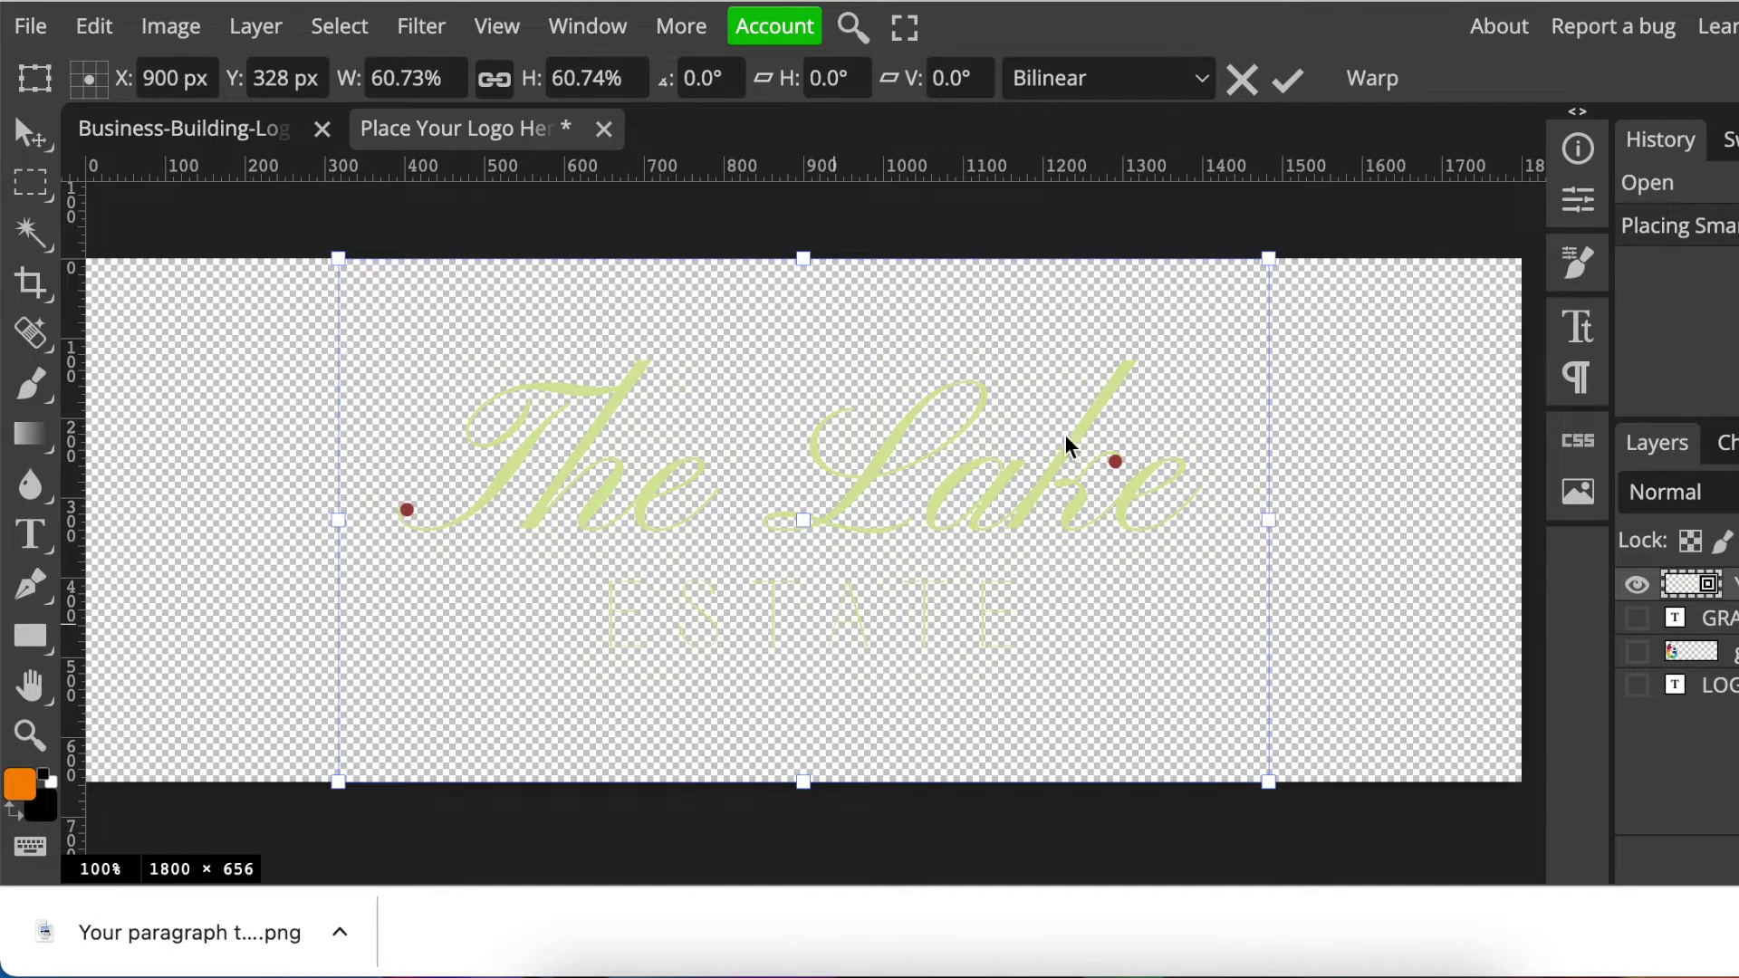
pyautogui.moveTo(1278, 259); pyautogui.dragTo(1503, 180)
pyautogui.moveTo(1361, 438)
pyautogui.mouseDown()
pyautogui.moveTo(1215, 496)
pyautogui.moveTo(1246, 501)
pyautogui.mouseUp()
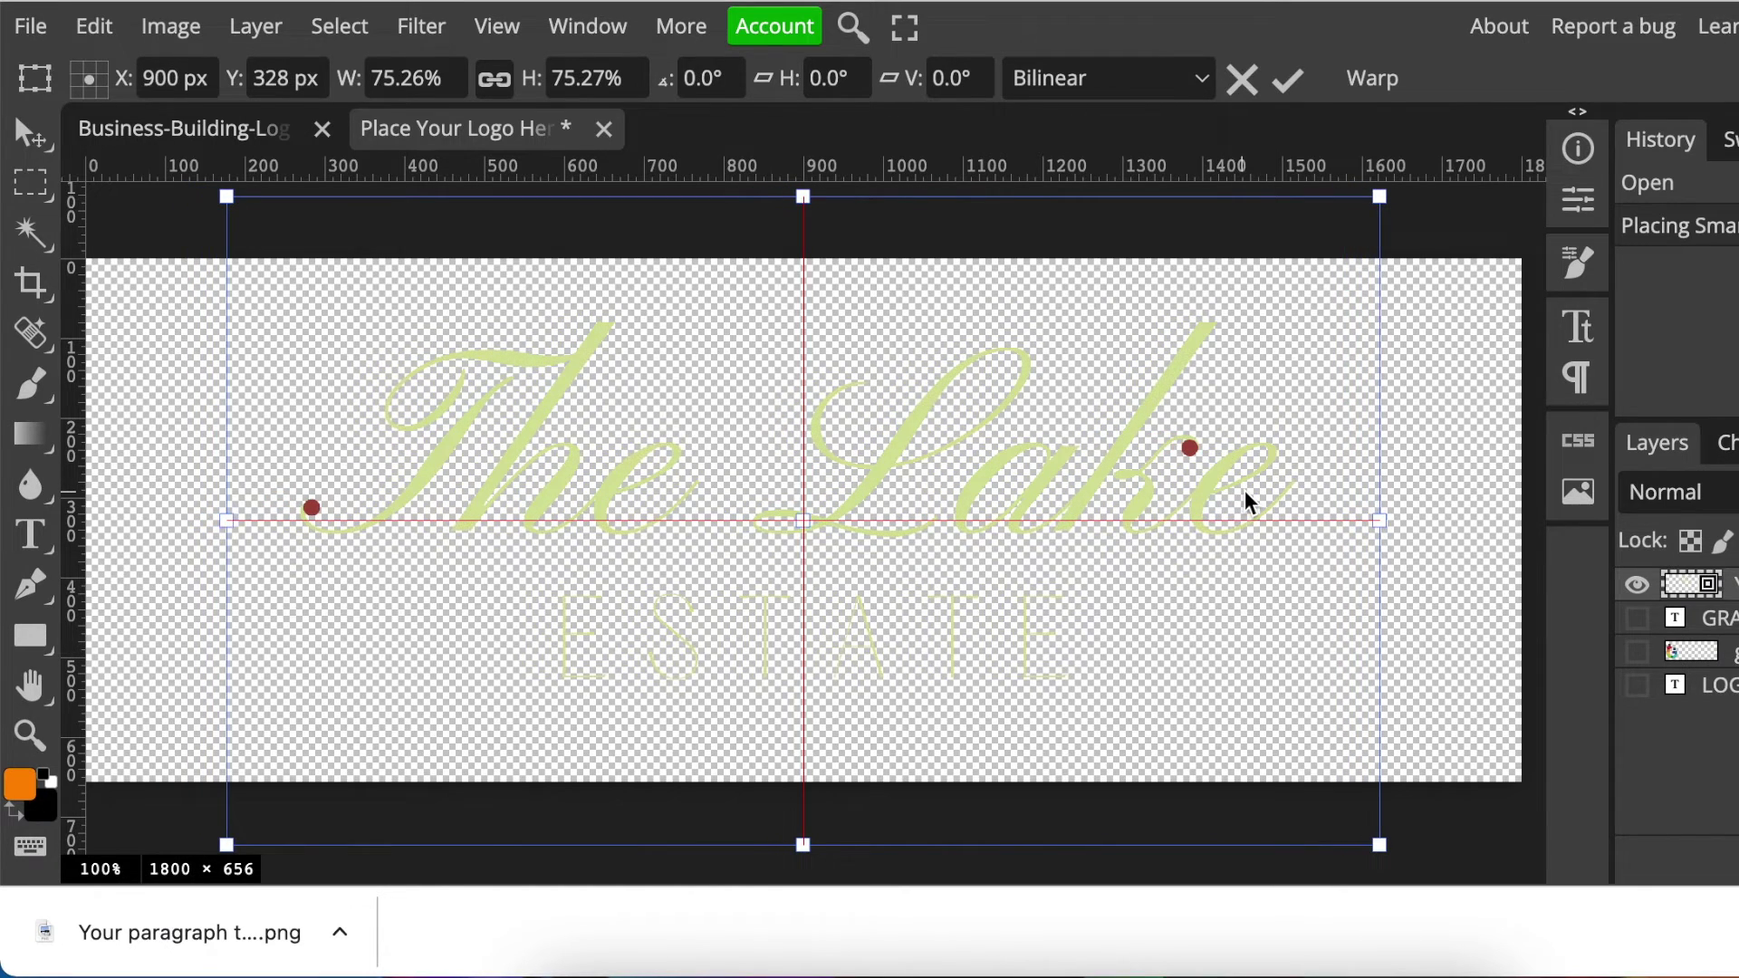
pyautogui.click(1289, 81)
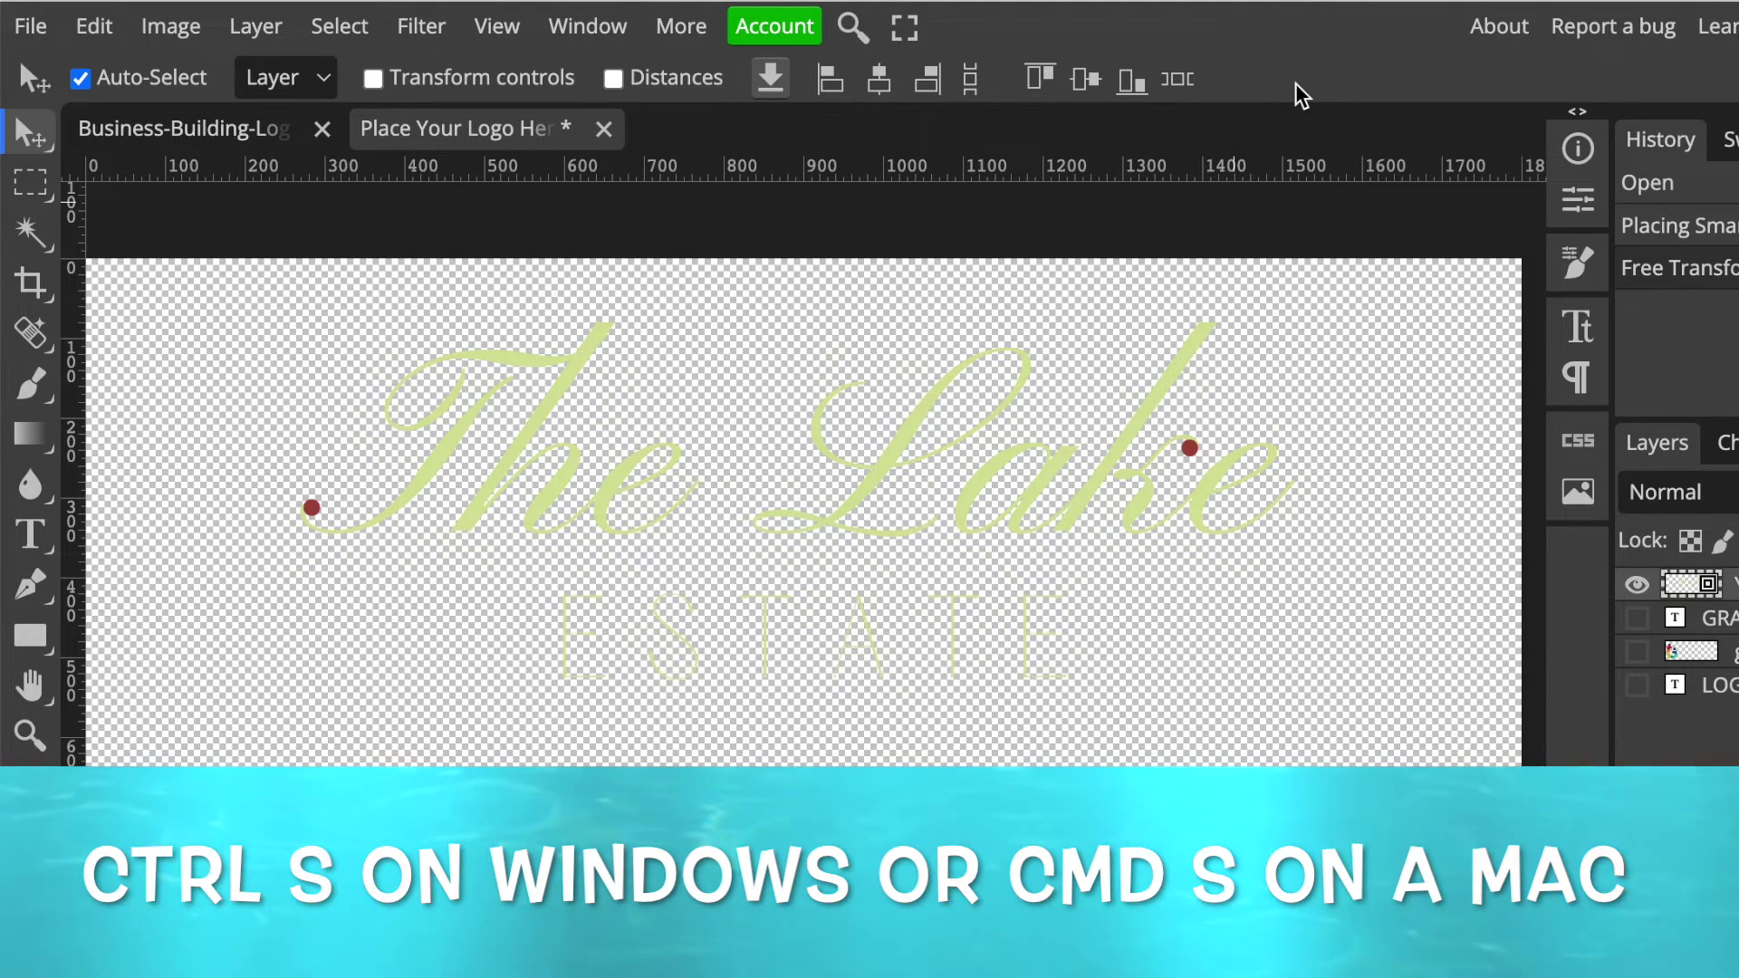
pyautogui.hotkey('ctrl', 's')
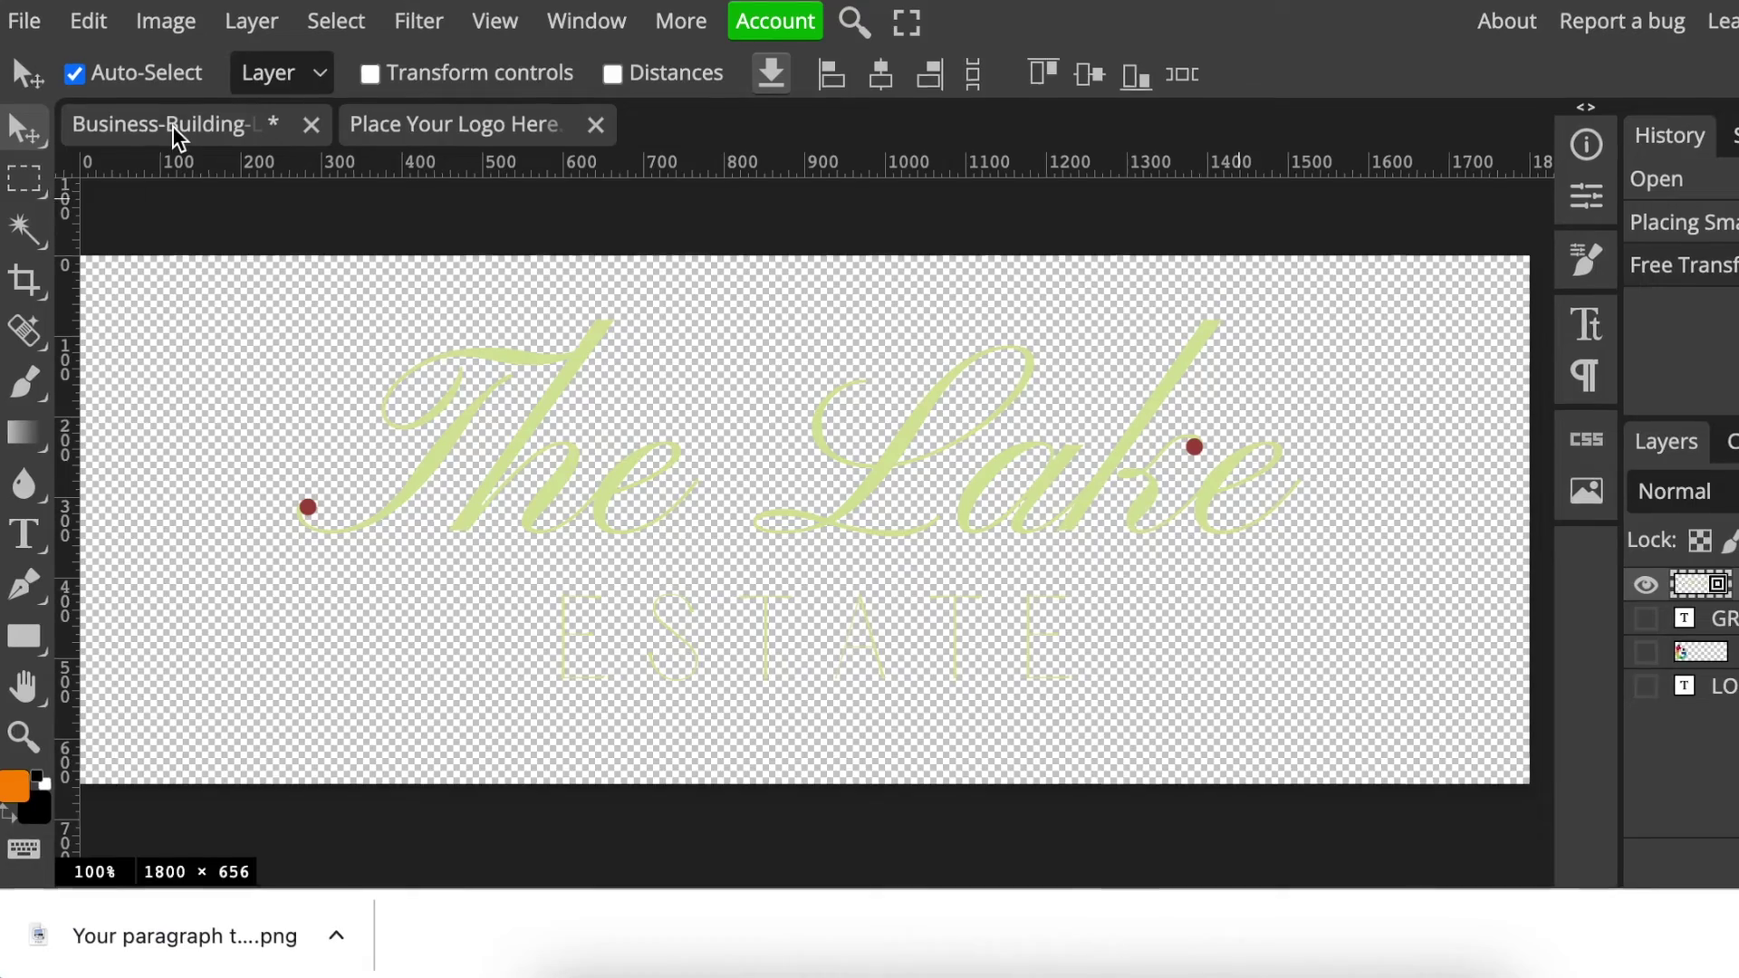
# - Switch to the Business-Building document to see the logo on the facade
pyautogui.click(181, 136)
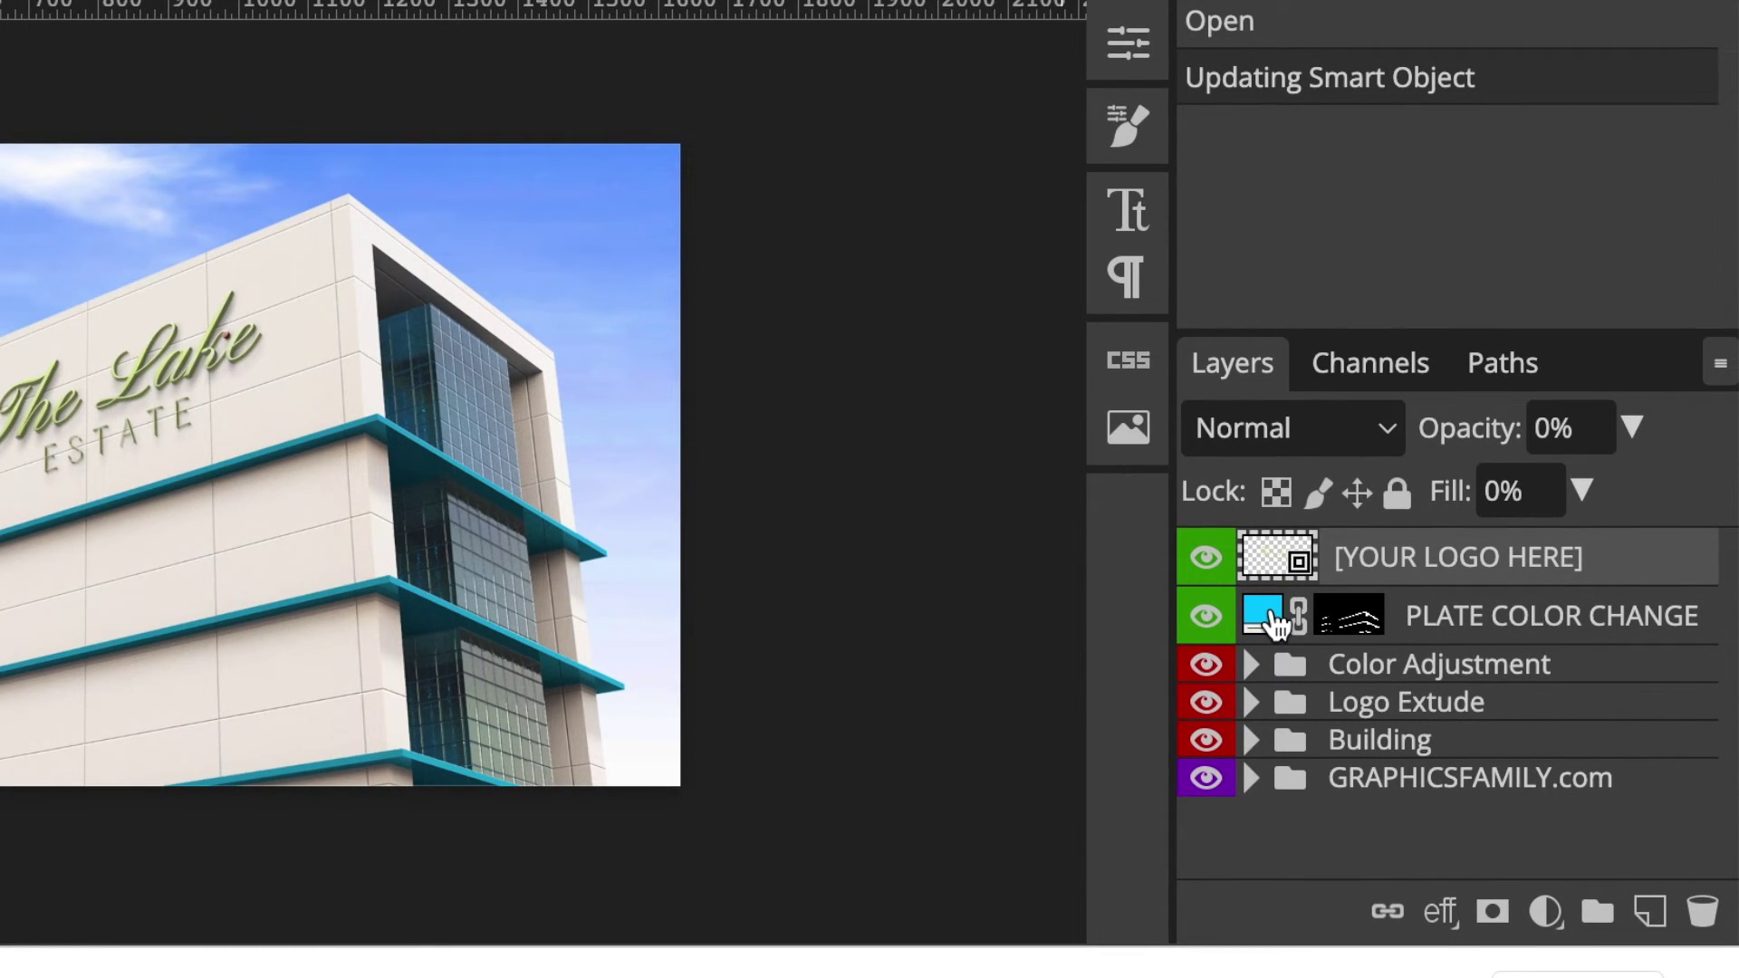
# - Set the PLATE COLOR CHANGE layer's trim colour to pale olive green d4e09b
pyautogui.doubleClick(1273, 624)
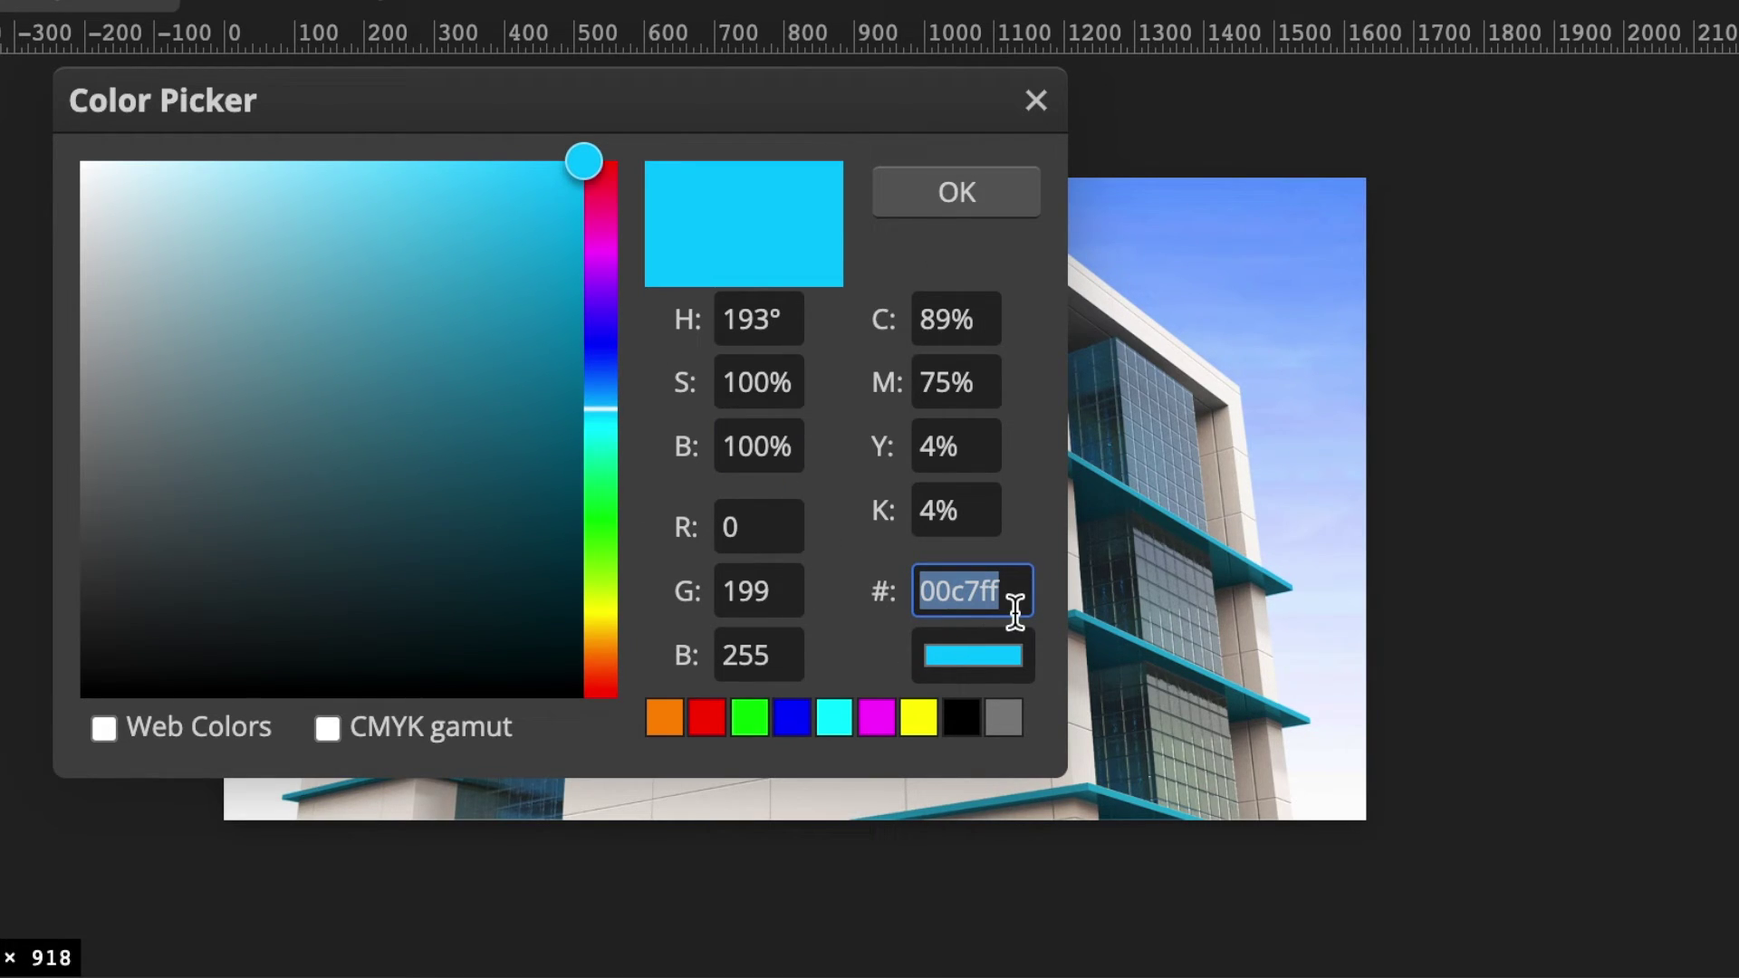
pyautogui.click(959, 190)
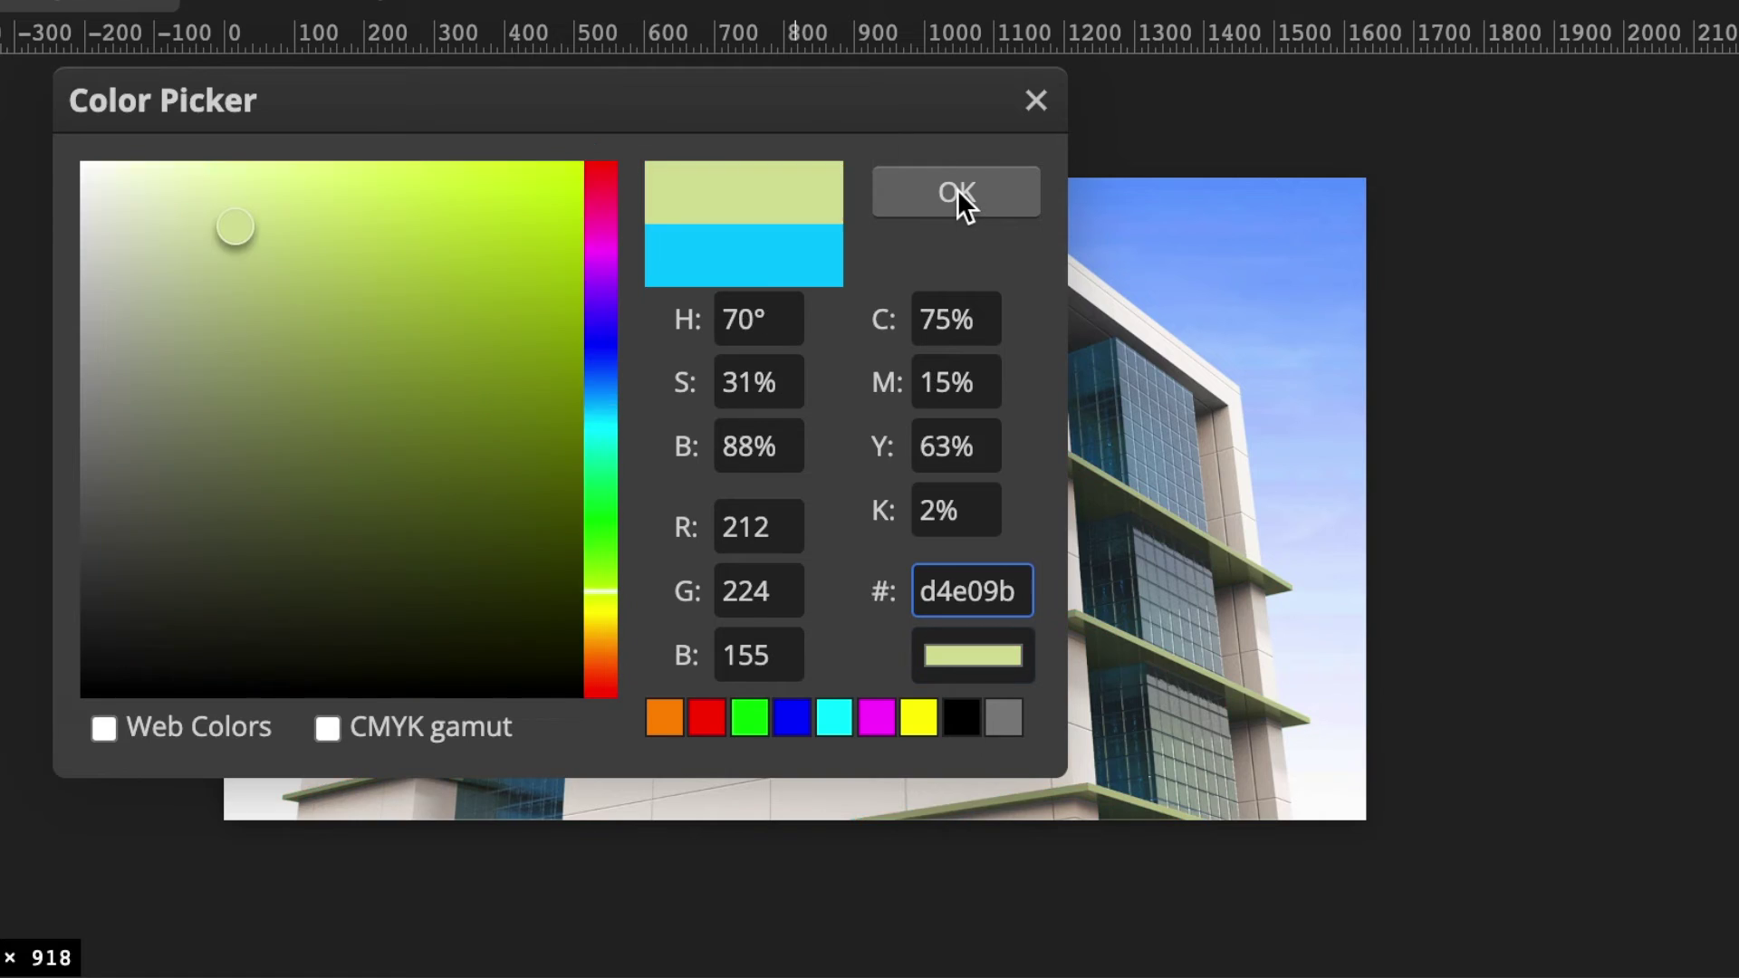